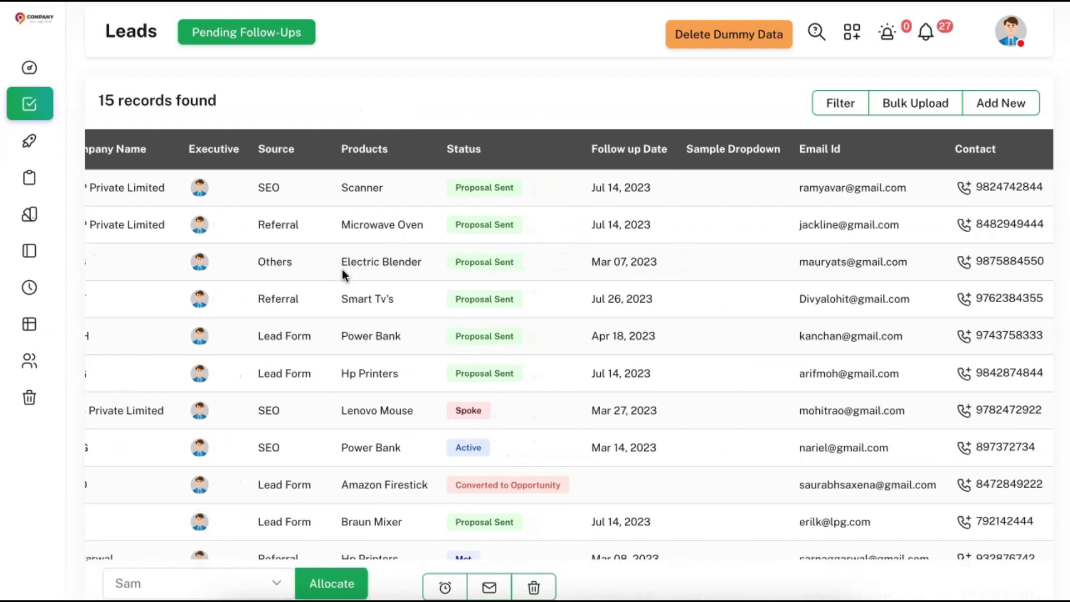
- Examine the lead fields shown in the leads list, the first lead's details and the blank new-lead form
scroll(342, 269, "left", 6)
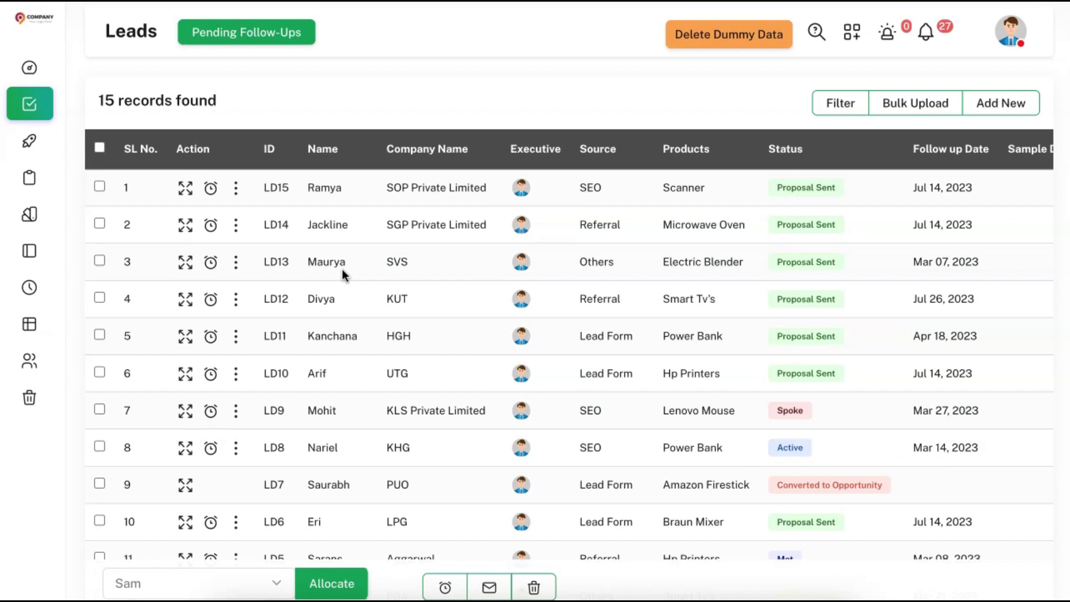
scroll(701, 239, "right", 5)
scroll(701, 239, "left", 5)
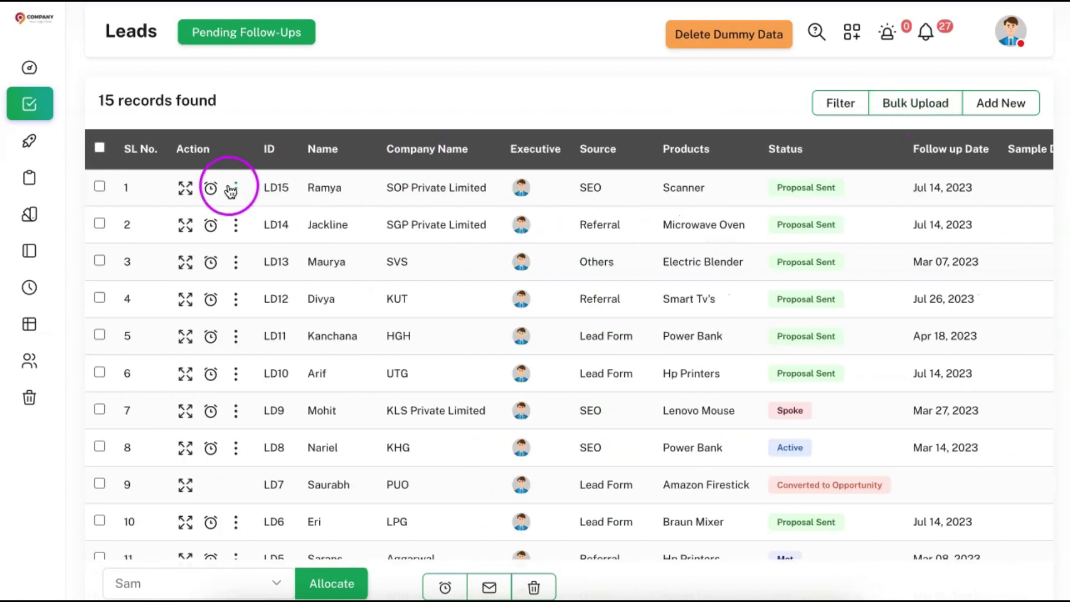
left_click(186, 188)
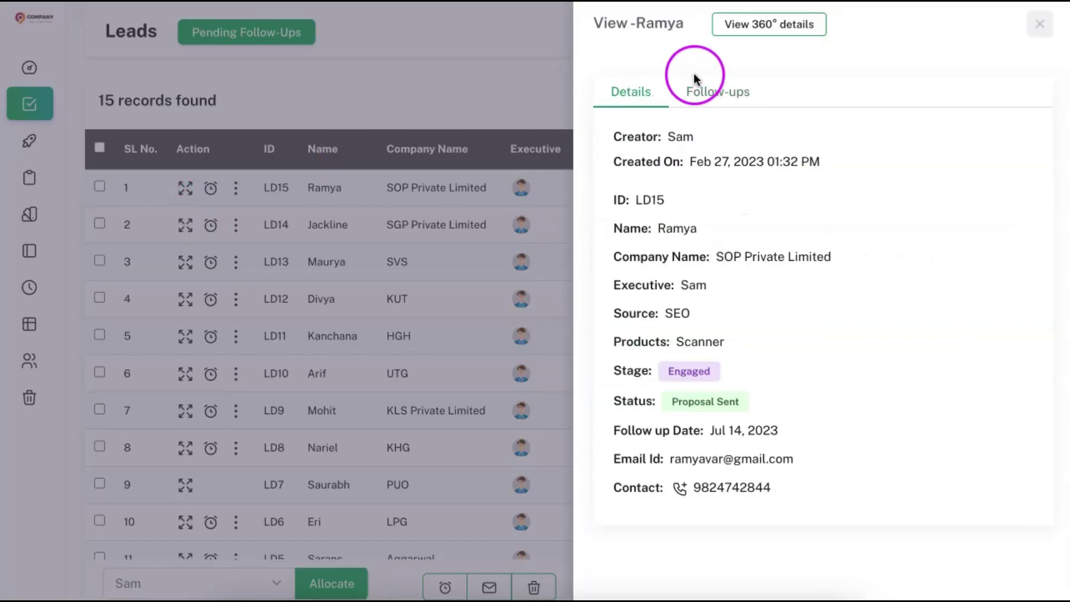
left_click(411, 64)
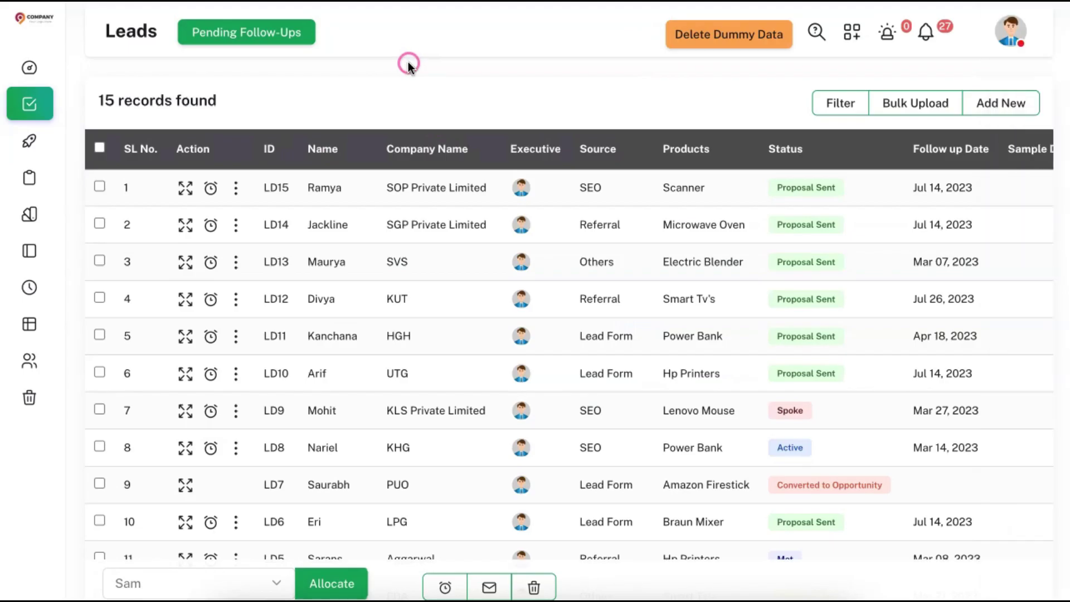
left_click(1016, 105)
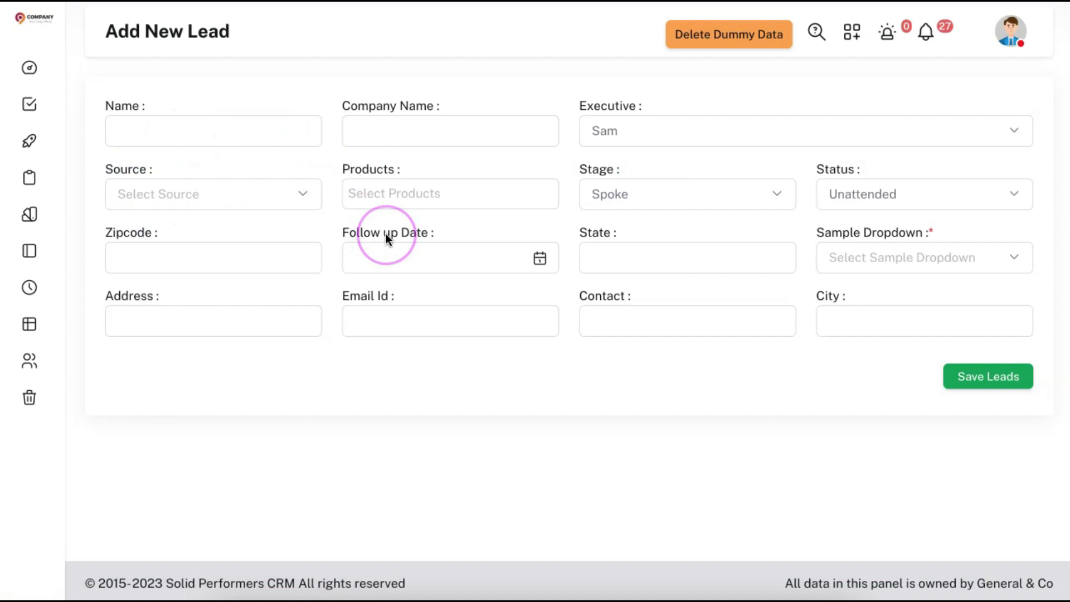
- Open the field customization page in the Leads settings and look through the existing lead fields
left_click(1014, 33)
left_click(959, 180)
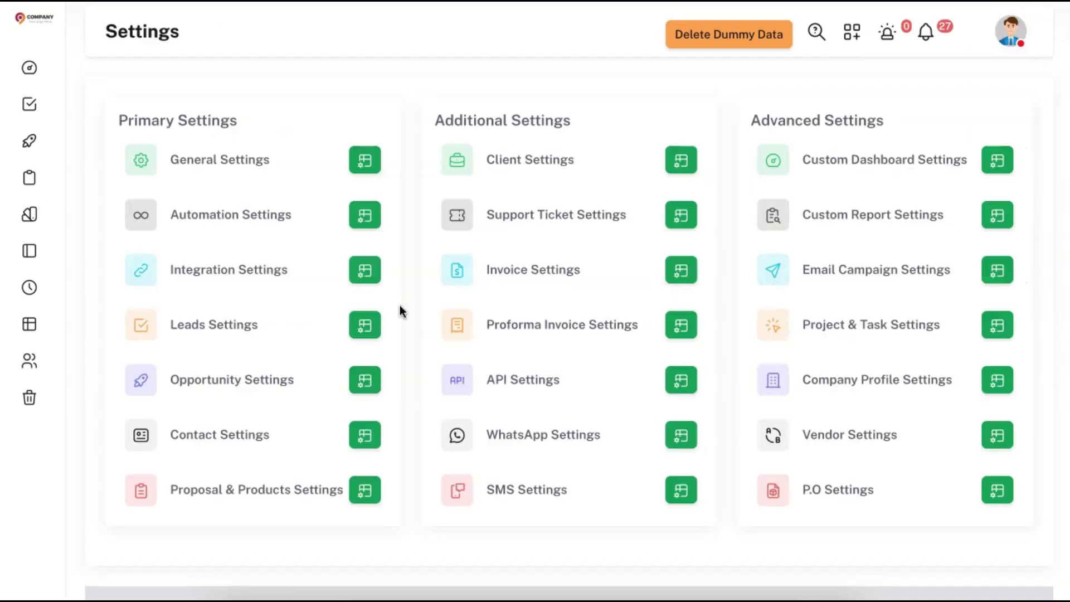
left_click(365, 325)
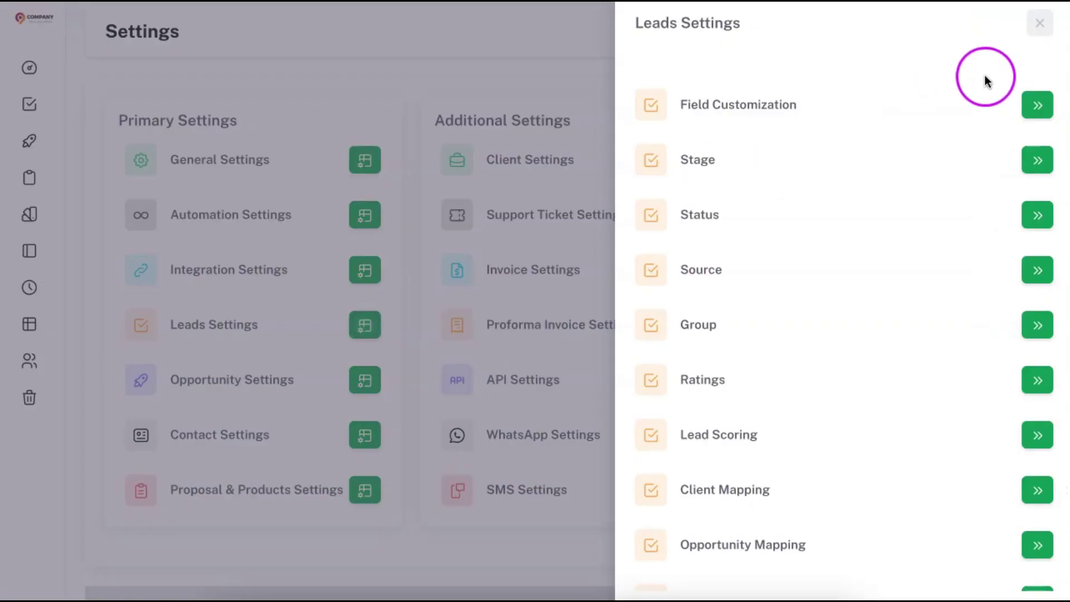
left_click(1036, 106)
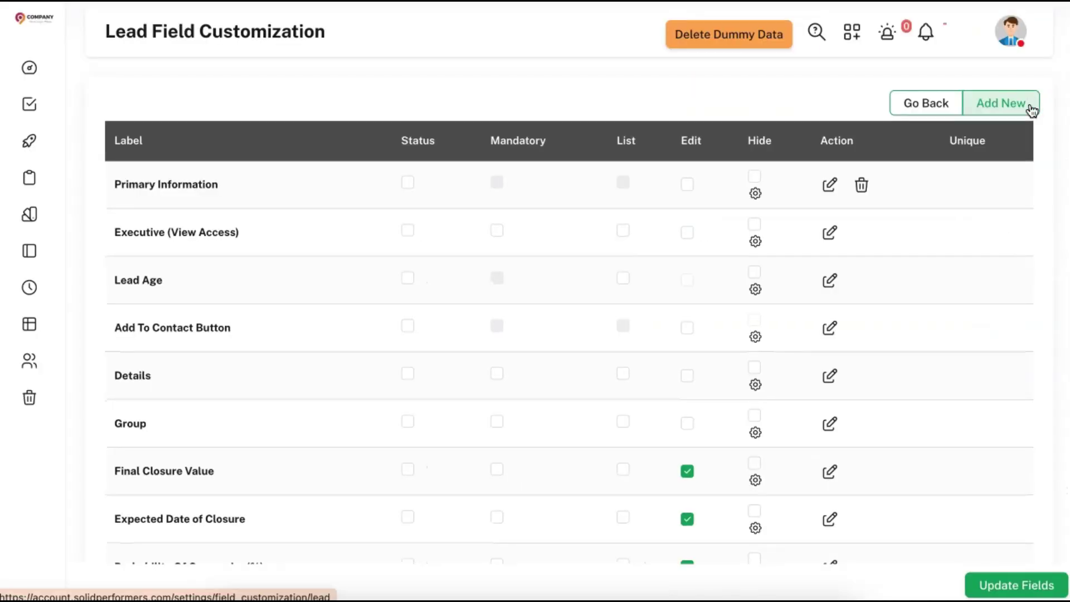
scroll(669, 293, "down", 10)
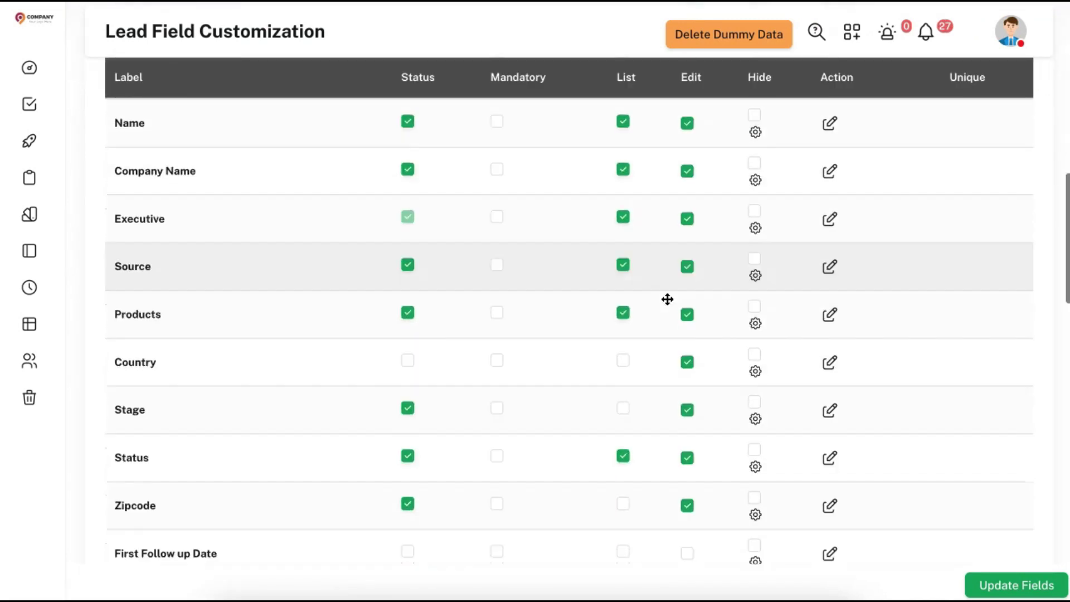
scroll(667, 299, "down", 5)
scroll(667, 299, "up", 15)
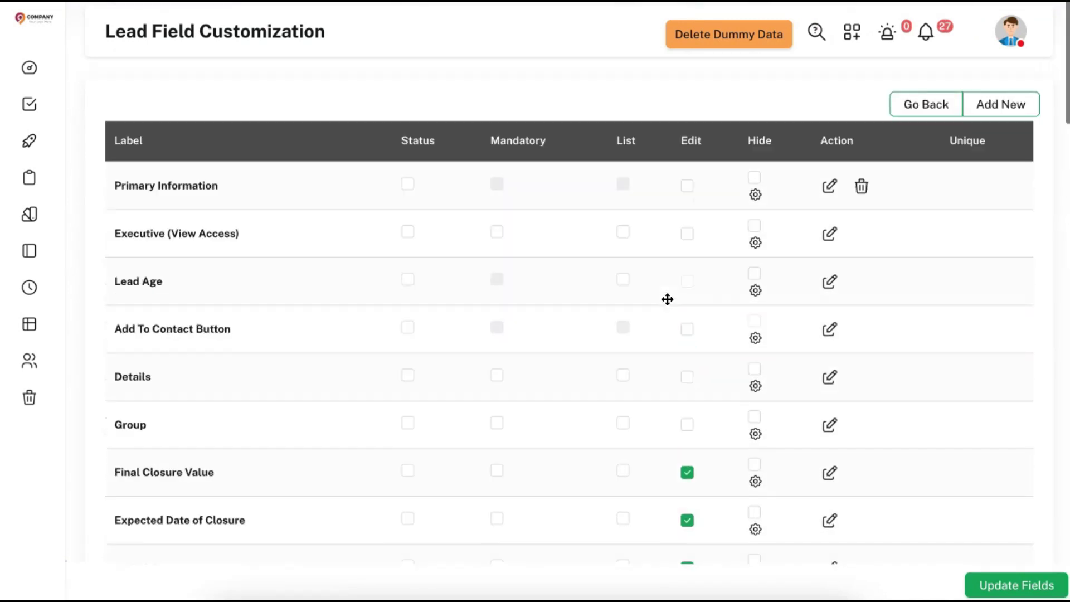
- Start a new custom lead field and name it Sample Field
left_click(998, 110)
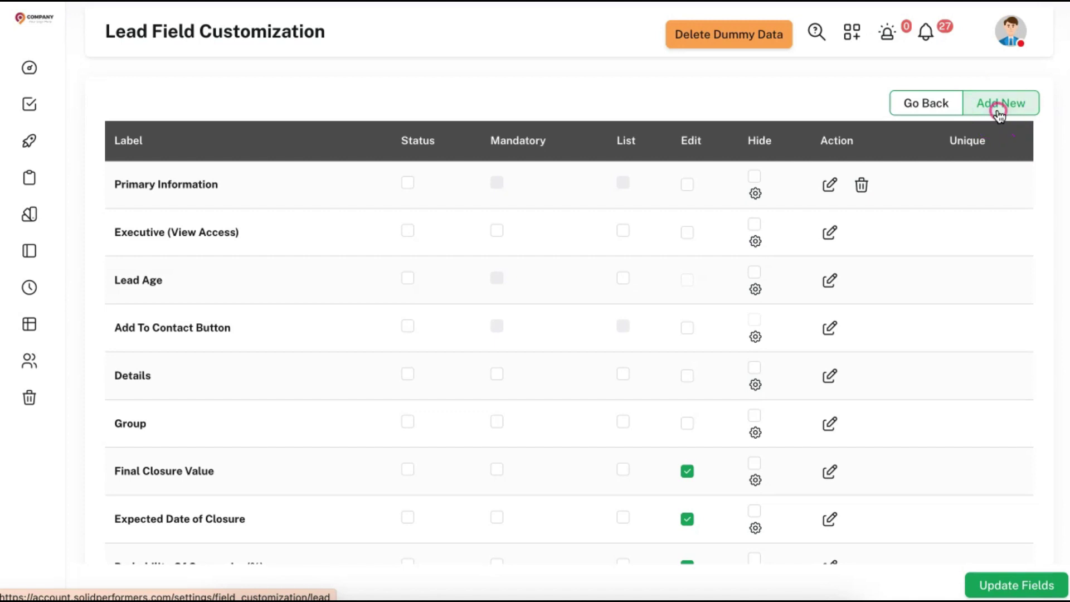
left_click(795, 118)
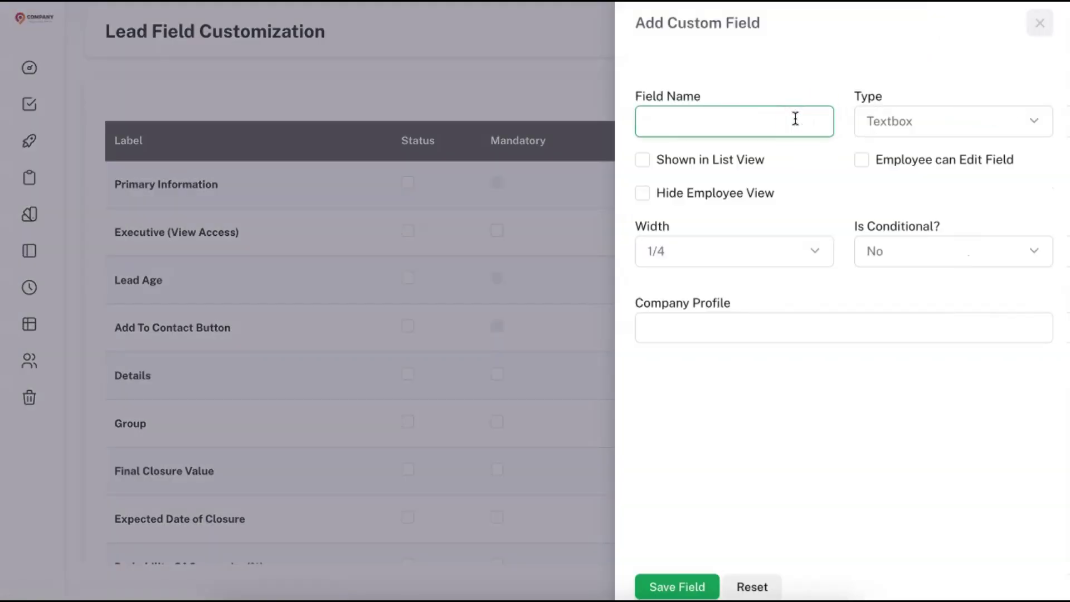
type("Sample Field")
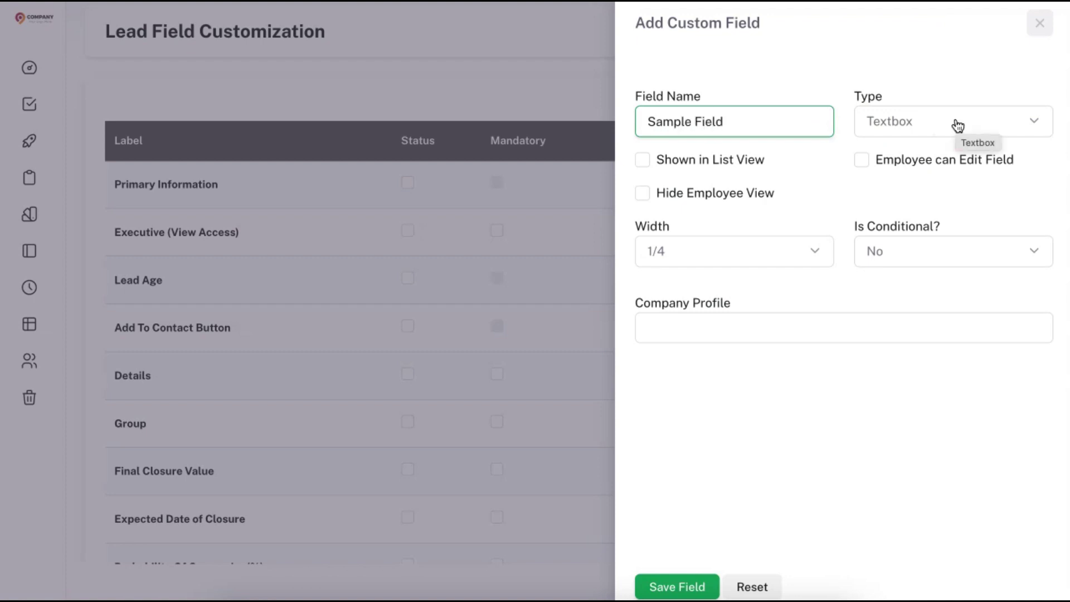
- Set the custom field's type to Dropdown and make it a multiselect dropdown
left_click(957, 126)
scroll(945, 240, "down", 5)
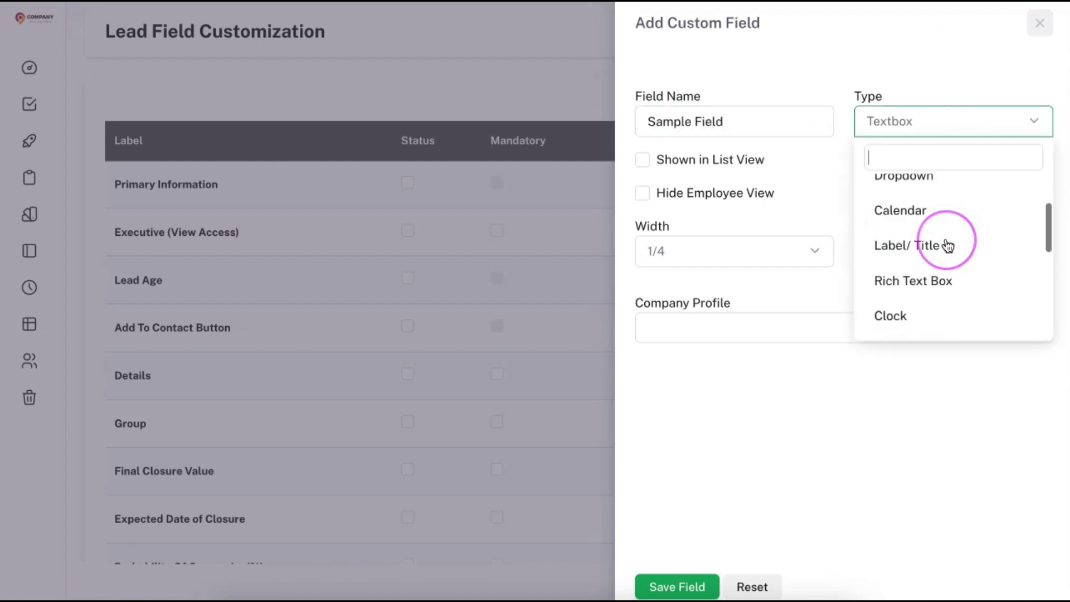
scroll(946, 243, "up", 10)
left_click(931, 199)
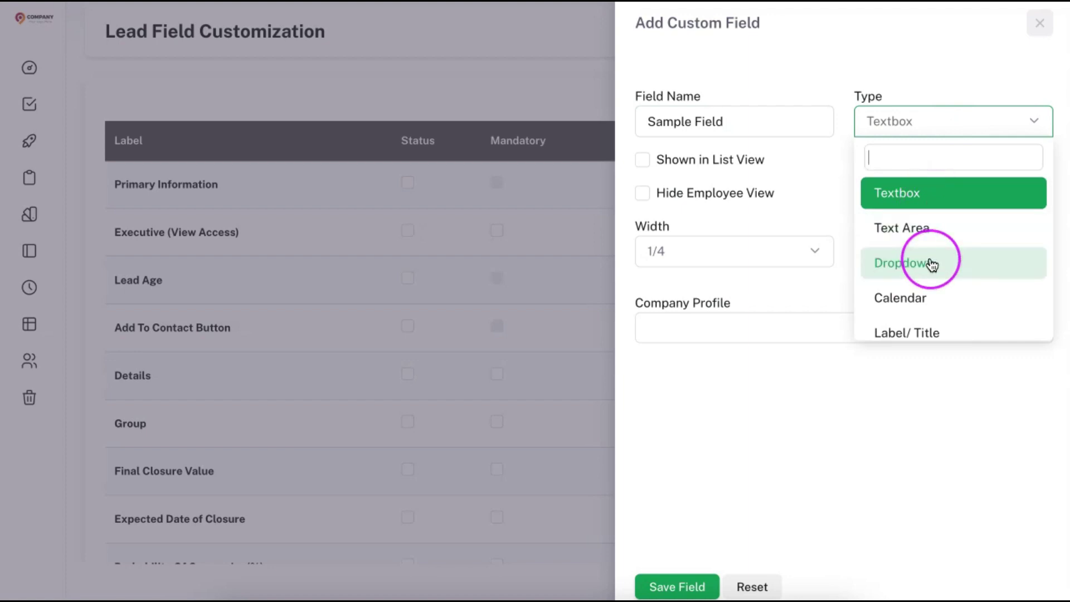
scroll(931, 262, "down", 2)
scroll(931, 265, "down", 2)
scroll(929, 265, "up", 5)
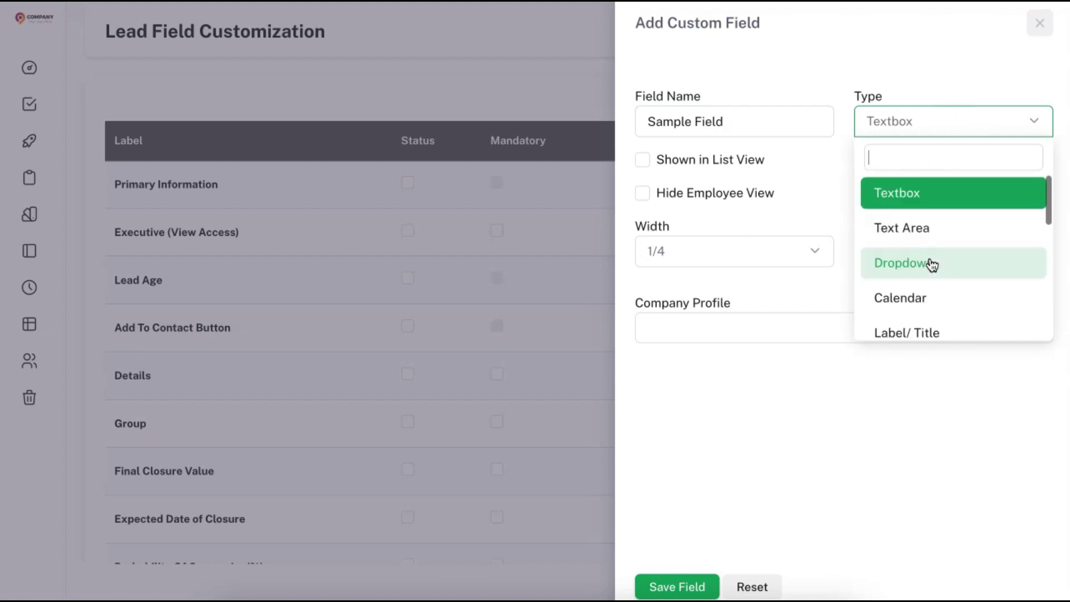
left_click(930, 270)
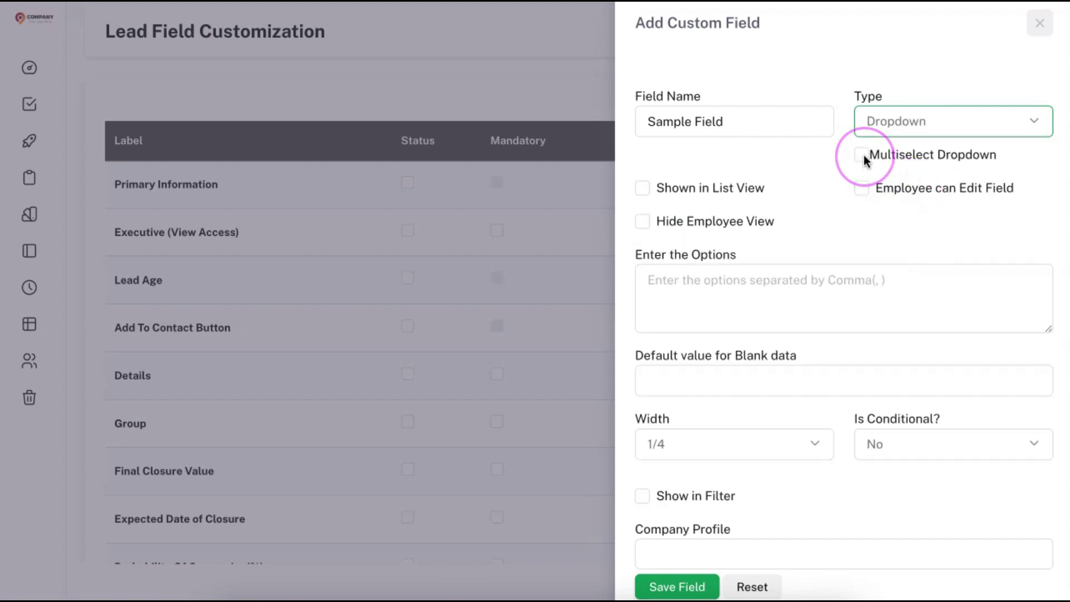
left_click(863, 156)
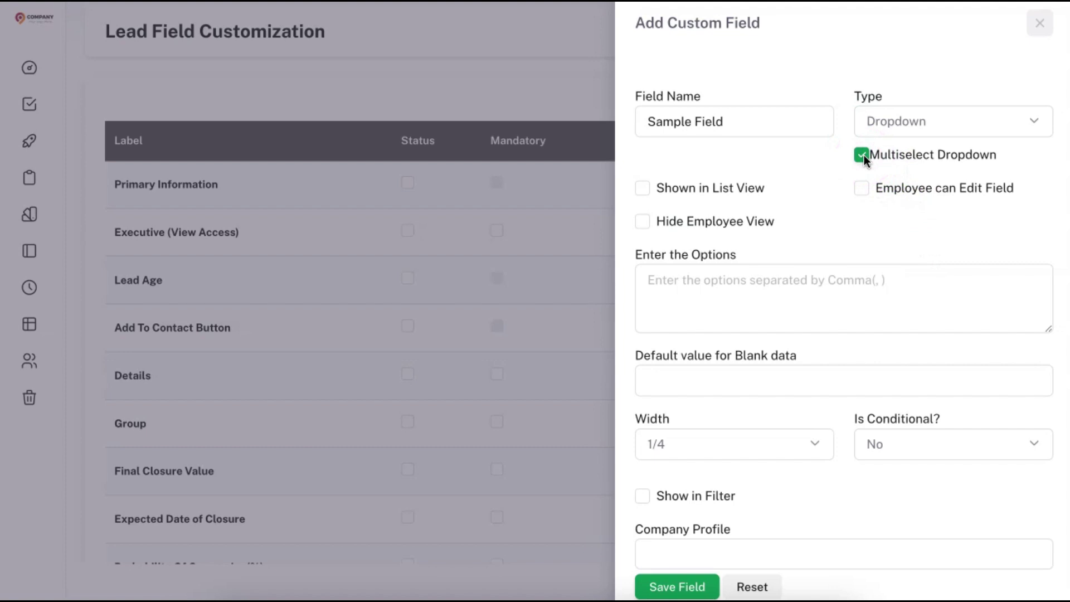
- Enter A, B, C as the dropdown options and have the field shown in list view
left_click(751, 278)
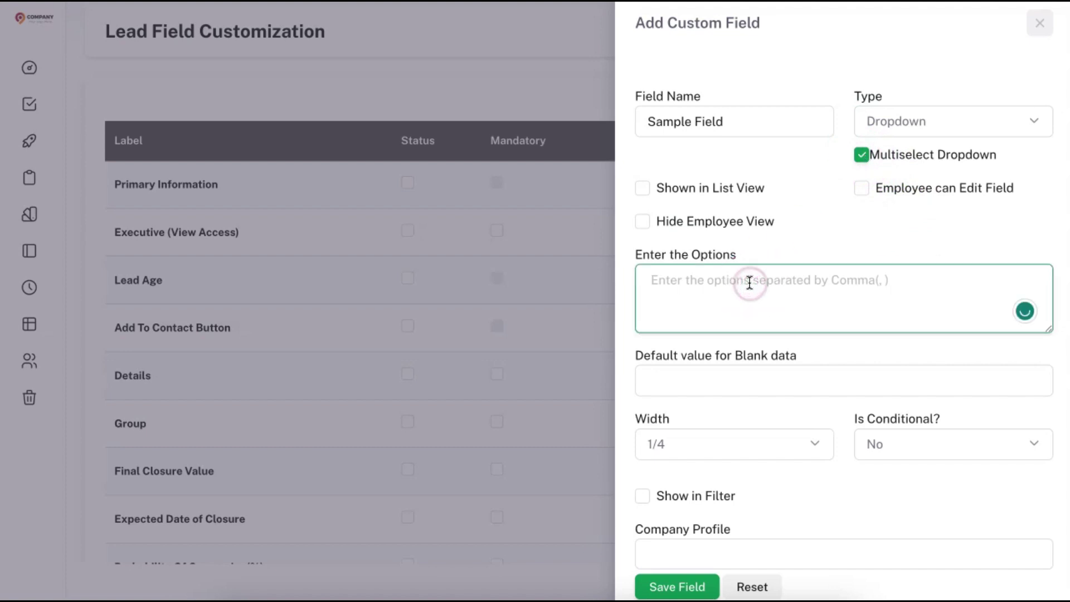
type("A,")
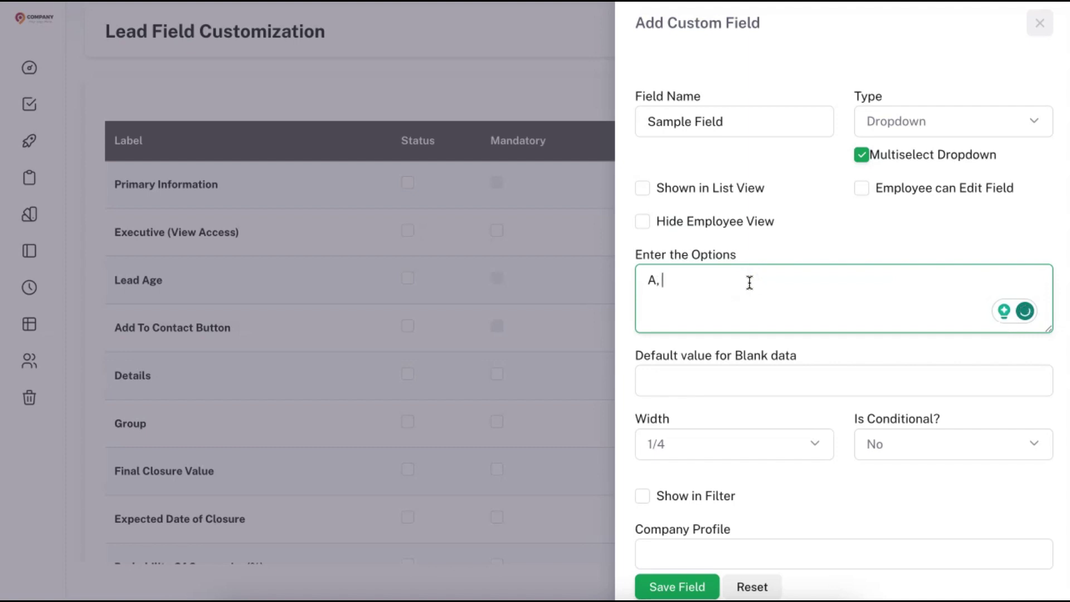
type(" B, C")
scroll(848, 251, "down", 1)
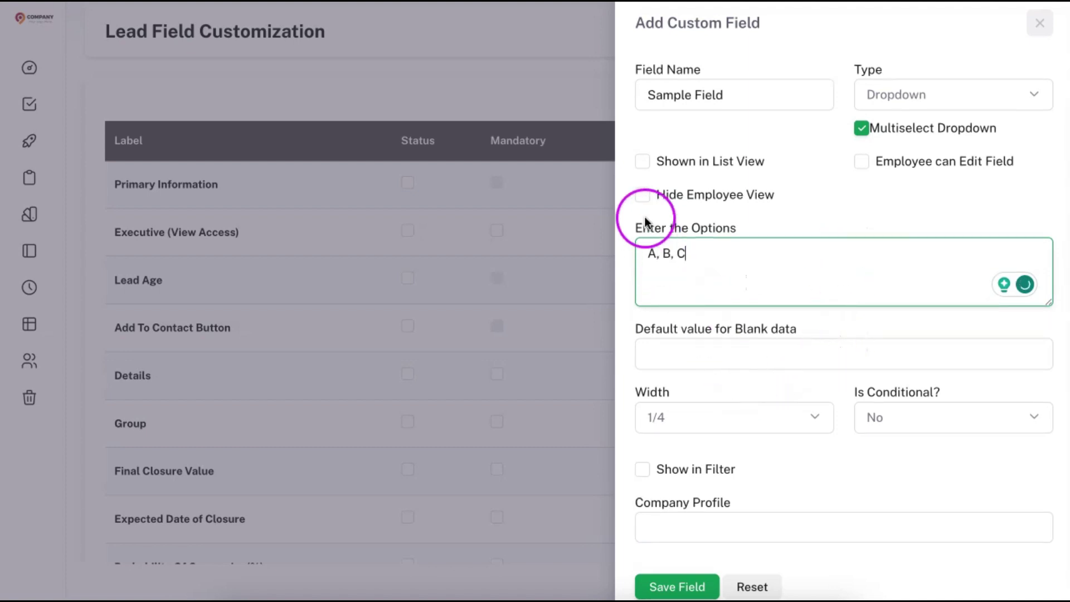
left_click(642, 162)
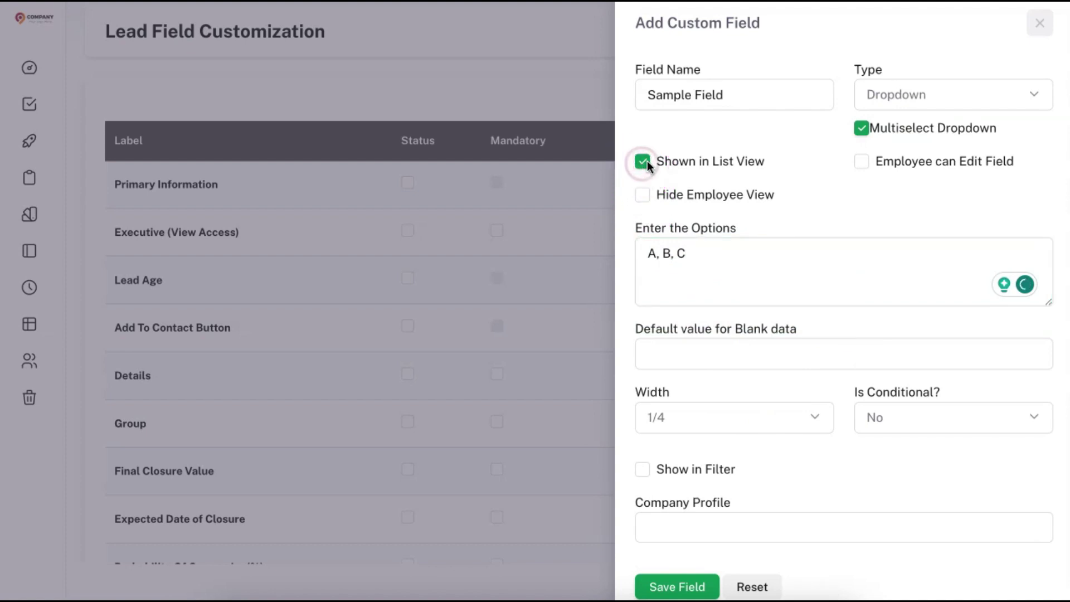
left_click(857, 163)
left_click(858, 162)
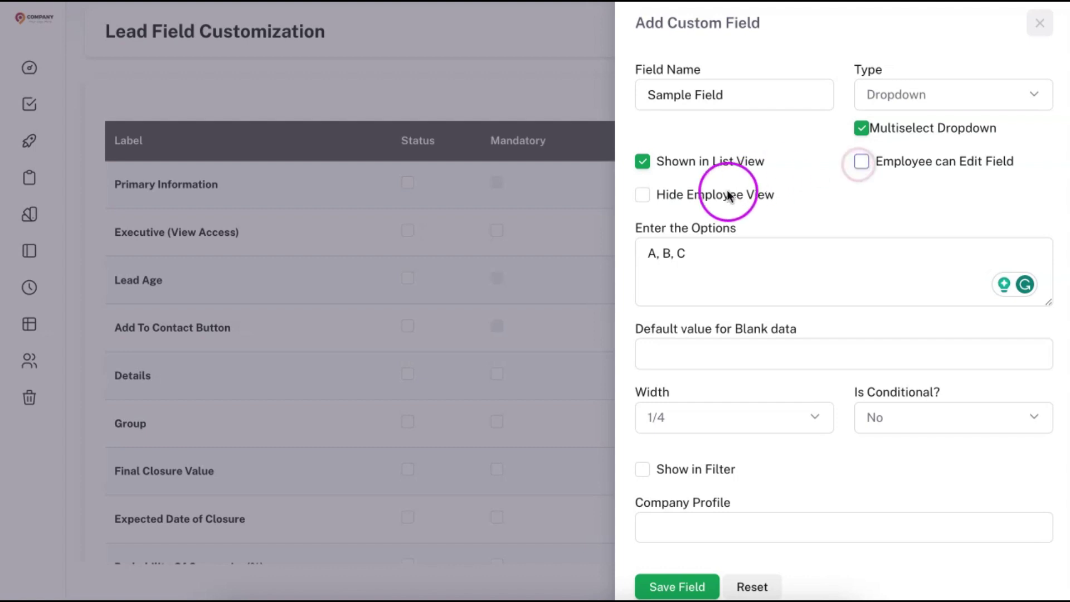
left_click(643, 194)
left_click(642, 195)
left_click(745, 422)
left_click(746, 421)
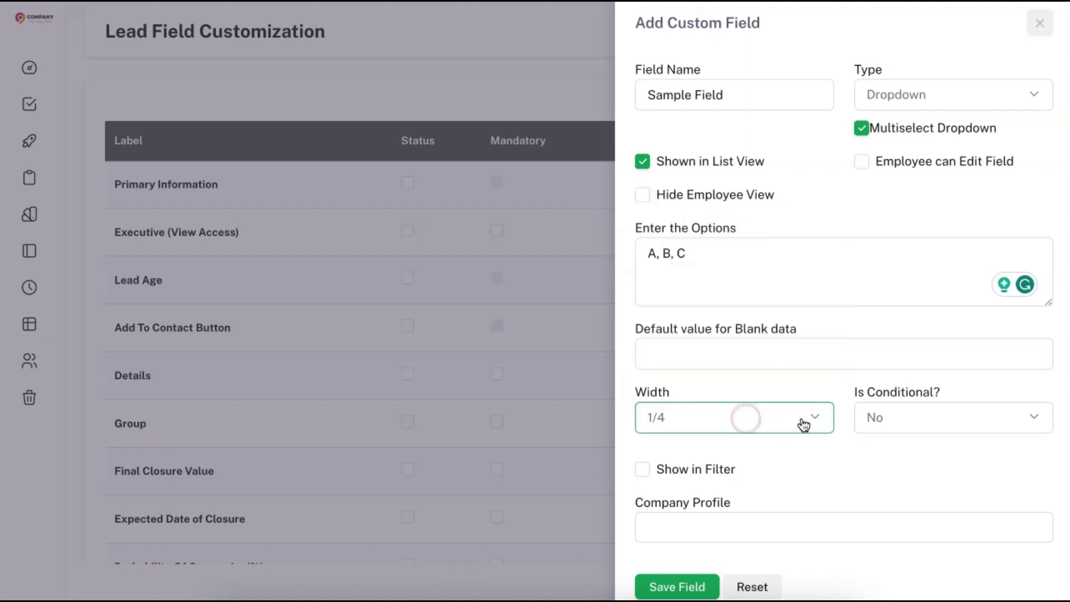
- Set the custom field's Is Conditional option to yes and save the field
left_click(910, 426)
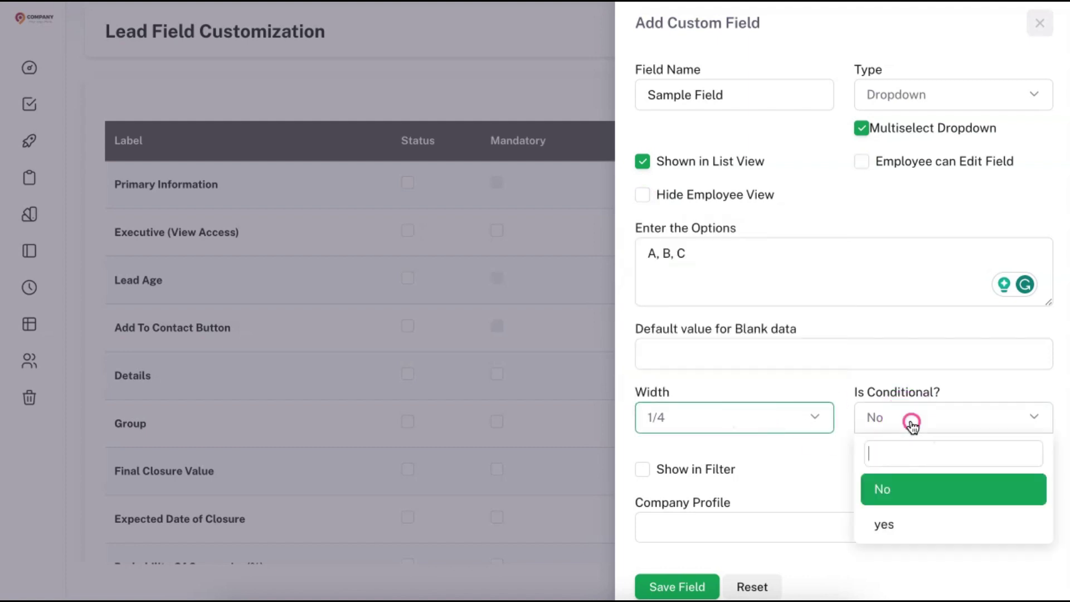
left_click(902, 530)
scroll(819, 393, "down", 1)
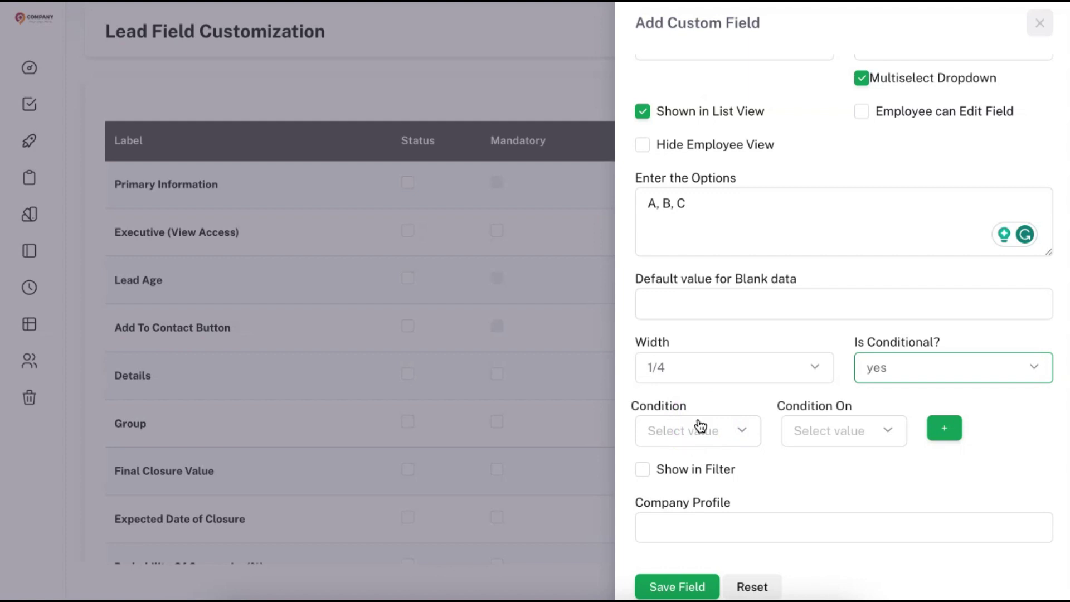
left_click(741, 392)
scroll(741, 393, "up", 1)
scroll(742, 392, "down", 1)
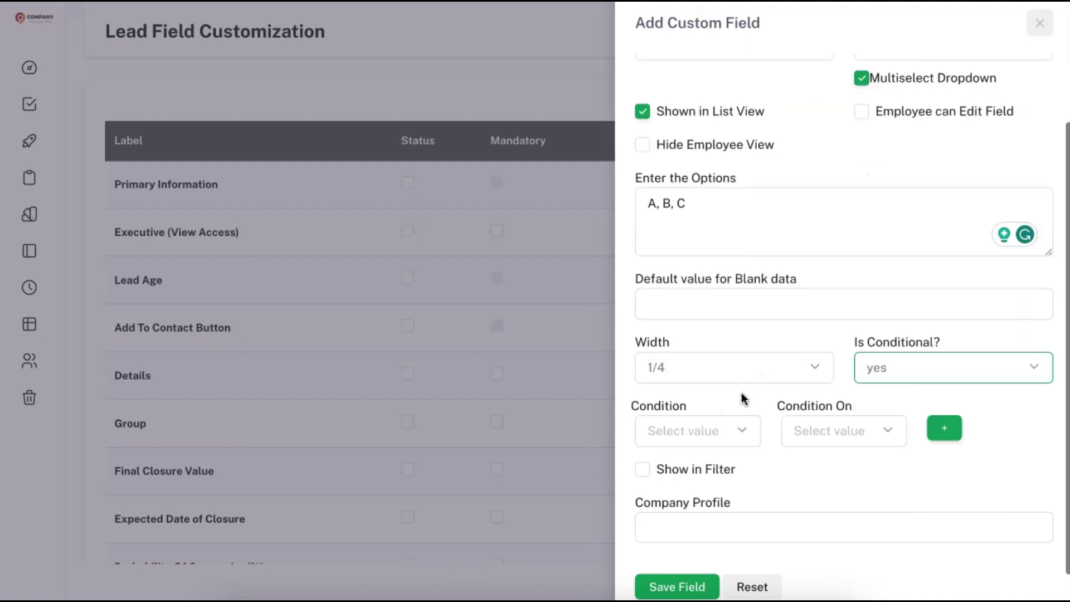
left_click(691, 585)
- Move Sample Field up the field list to directly below Last Update and update the fields
scroll(337, 328, "down", 5)
left_click(247, 456)
left_click_drag(246, 456, 215, 269)
scroll(251, 310, "up", 5)
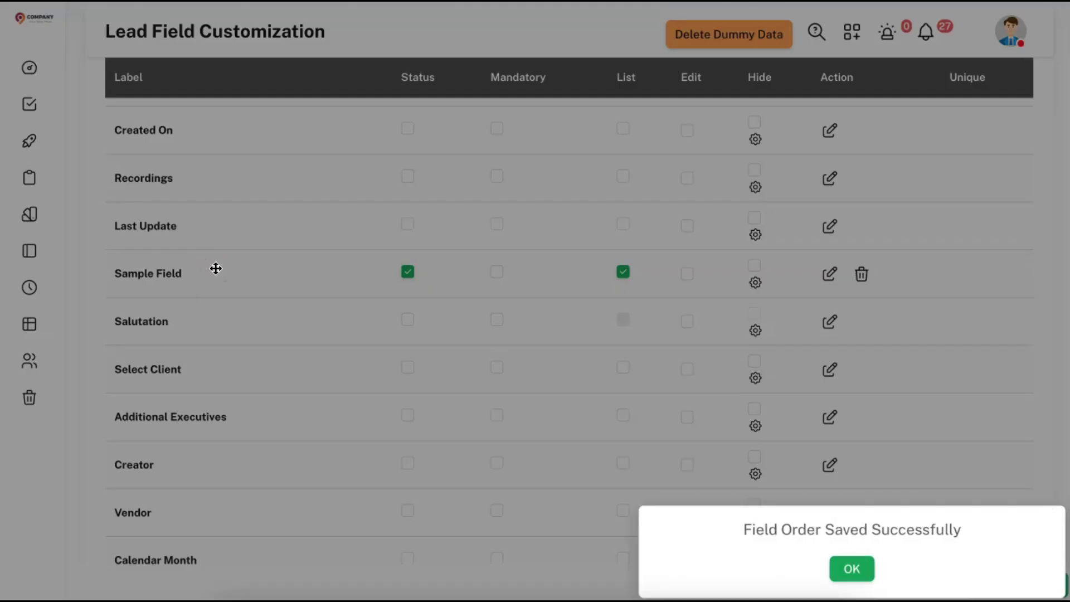
left_click(859, 569)
left_click(1021, 592)
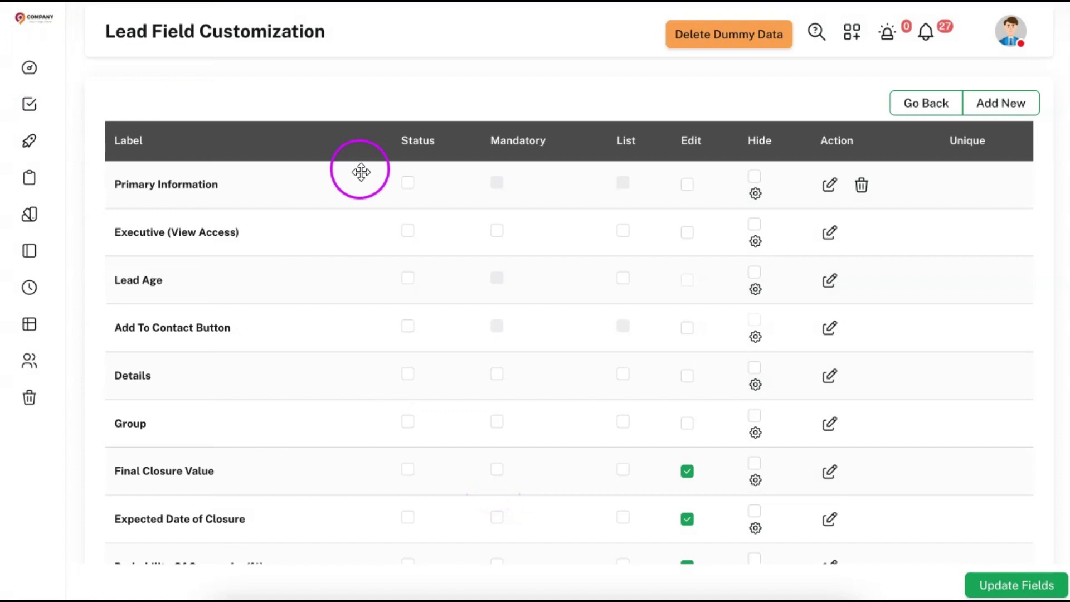
- Disable the Stage field's status in the lead field list and update the fields
scroll(387, 269, "down", 20)
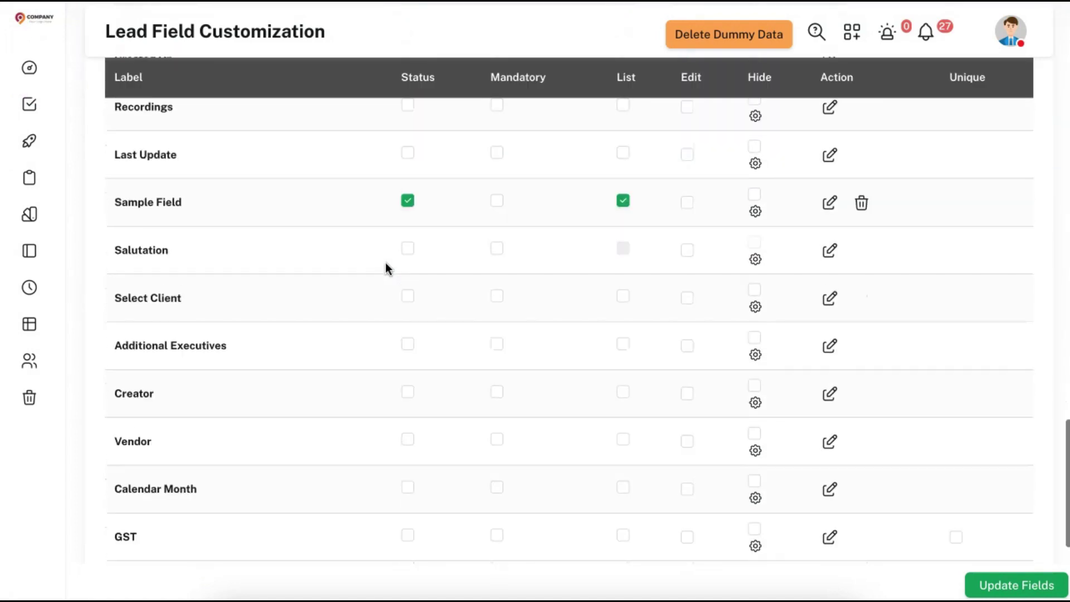
scroll(386, 268, "up", 15)
scroll(387, 268, "down", 8)
scroll(389, 269, "down", 4)
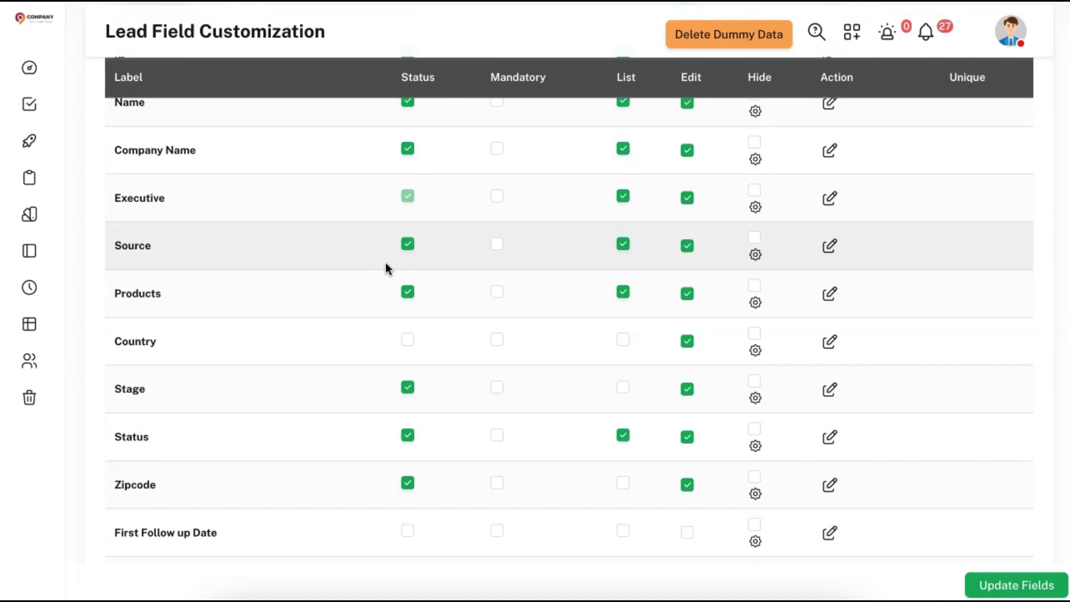
scroll(388, 268, "down", 1)
scroll(389, 269, "down", 1)
left_click(407, 316)
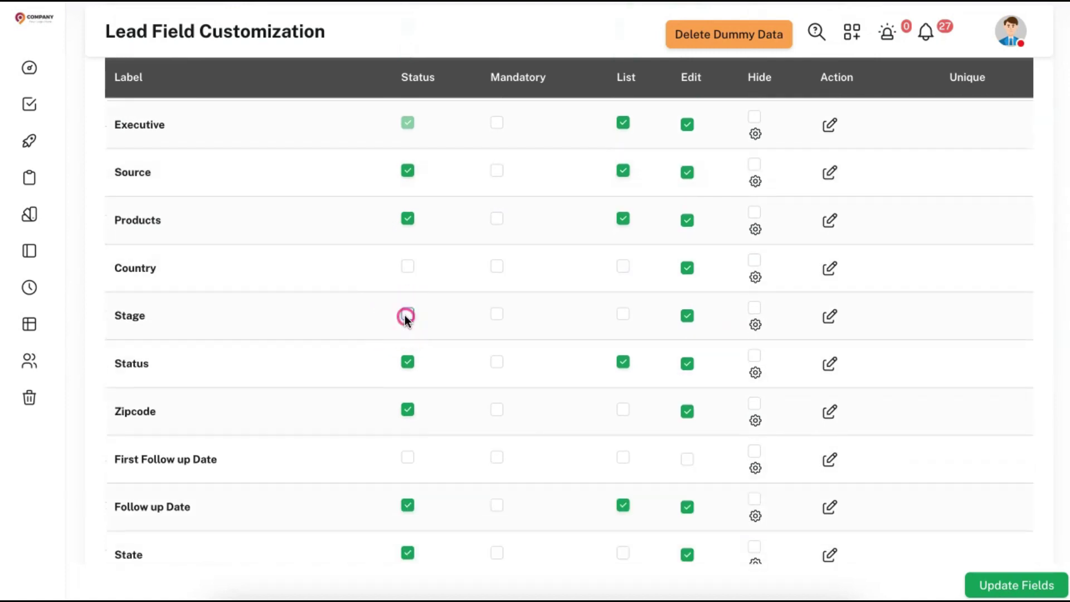
scroll(426, 368, "down", 2)
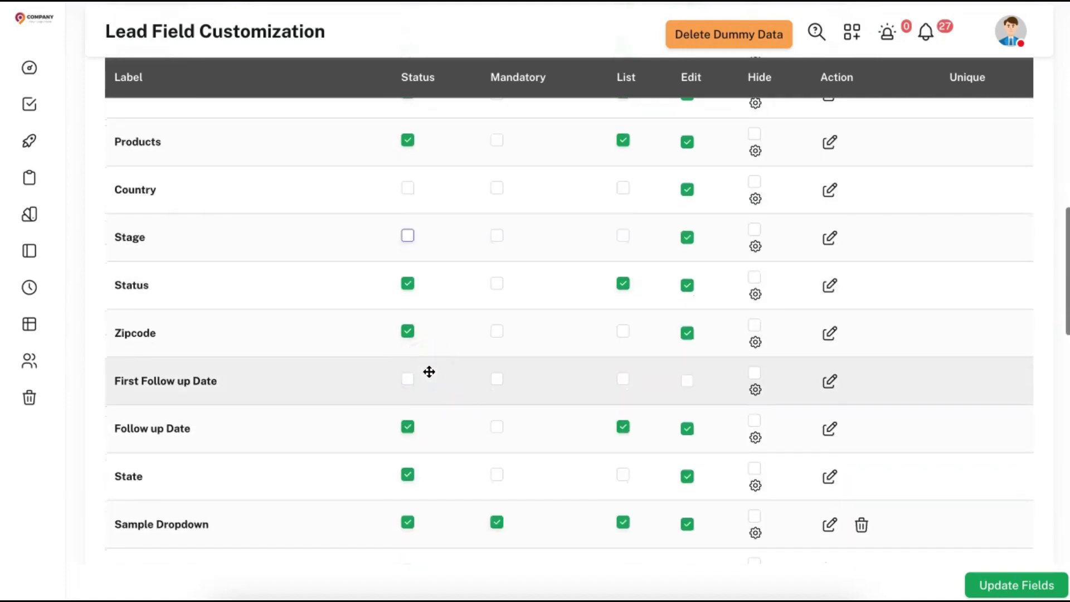
left_click(982, 591)
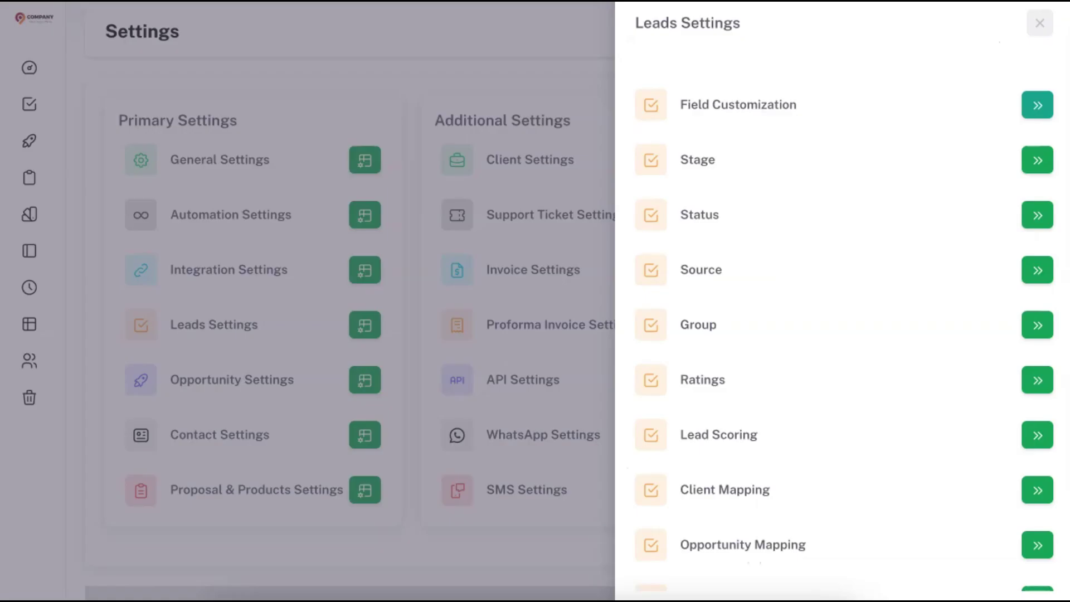
- Close the Leads settings and open the leads list
left_click(575, 124)
left_click(30, 104)
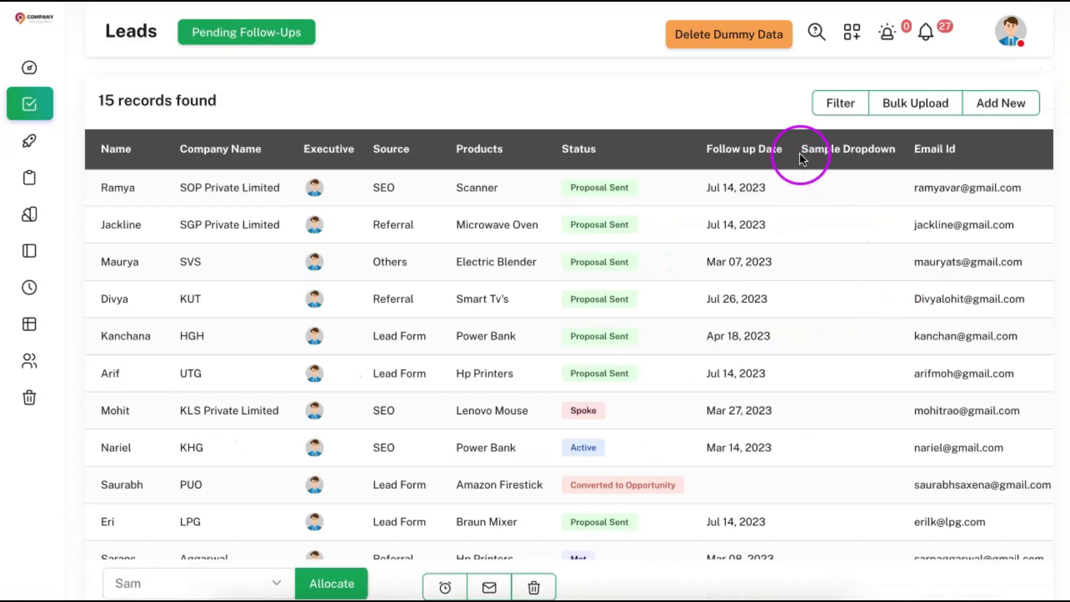
- Open the new lead form and expand the options of its Sample Dropdown field
left_click(1020, 107)
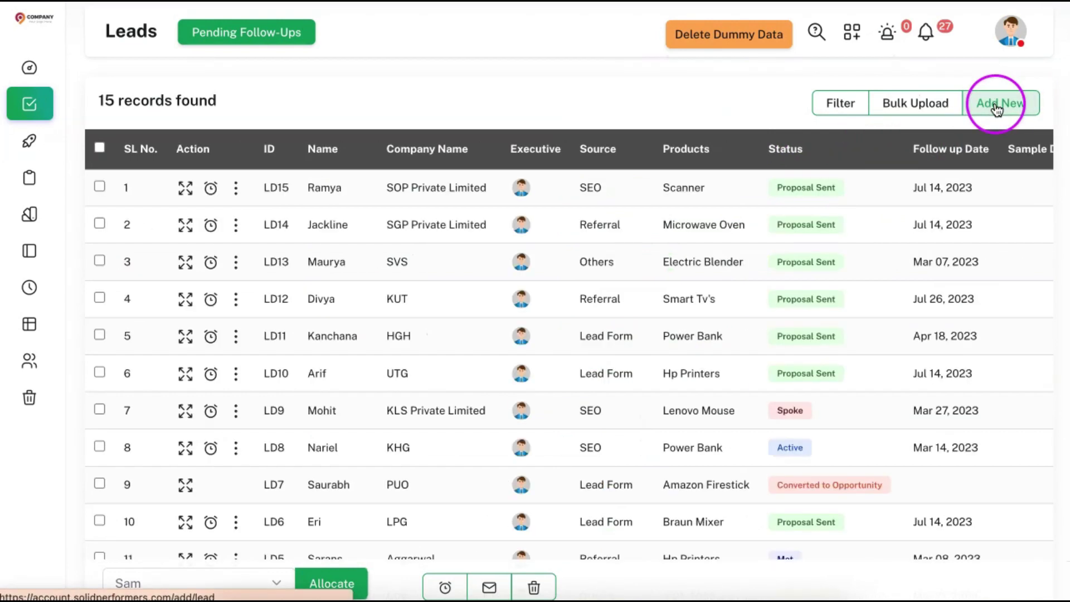
left_click(997, 105)
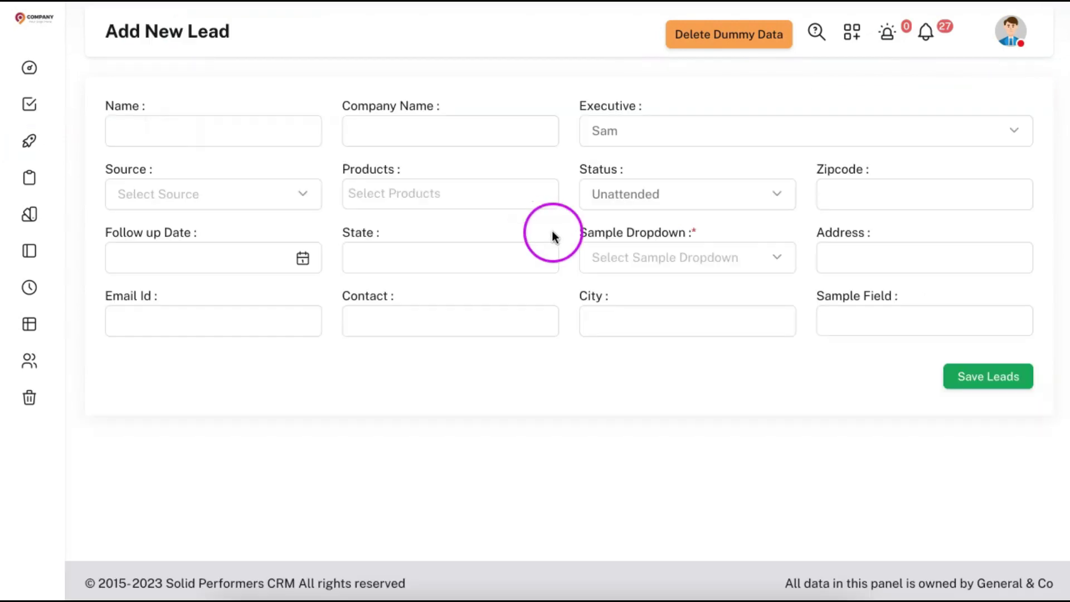
left_click(651, 257)
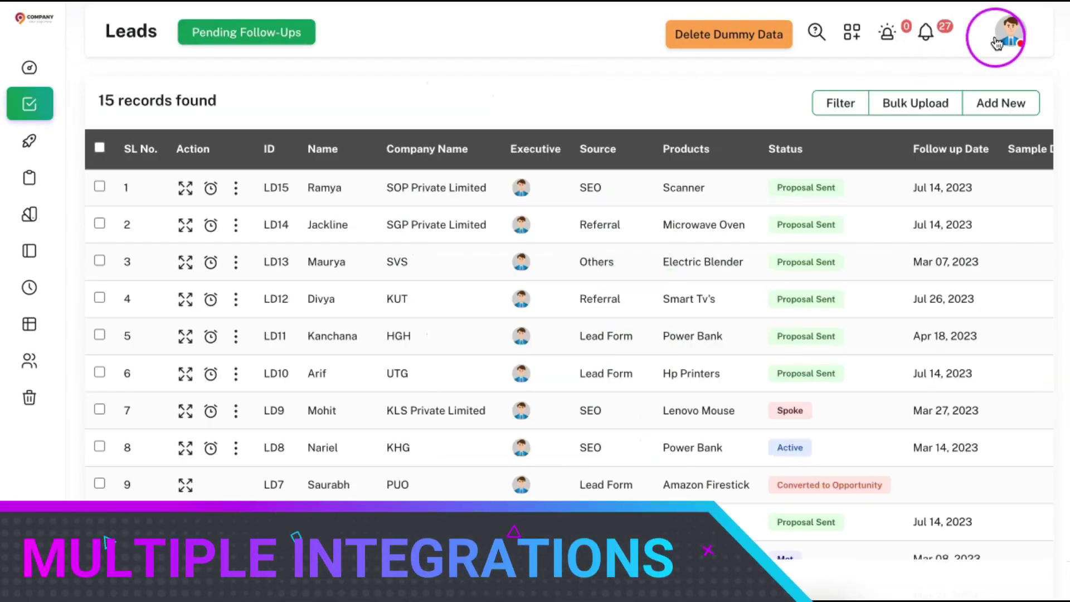
- Open the Integration Settings and look through the available lead, payment and telephony integrations
left_click(997, 43)
left_click(923, 184)
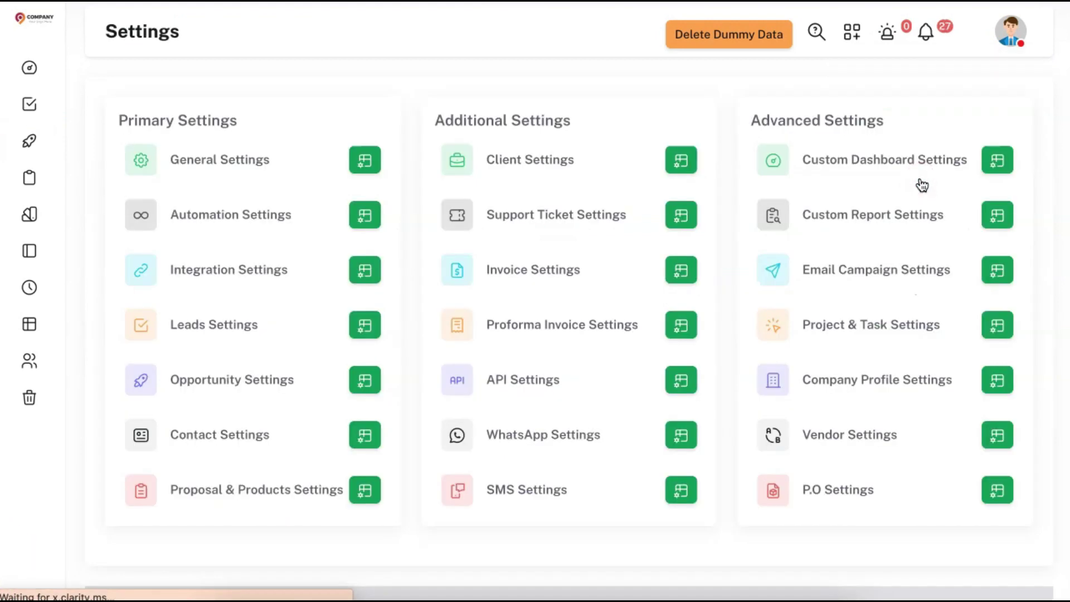
left_click(362, 274)
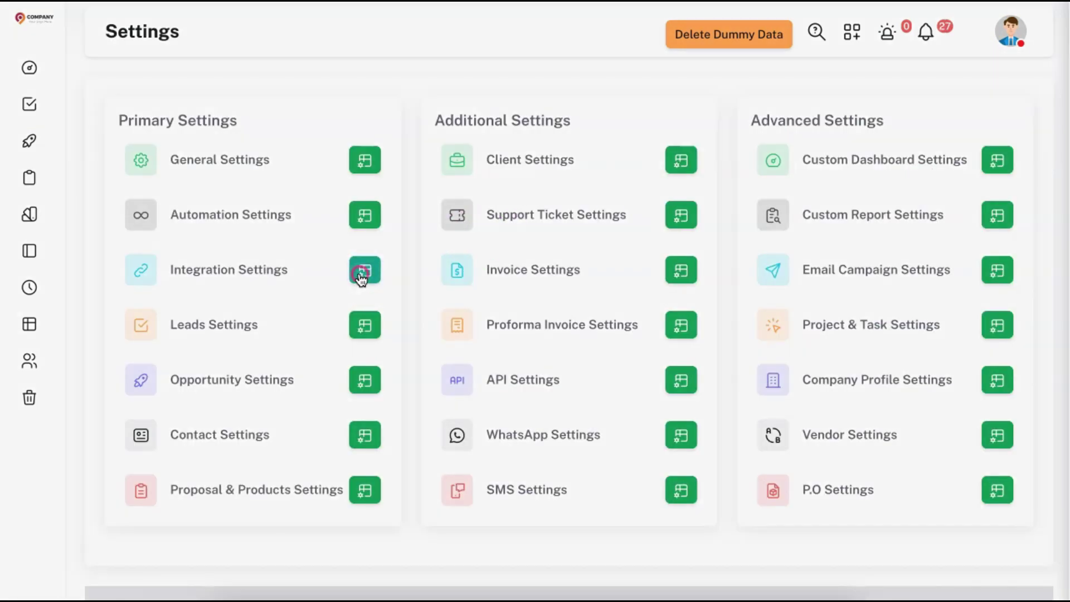
scroll(852, 238, "down", 8)
scroll(851, 236, "down", 12)
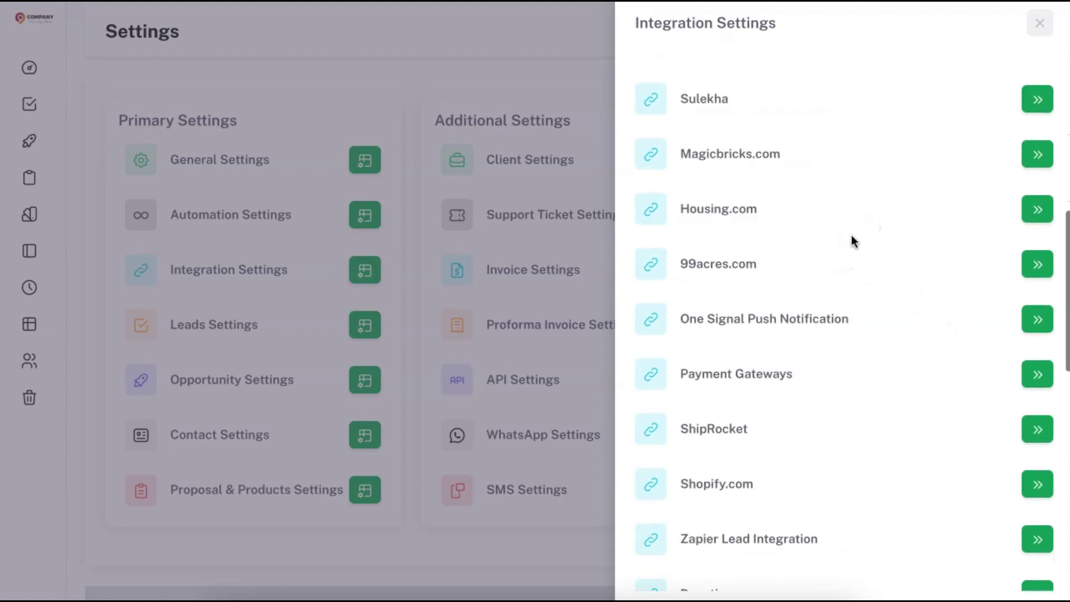
scroll(852, 236, "up", 15)
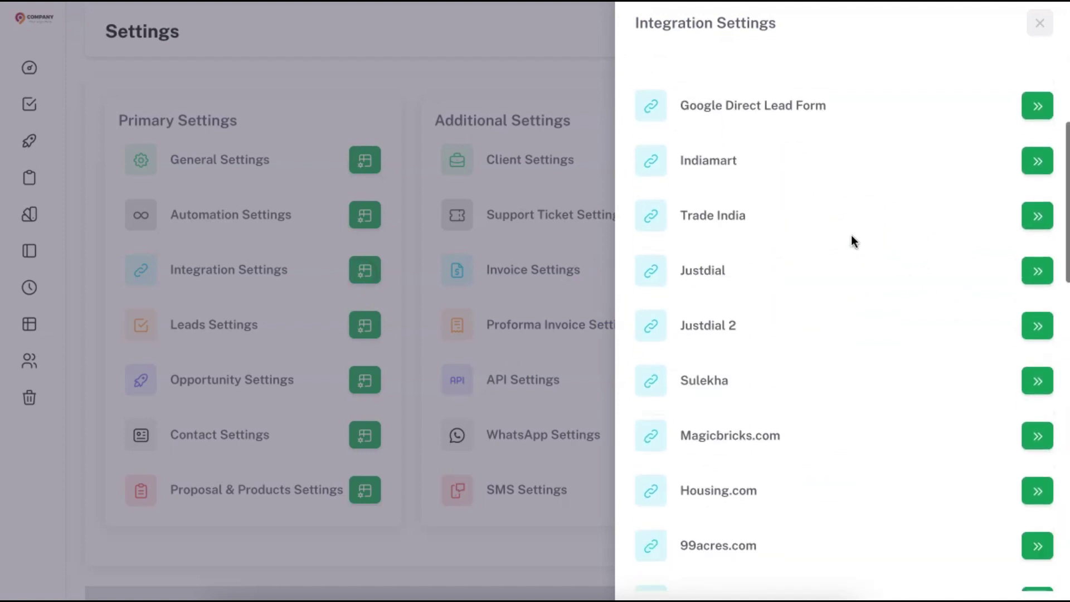
scroll(851, 236, "up", 3)
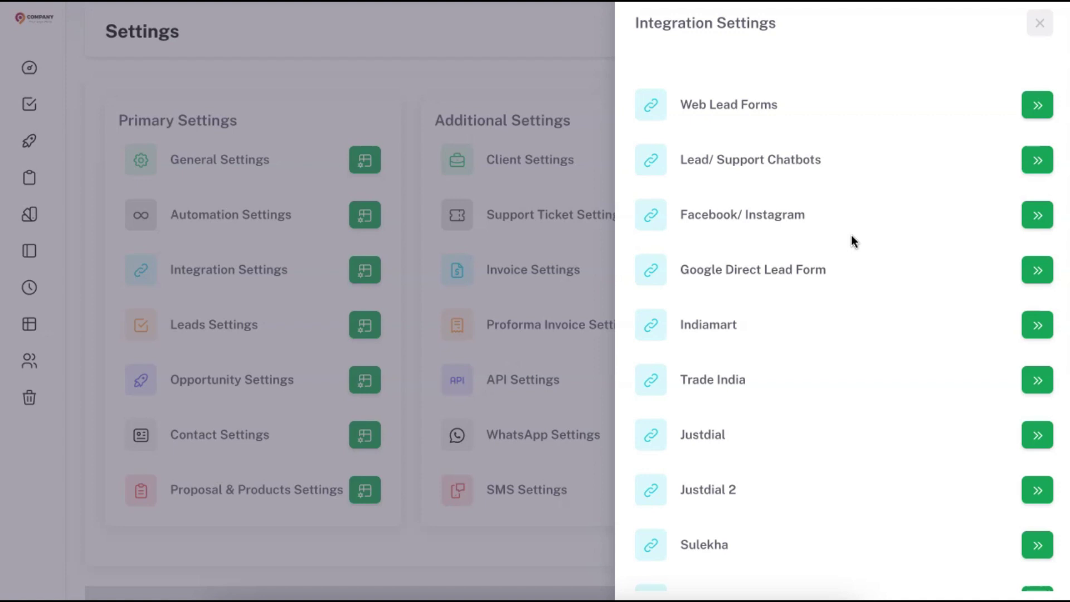
scroll(851, 236, "down", 18)
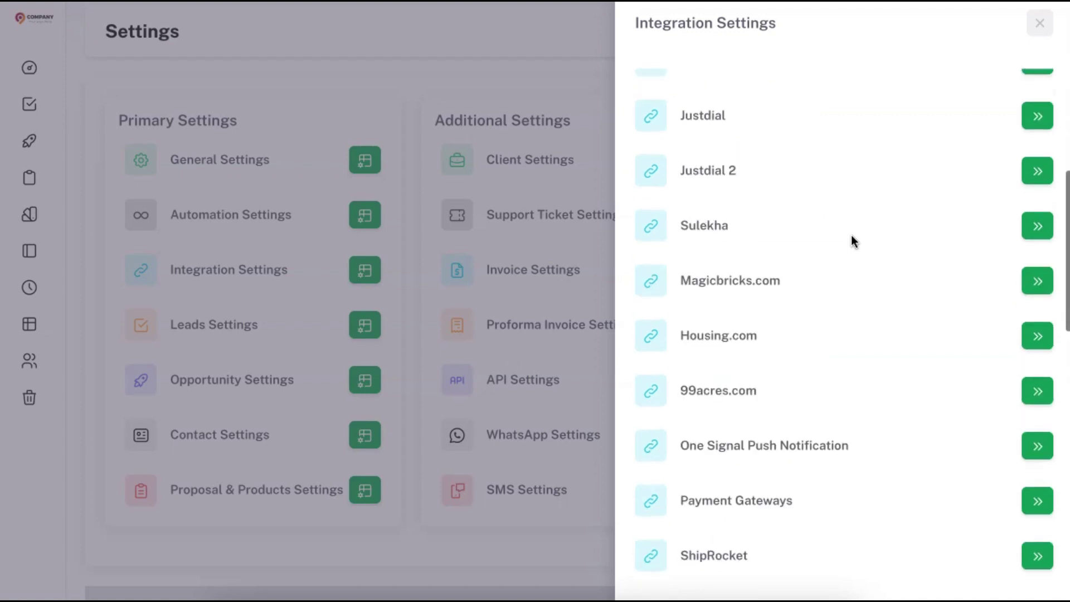
scroll(851, 241, "down", 2)
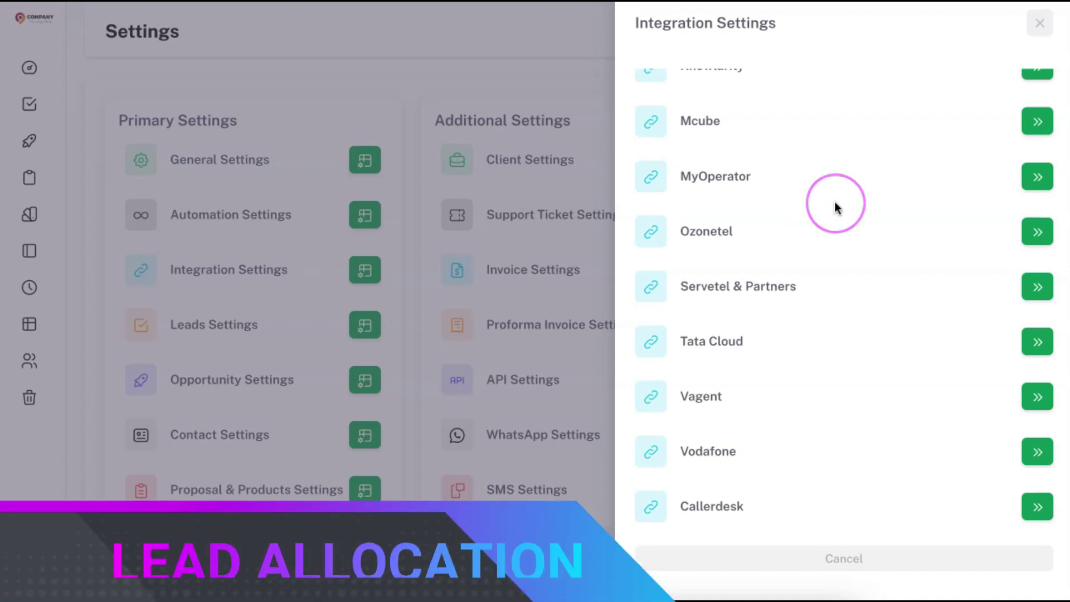
scroll(834, 202, "up", 3)
scroll(835, 201, "up", 5)
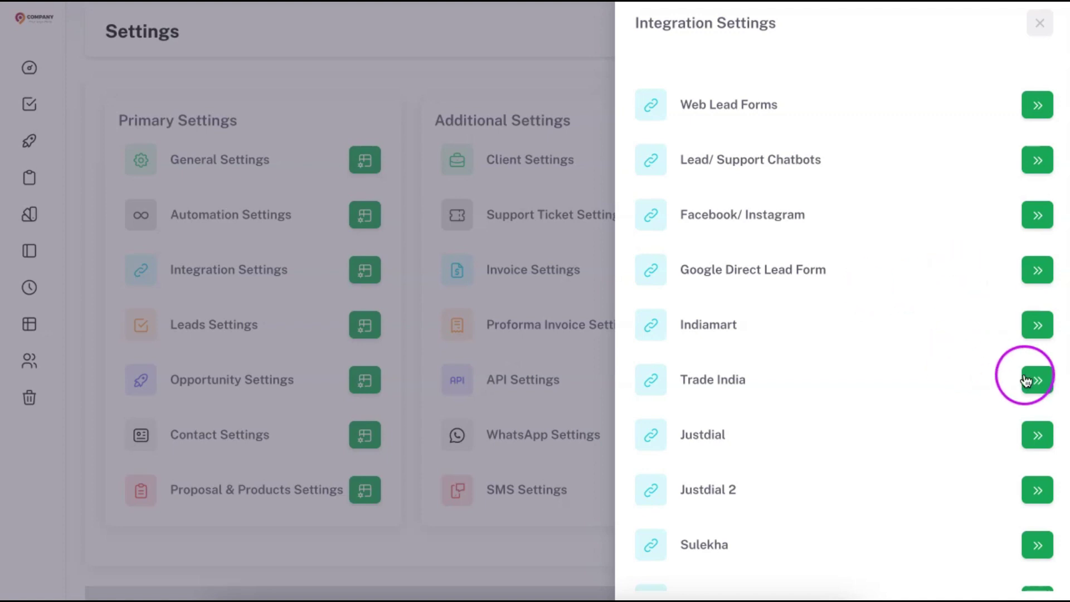
- Open the Trade India lead integration and assign all three available executives to it
left_click(1035, 383)
left_click(455, 255)
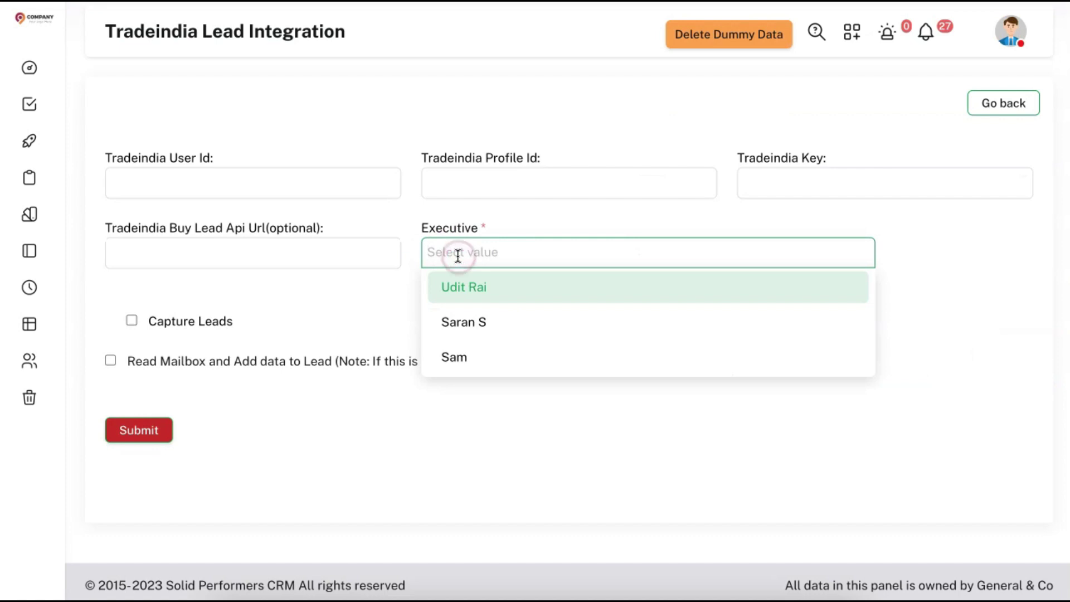
left_click(478, 328)
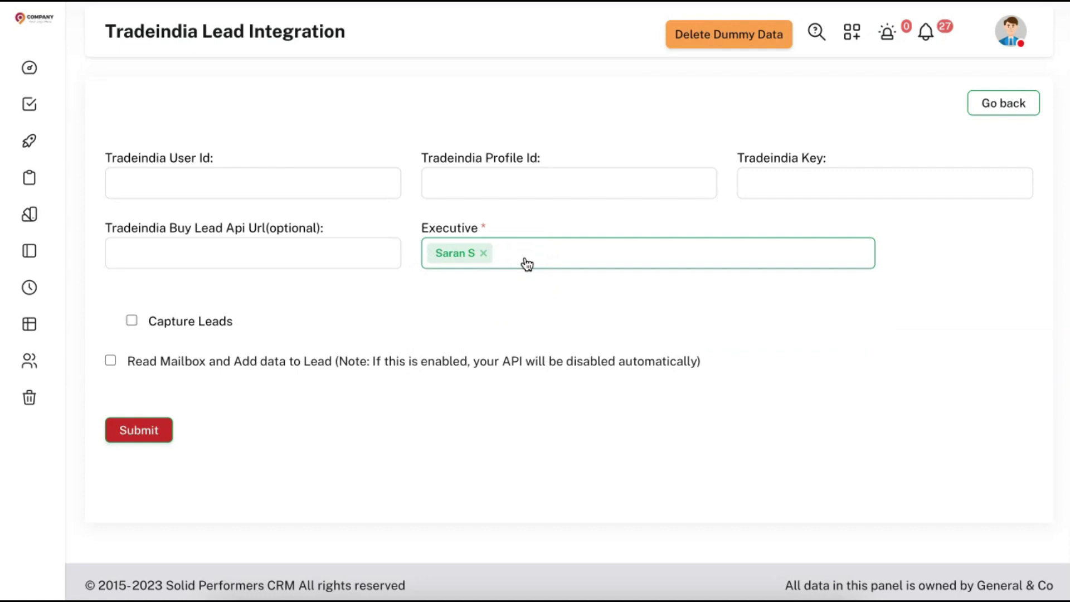
left_click(526, 264)
left_click(520, 289)
left_click(612, 252)
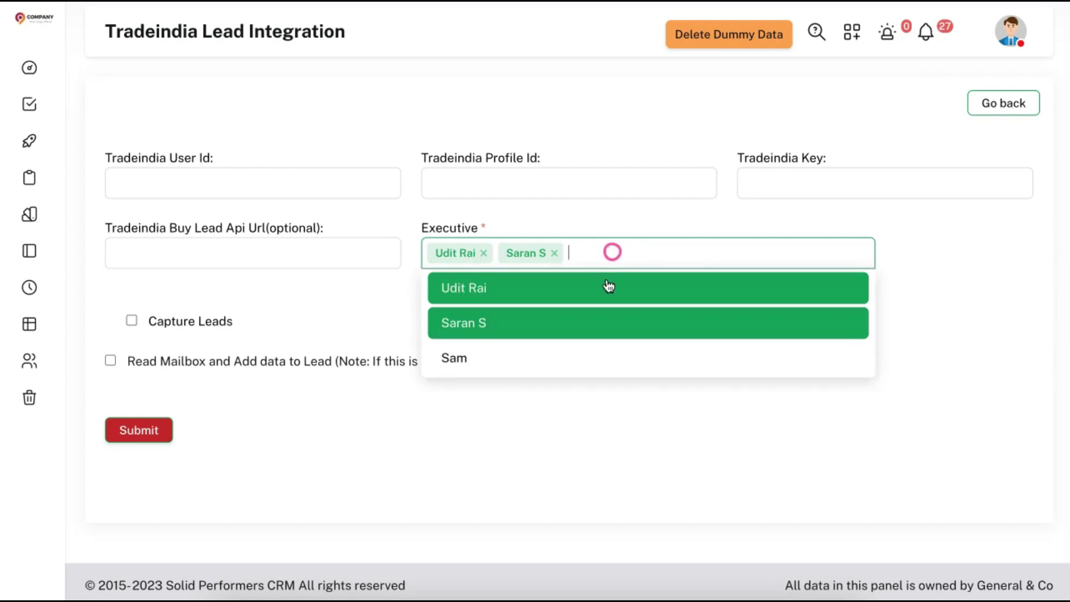
left_click(567, 359)
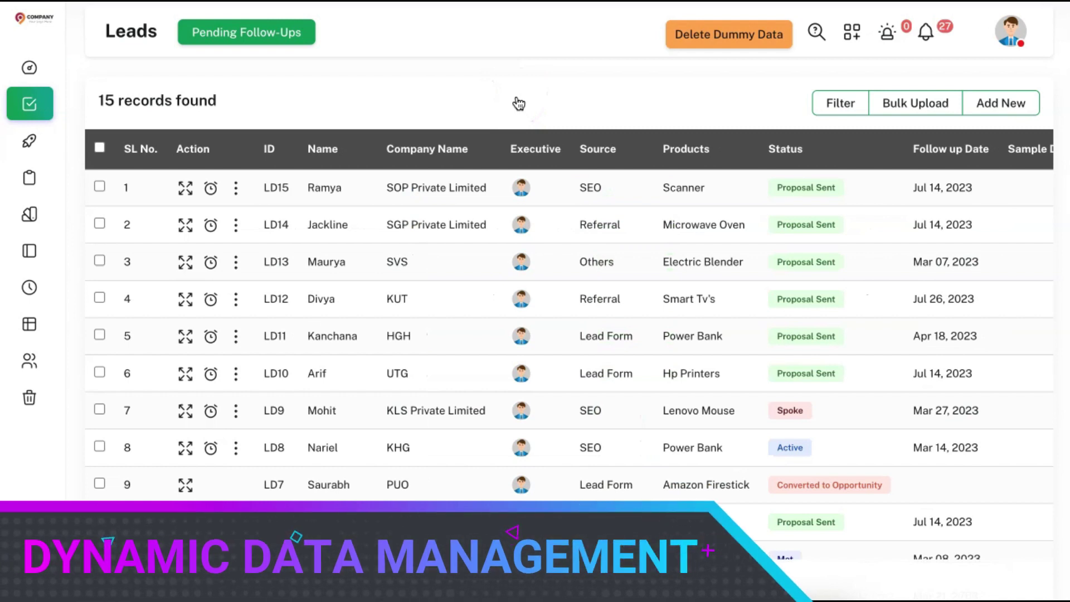
- Open a new update for the first lead, examine its Status and Stage options, and close the update form
left_click(467, 111)
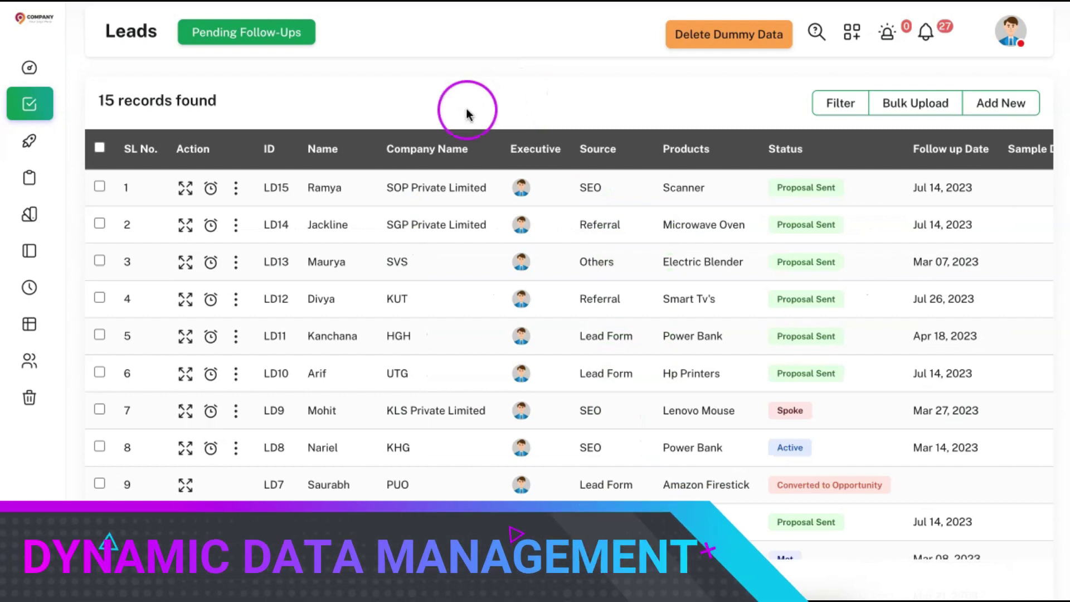
left_click(211, 188)
left_click(639, 205)
left_click(894, 204)
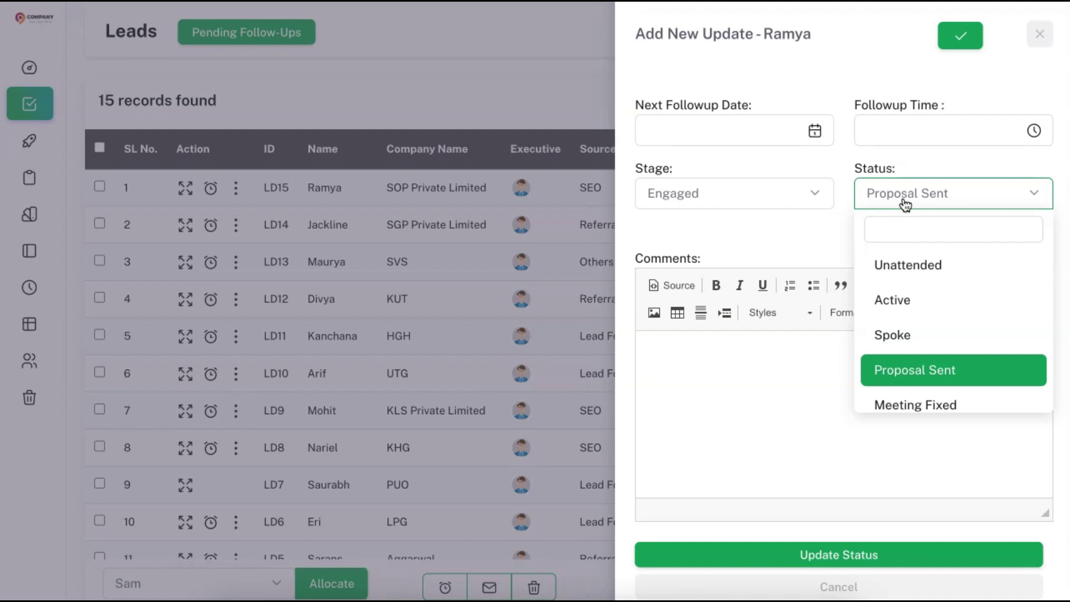
left_click(759, 201)
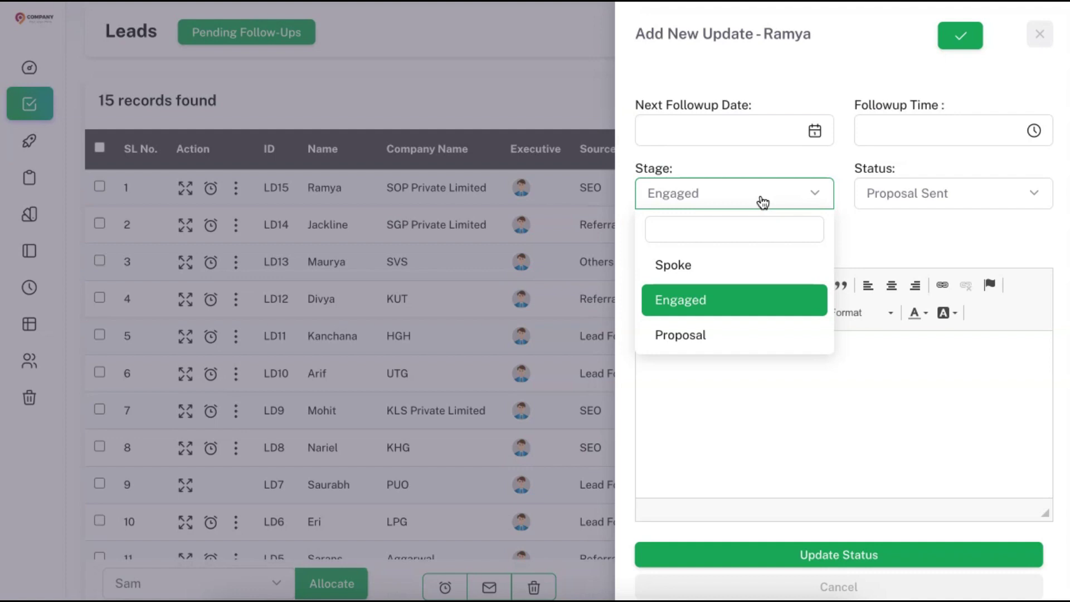
left_click(745, 193)
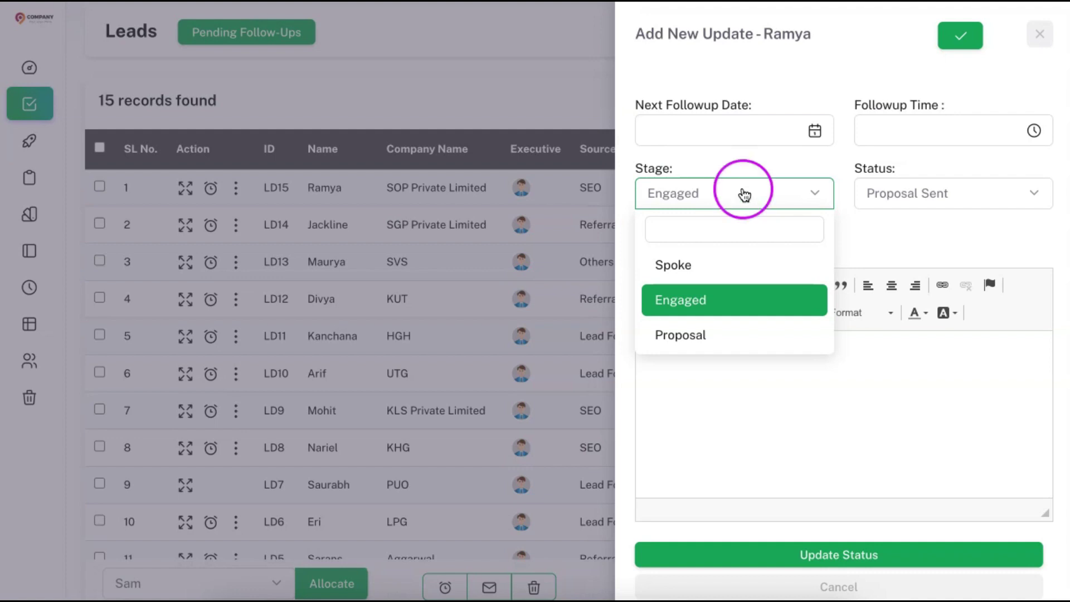
left_click(513, 119)
- Open the Lead Stage list from the Leads Settings
left_click(1002, 48)
left_click(962, 181)
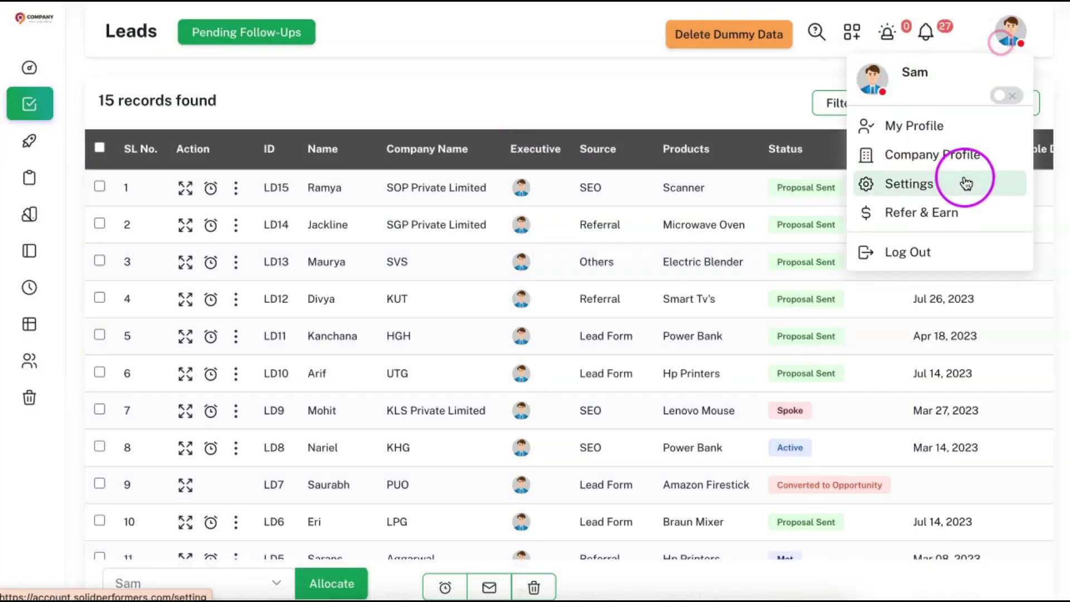
left_click(365, 327)
left_click(1037, 161)
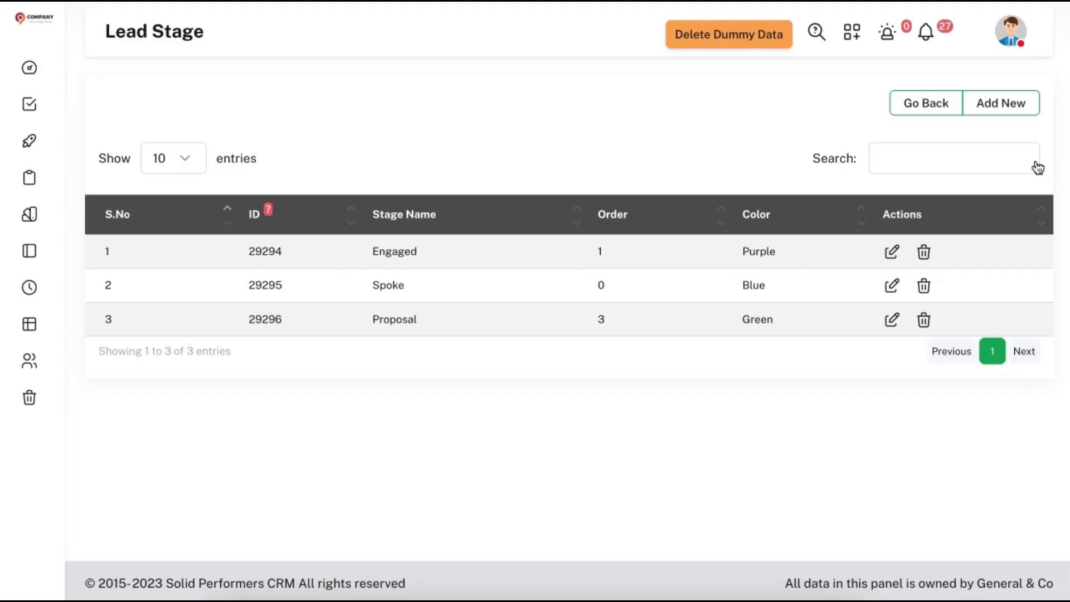
- Open the form for adding a lead stage, examine its name, order and color fields, and close it without adding a stage
left_click(1014, 109)
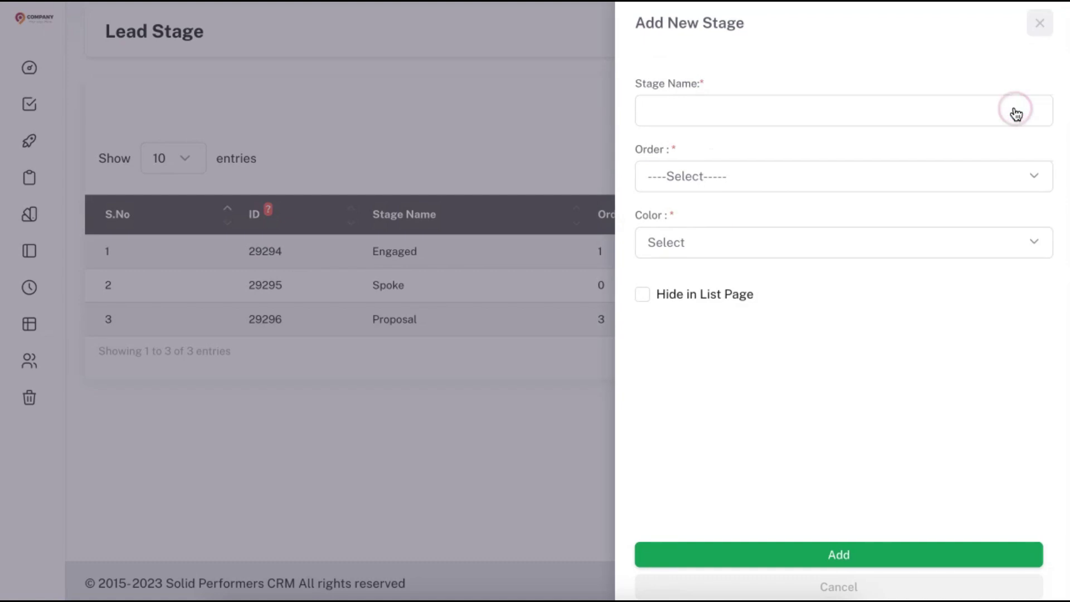
left_click(820, 116)
left_click(796, 175)
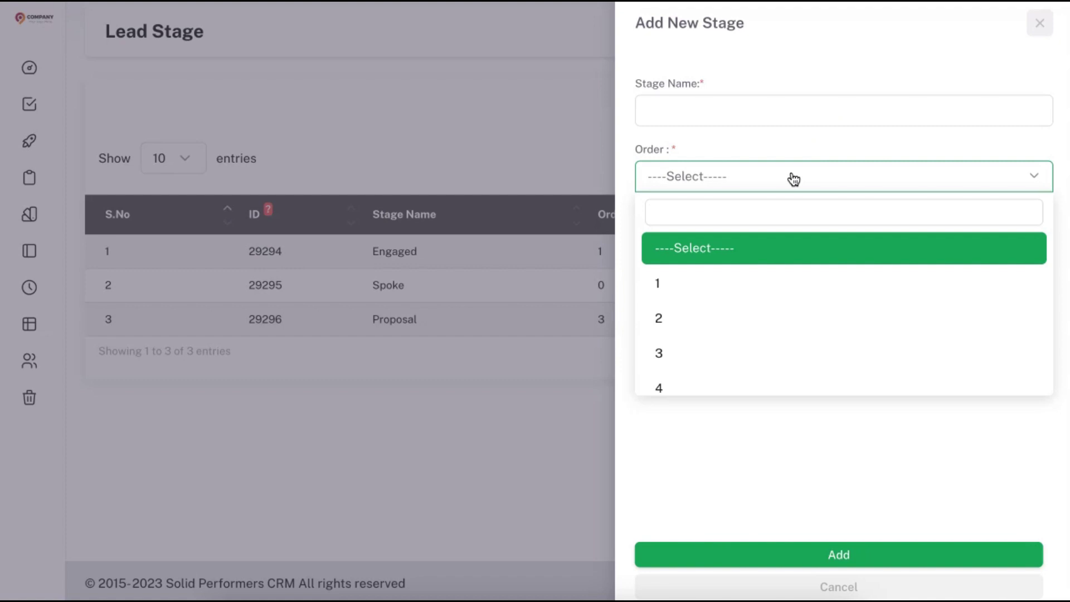
left_click(794, 177)
left_click(769, 244)
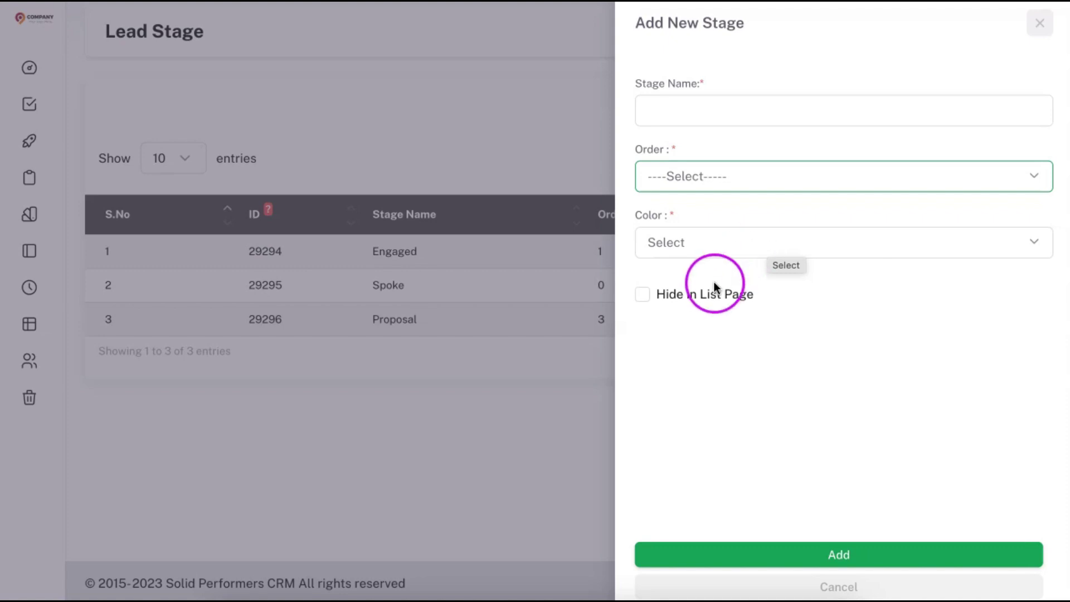
left_click(527, 188)
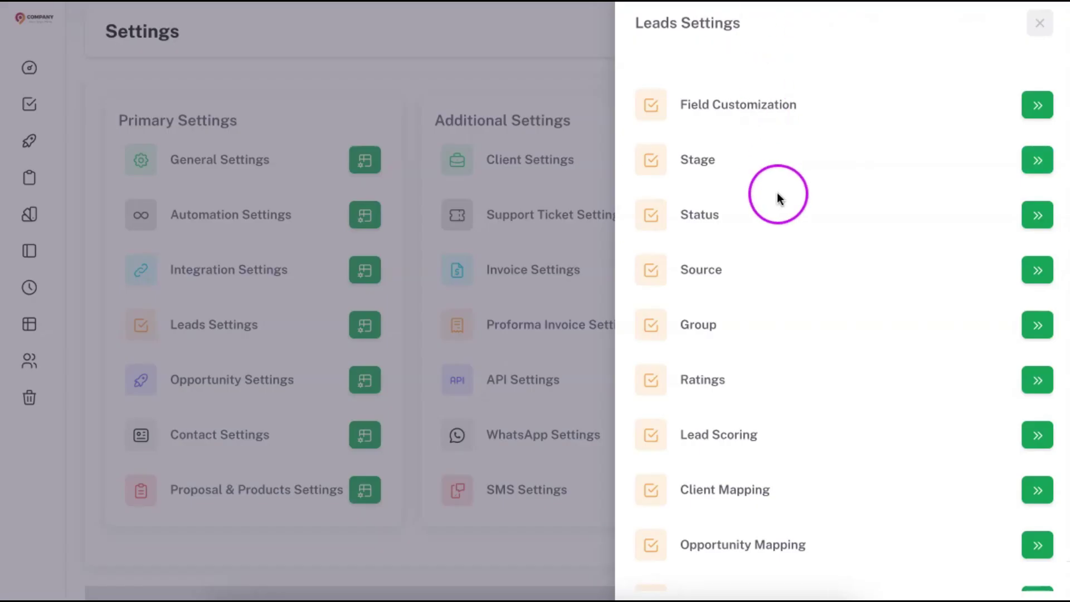
- Start a new lead status dependent on the Engaged stage and close the form without creating the status
left_click(1037, 216)
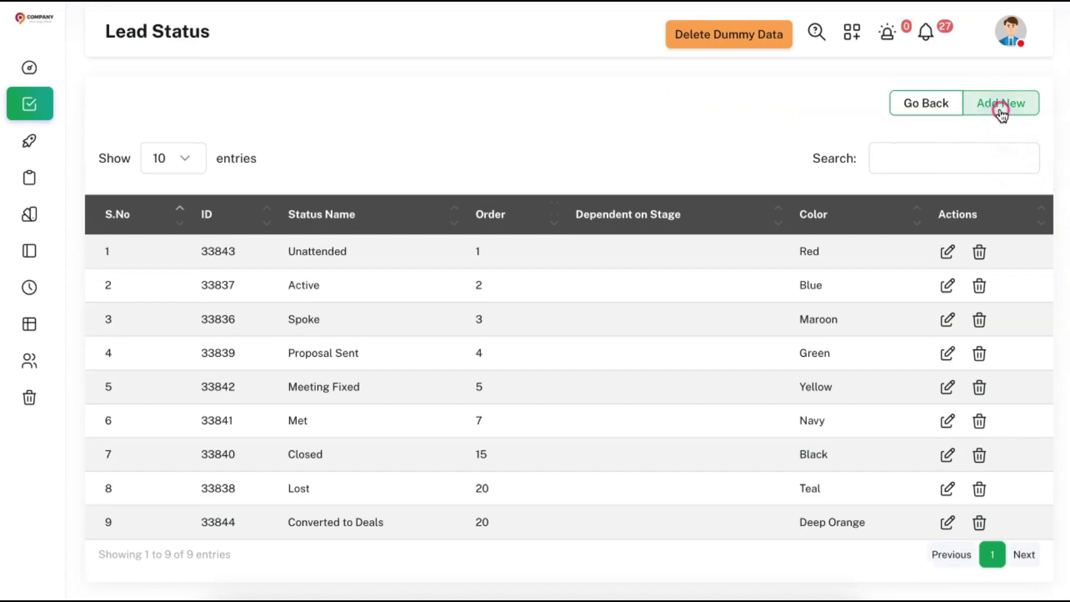
left_click(1001, 108)
left_click(767, 110)
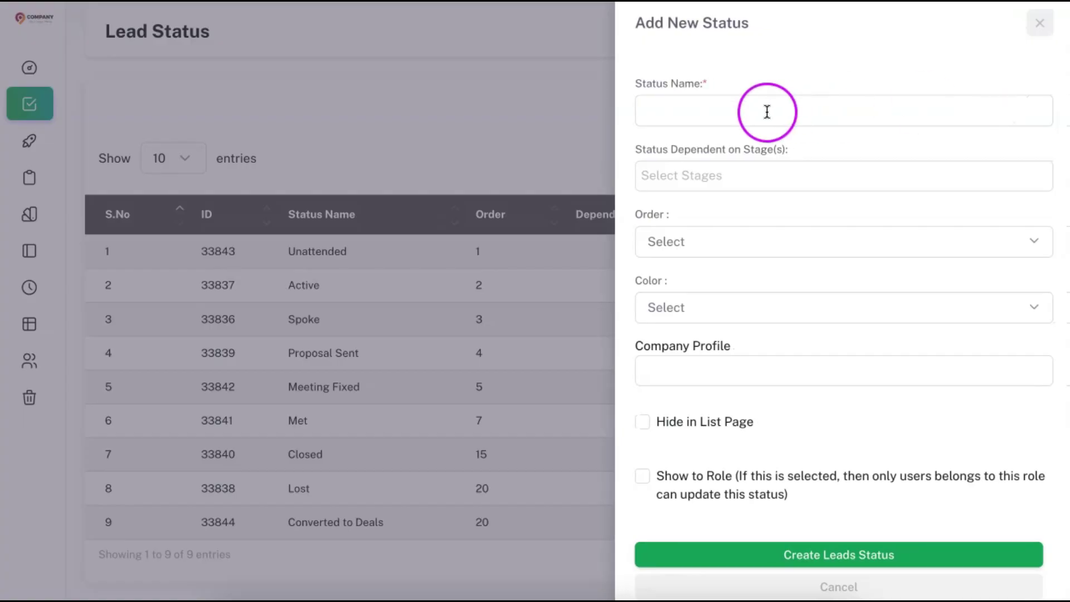
left_click(747, 177)
left_click(740, 217)
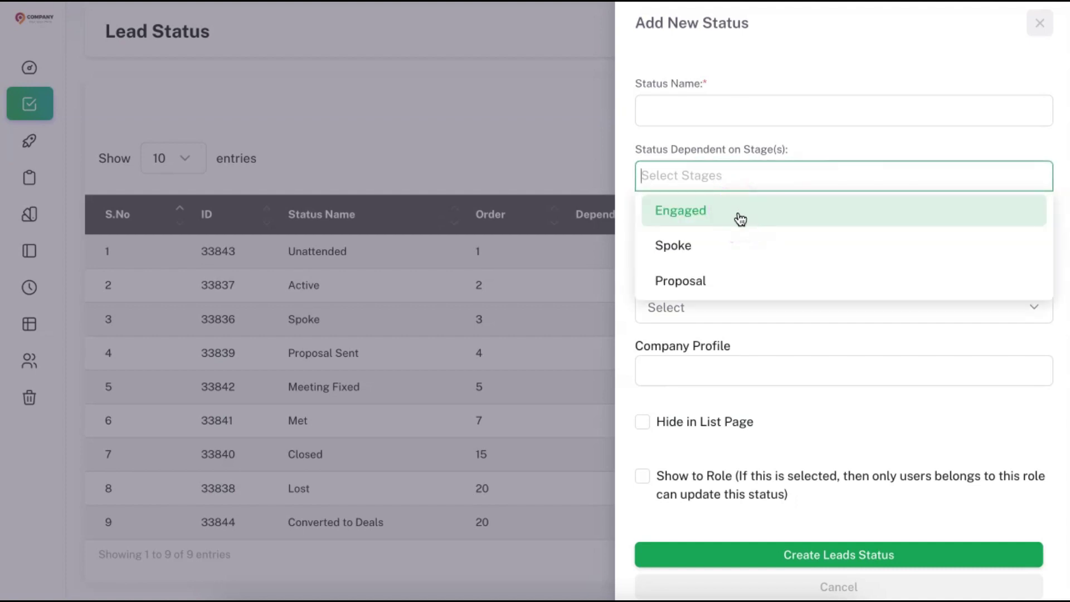
left_click(740, 218)
left_click(697, 209)
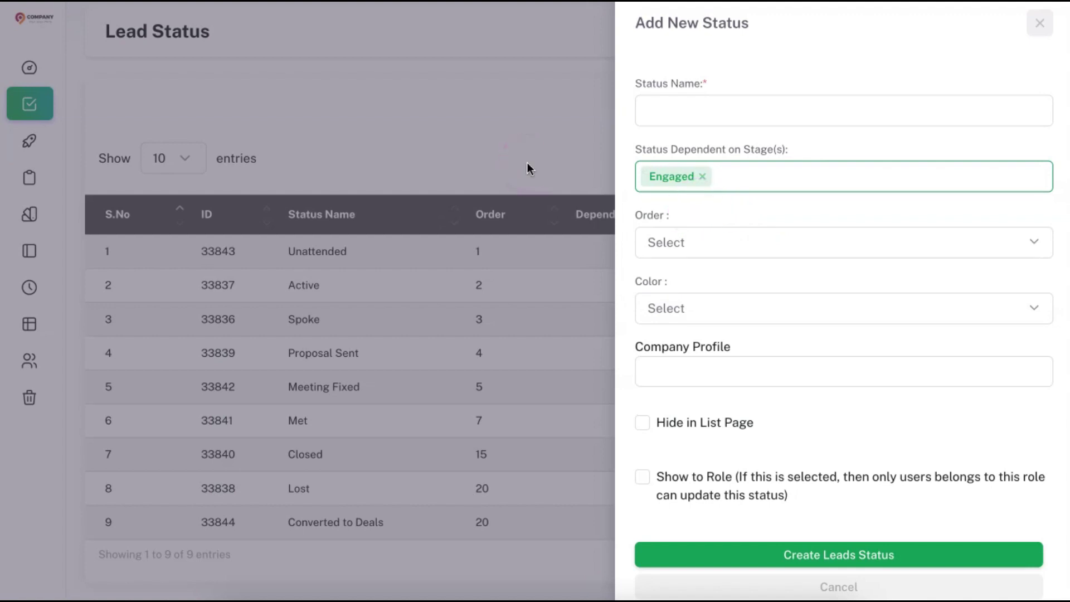
left_click(528, 165)
left_click(707, 222)
scroll(707, 223, "down", 1)
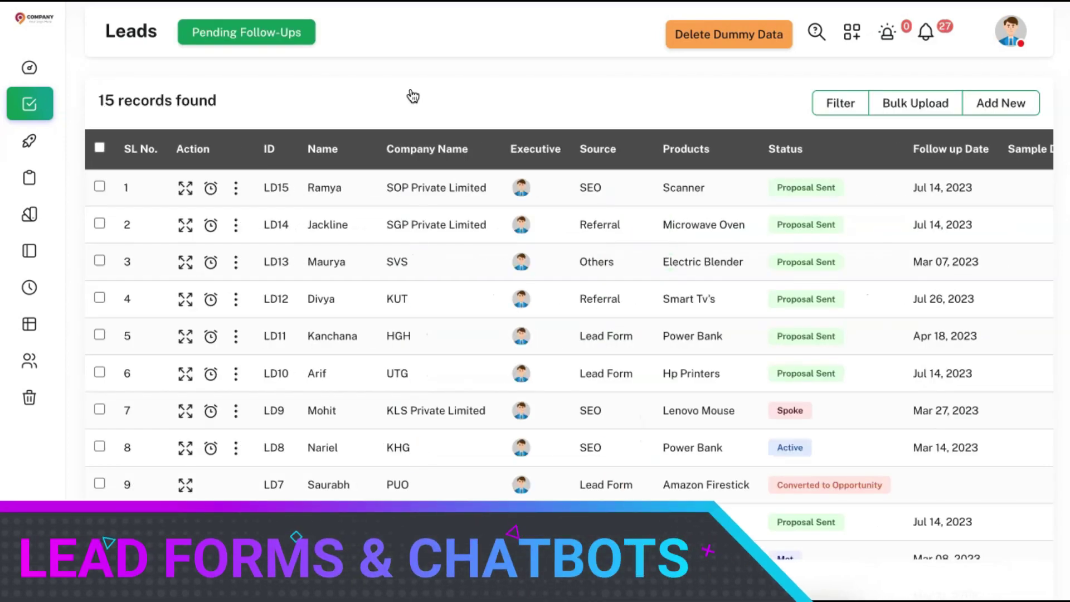
- Open the Web Lead Forms list from the Integration Settings
left_click(1015, 38)
left_click(950, 183)
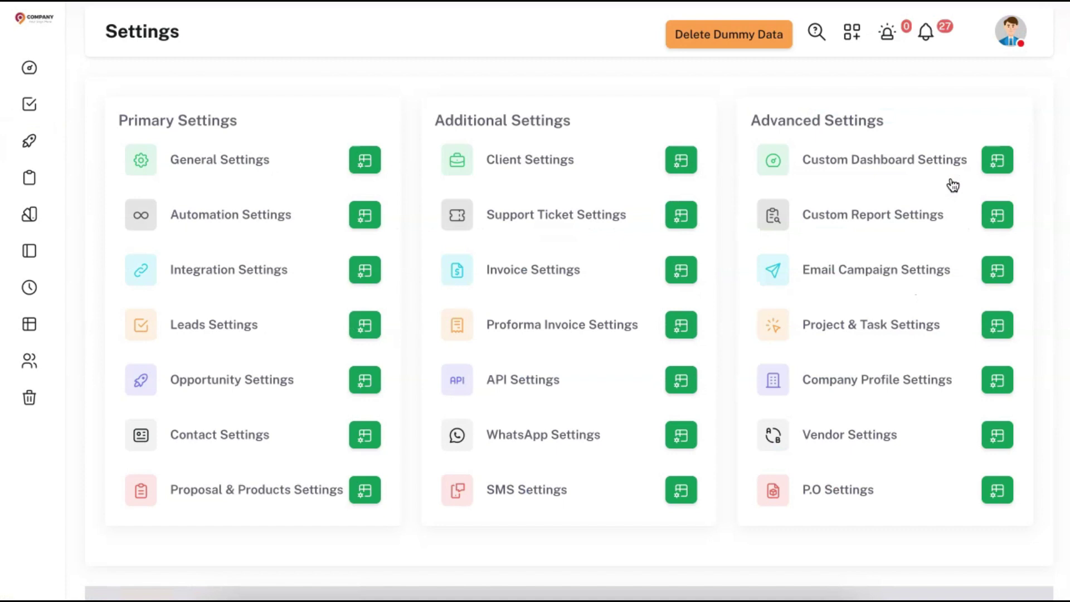
left_click(365, 270)
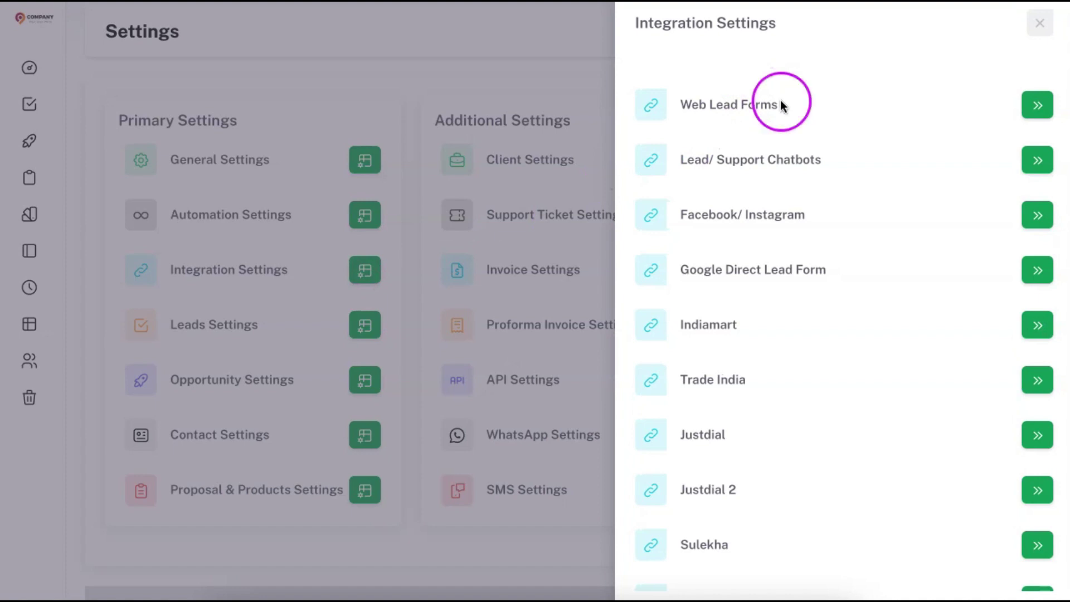
left_click(1037, 105)
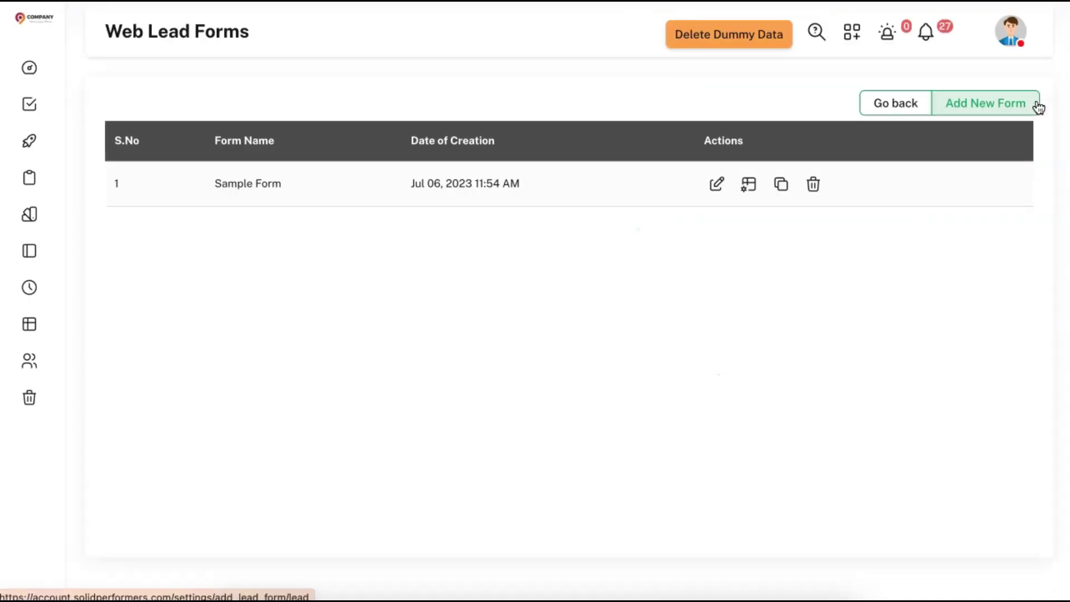
left_click(767, 103)
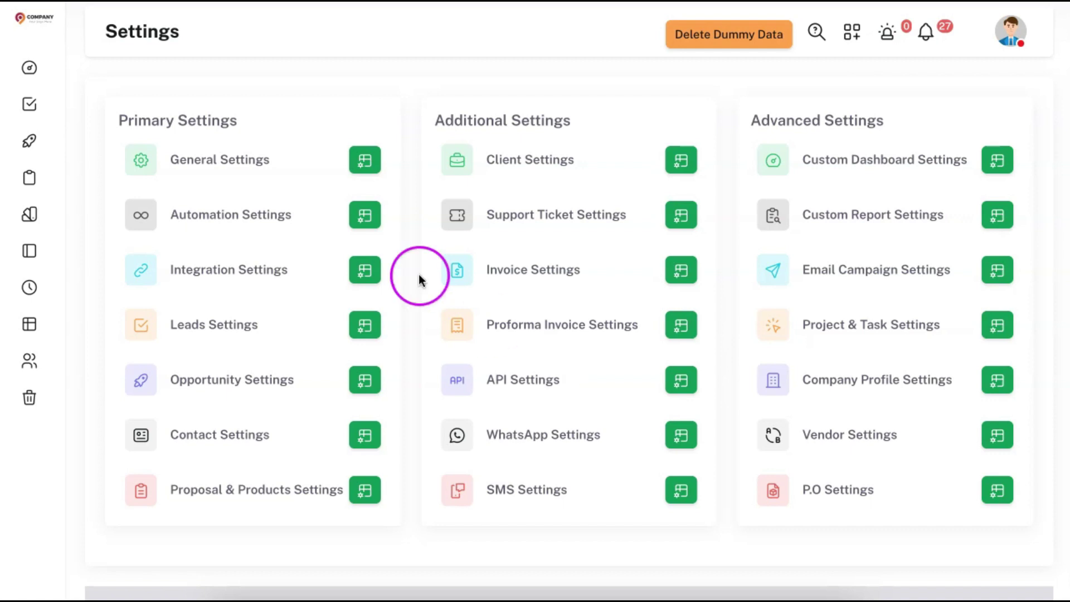
- Open Email Automation from the Automation Settings and start a new trigger with Lead as its module
left_click(367, 217)
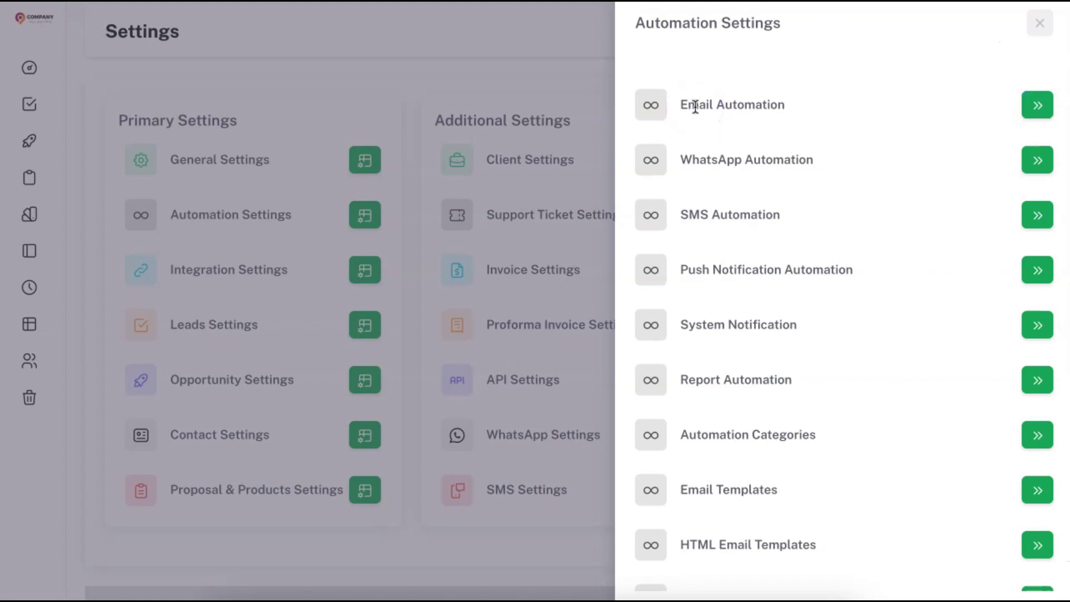
left_click(1038, 105)
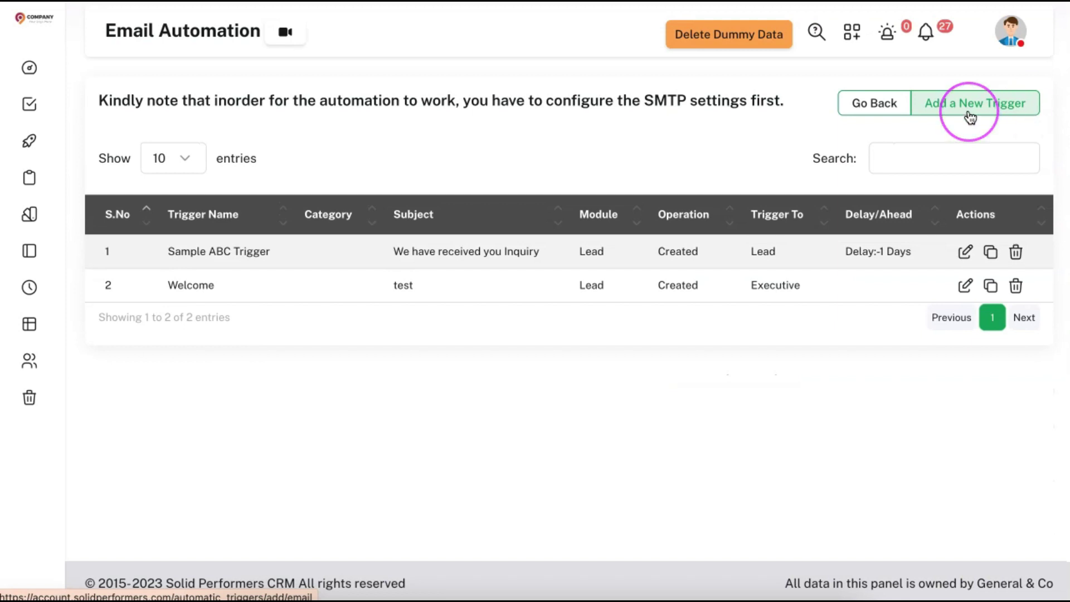
left_click(970, 114)
left_click(190, 161)
left_click(362, 226)
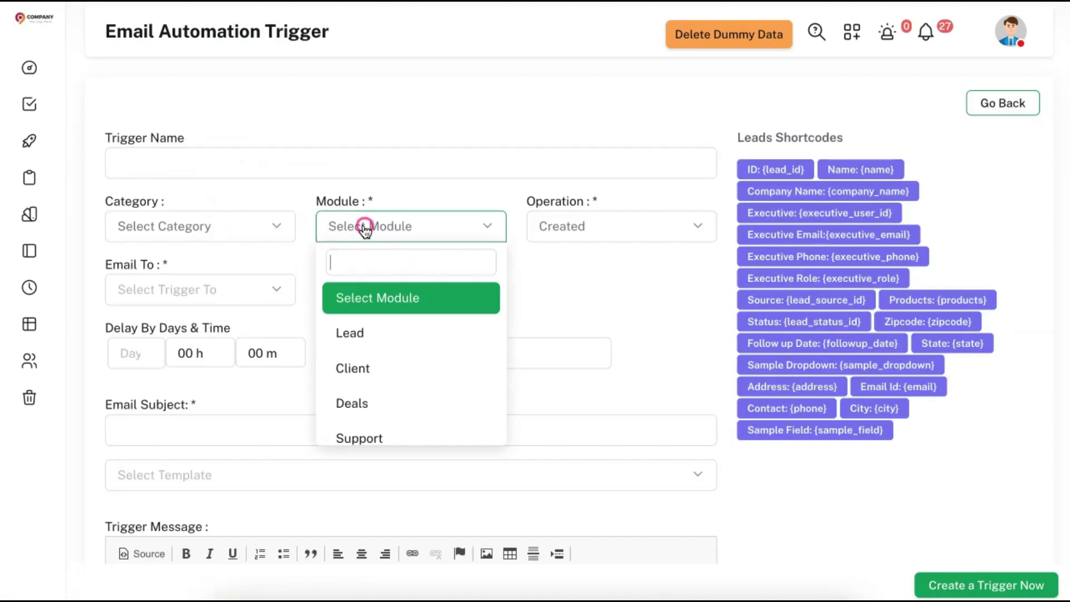
left_click(371, 334)
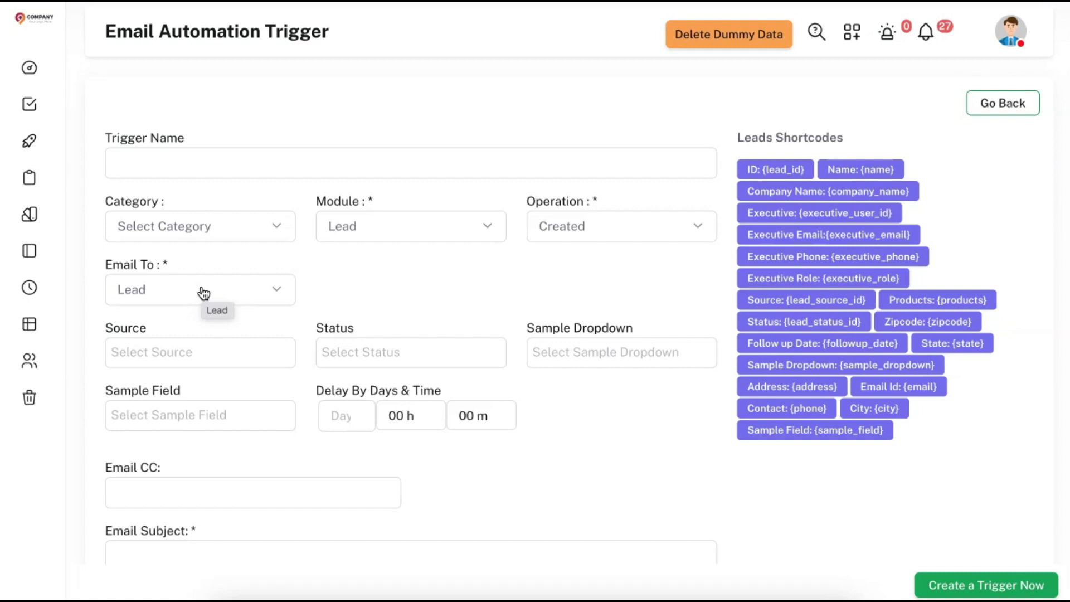
- Examine the email trigger form's source and status conditions, delay, subject, template and message fields, and the lead shortcodes
scroll(186, 353, "down", 3)
left_click(156, 359)
scroll(278, 345, "down", 2)
left_click(214, 417)
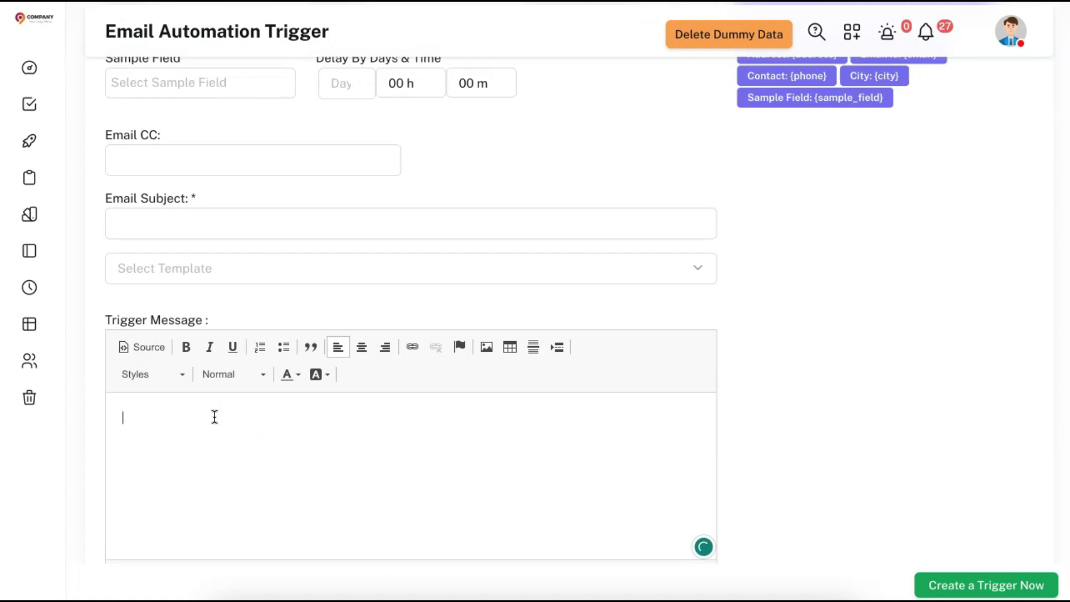
scroll(232, 413, "up", 5)
left_click(871, 192)
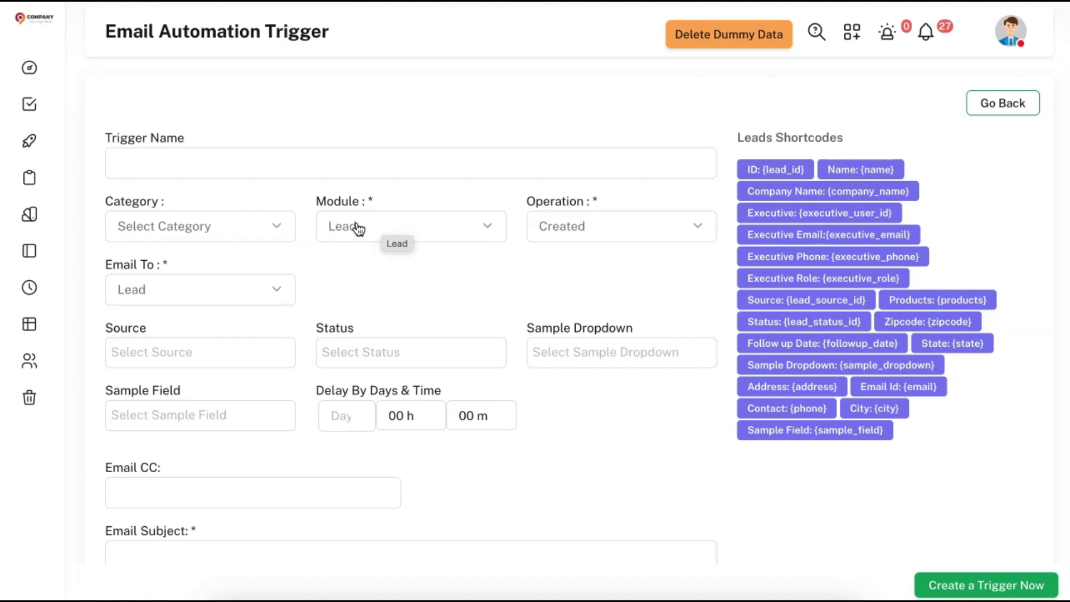
- Name the email trigger Follow-up 1 and set its delay to 1 day
left_click(217, 166)
type("Follow-up 1")
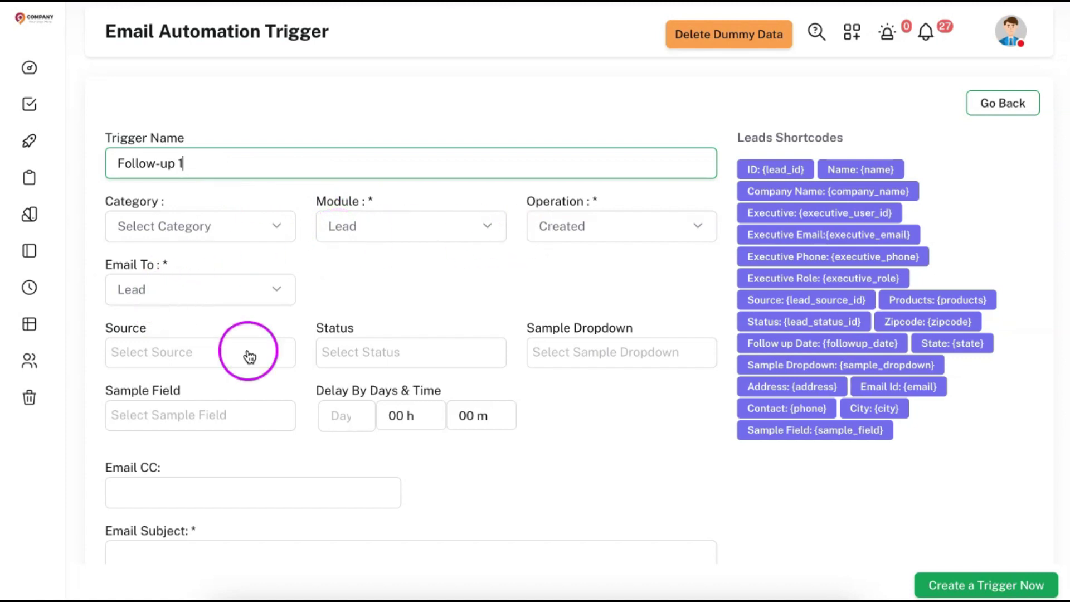
left_click(341, 412)
type("1")
left_click(510, 470)
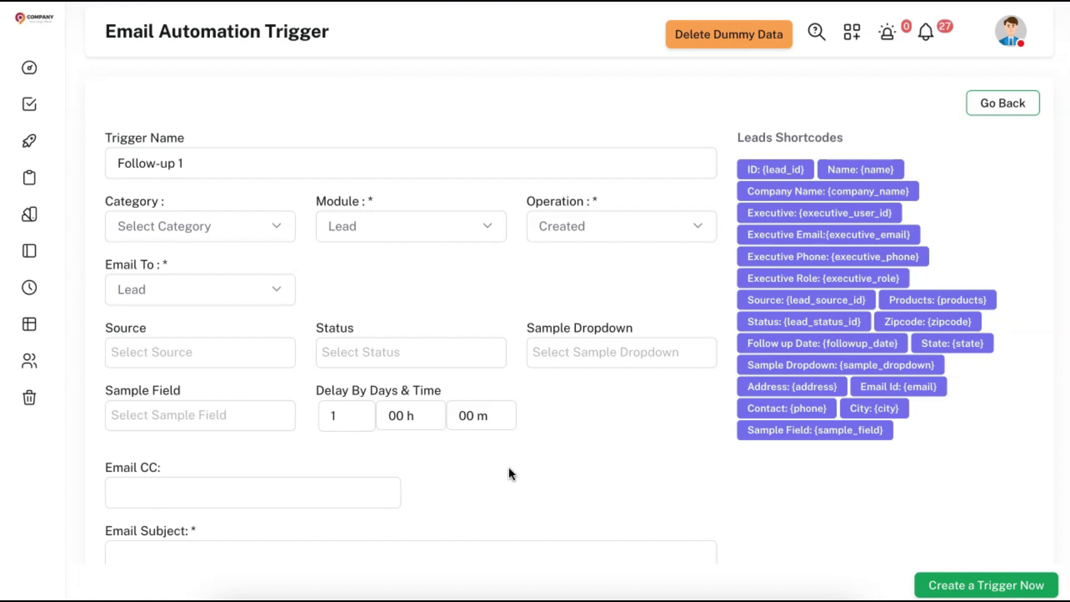
- Change the follow-up trigger's delay to 2 days
scroll(510, 457, "down", 5)
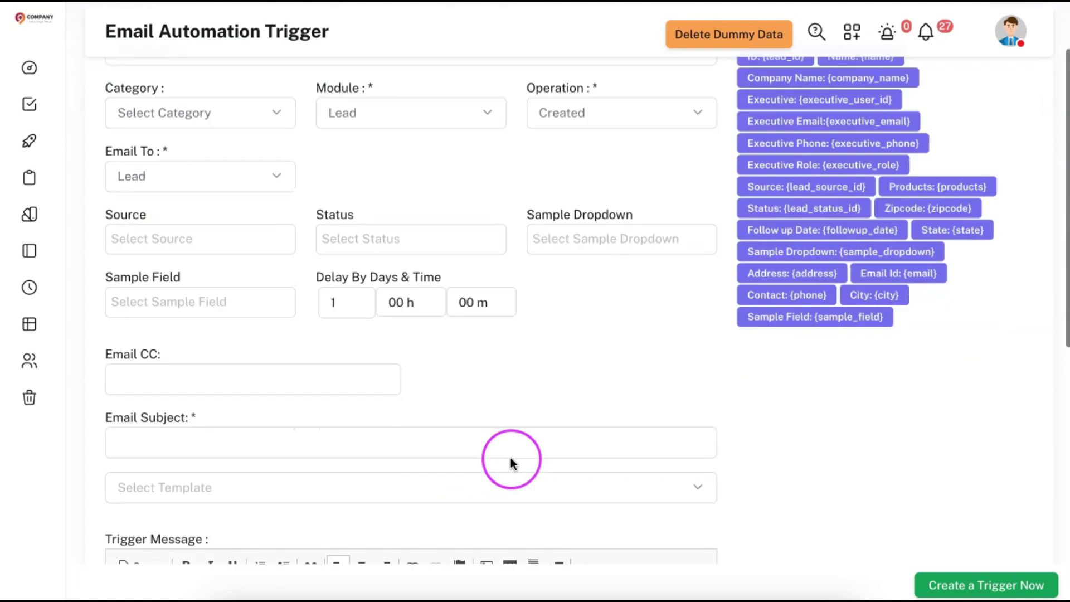
scroll(511, 461, "up", 3)
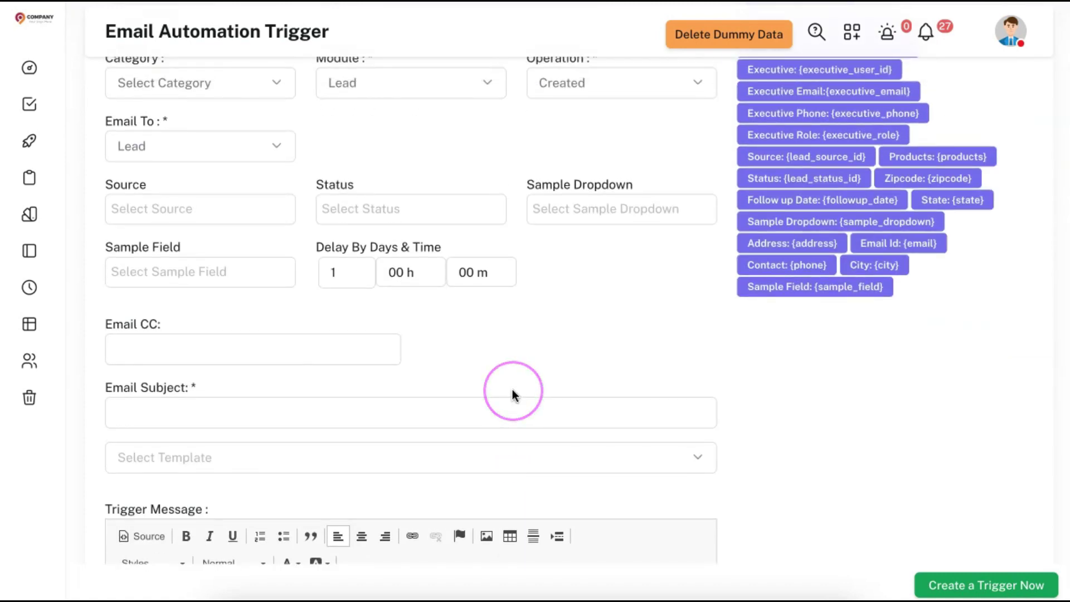
left_click_drag(341, 272, 321, 272)
type("2")
left_click(403, 305)
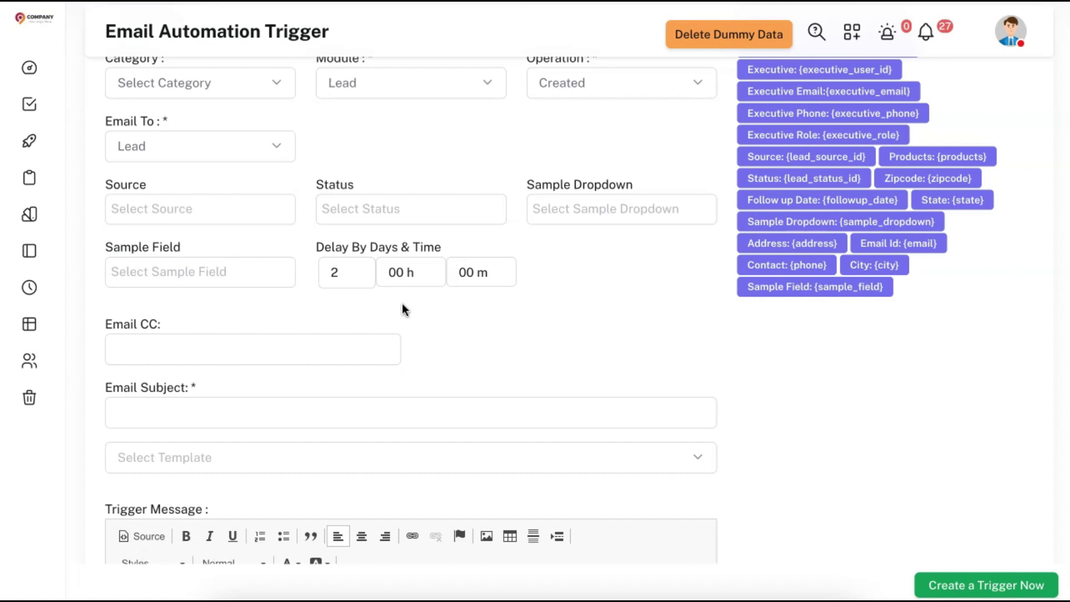
- Rename the trigger as Reminder Alert 1 and set its email recipient to Executive
scroll(402, 303, "up", 1)
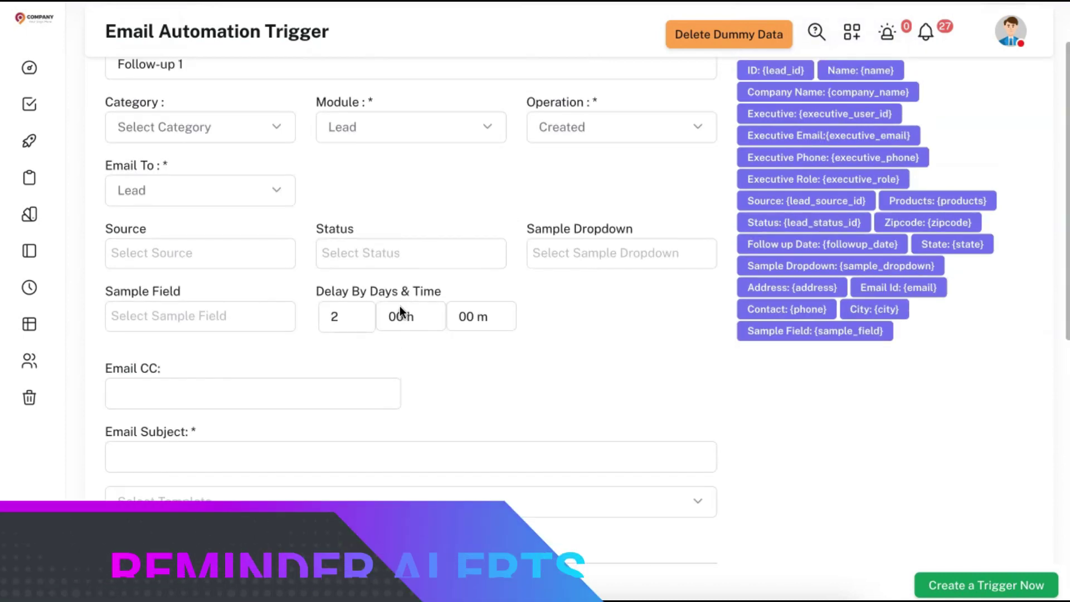
scroll(402, 312, "up", 2)
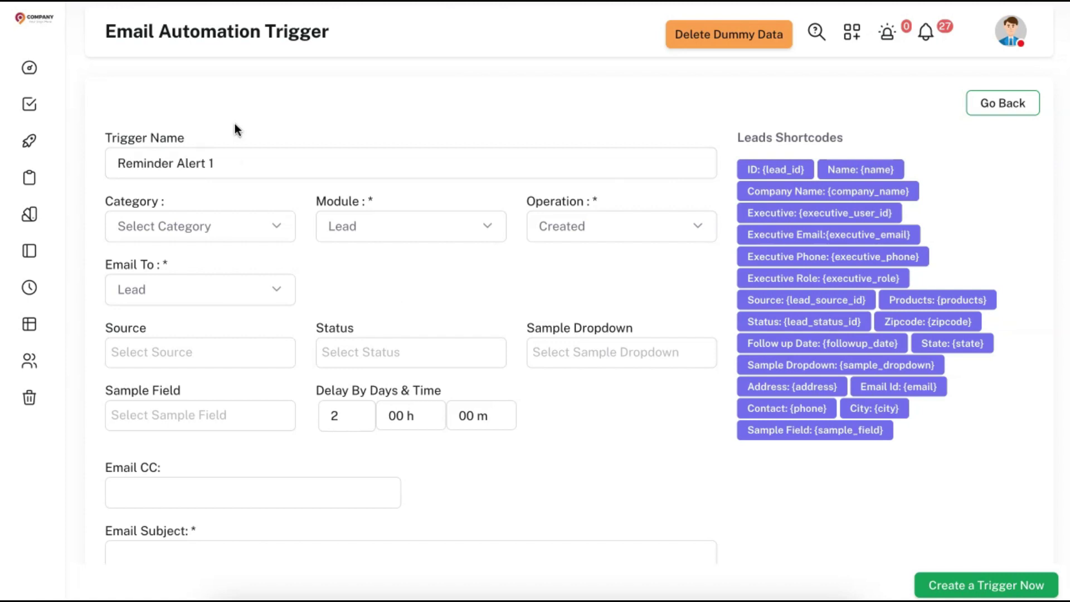
left_click(204, 157)
left_click(251, 290)
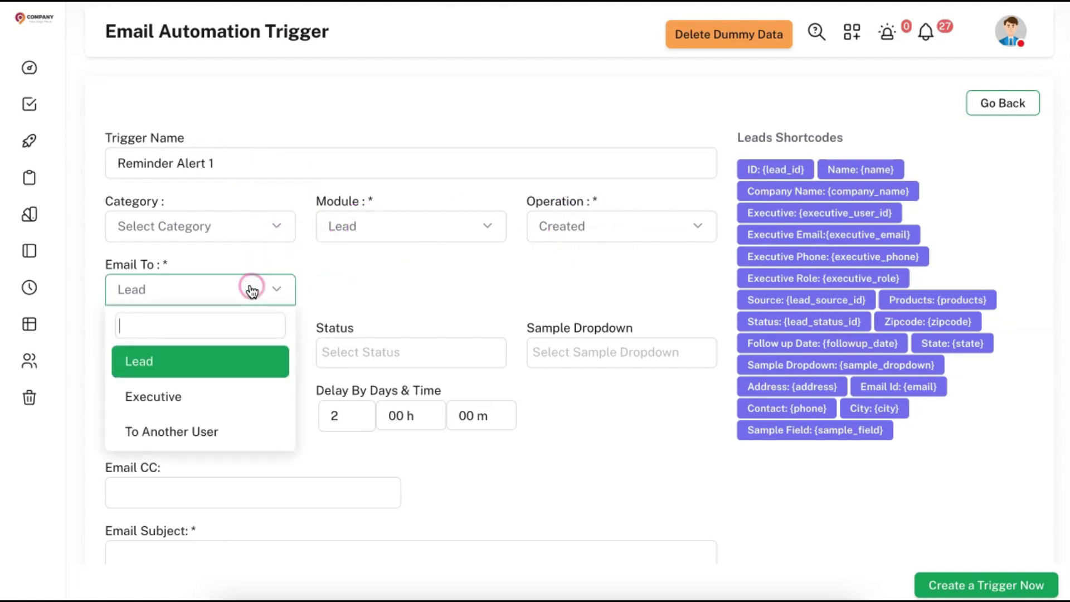
left_click(206, 405)
- Set the reminder trigger's delay to 0 days
scroll(292, 315, "down", 4)
left_click_drag(341, 201, 316, 203)
type("0")
left_click(424, 232)
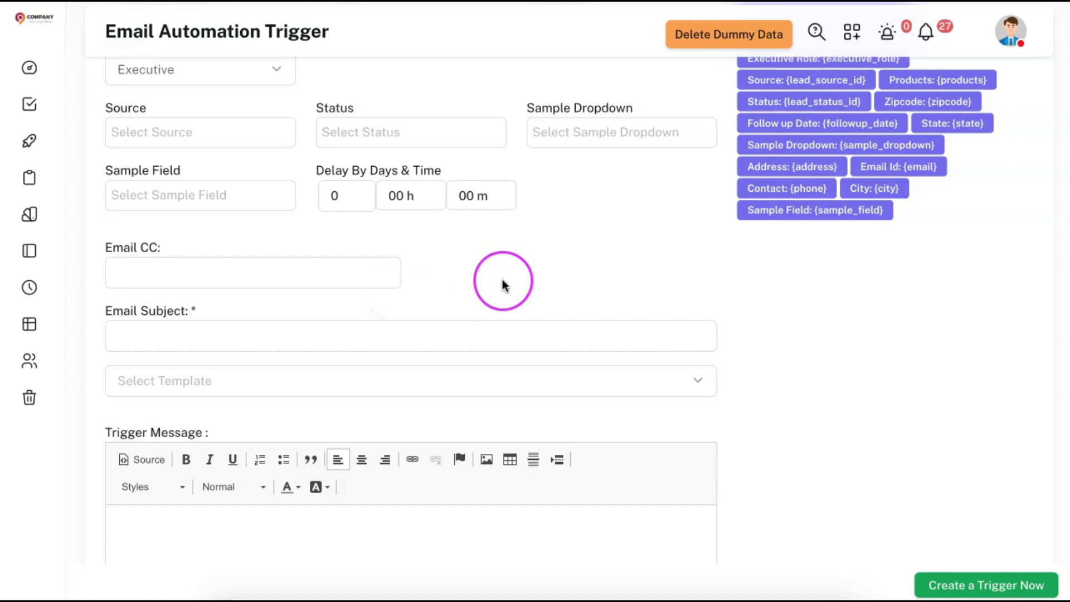
- Examine the operations that can fire the reminder trigger, leaving the choice unchanged
scroll(502, 282, "up", 4)
left_click(564, 234)
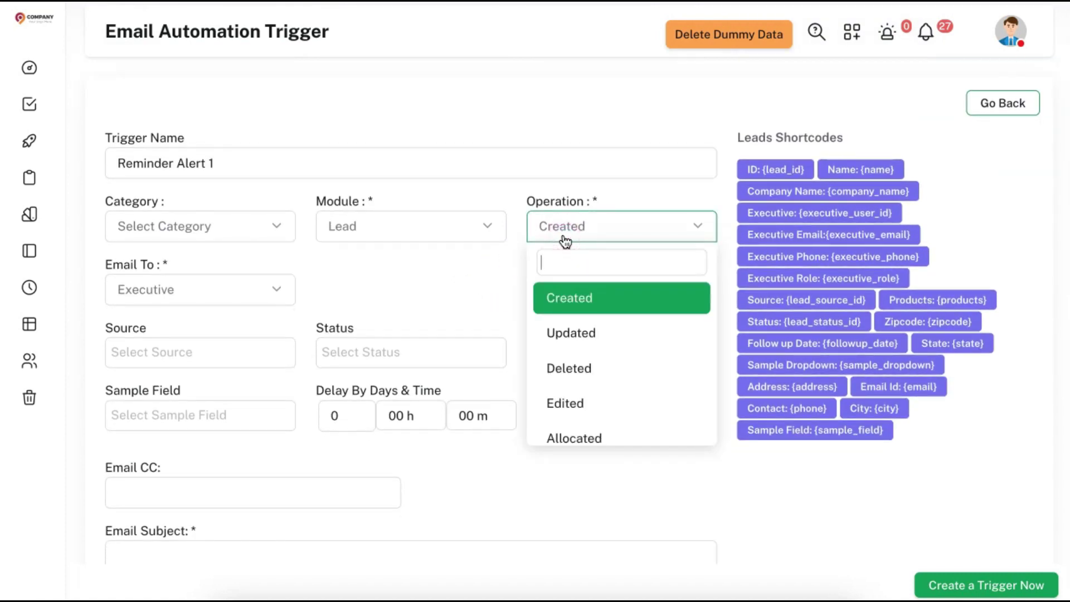
scroll(563, 331, "down", 1)
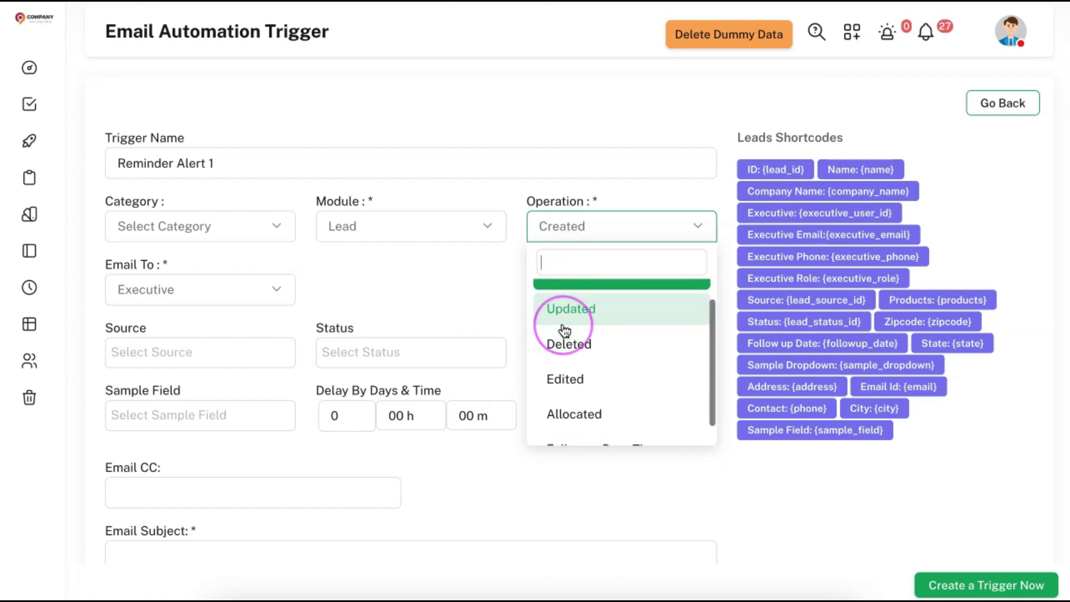
scroll(564, 332, "up", 1)
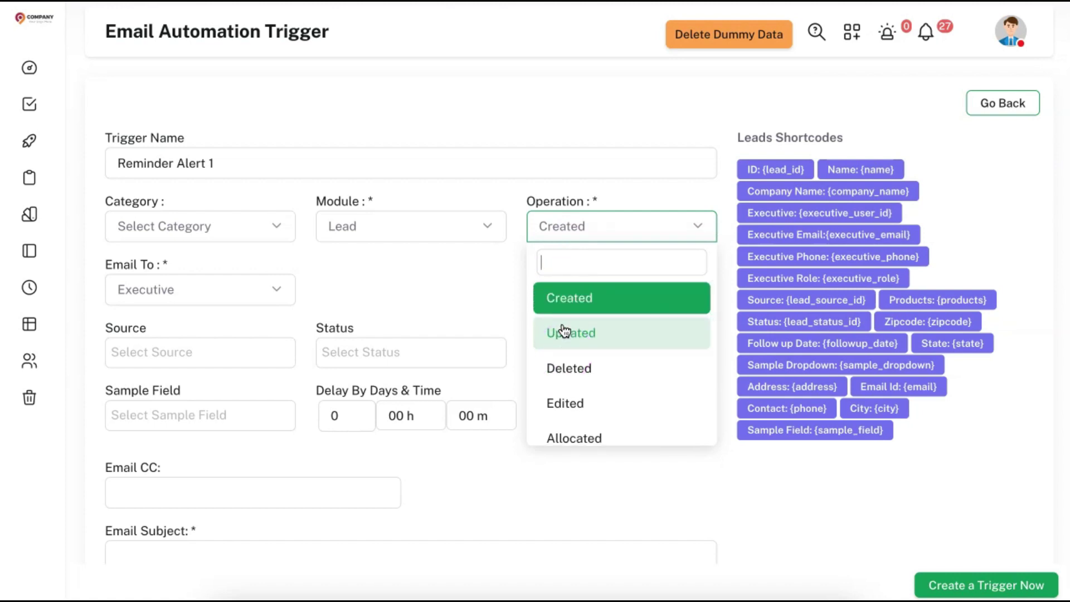
scroll(570, 334, "down", 2)
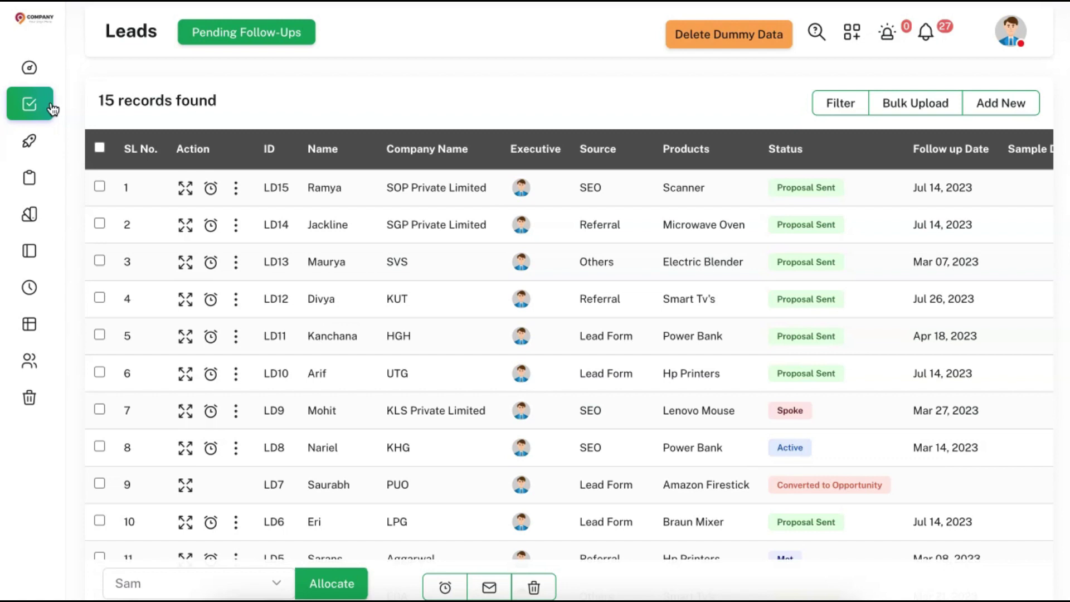
- Open the filters of the Leads list and view the choices for the custom Sample Field
left_click(829, 115)
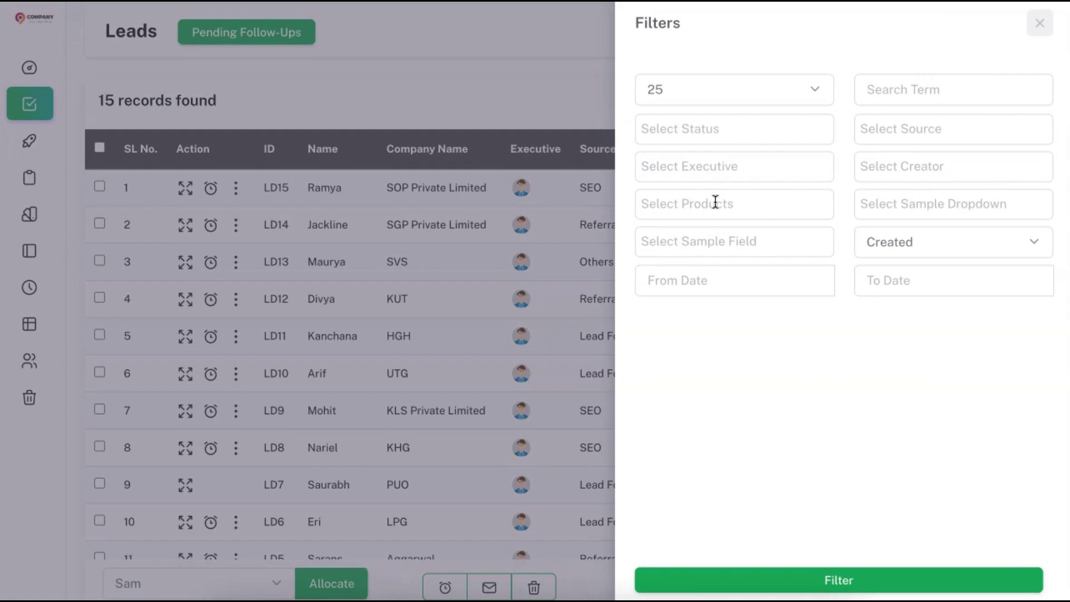
left_click(712, 239)
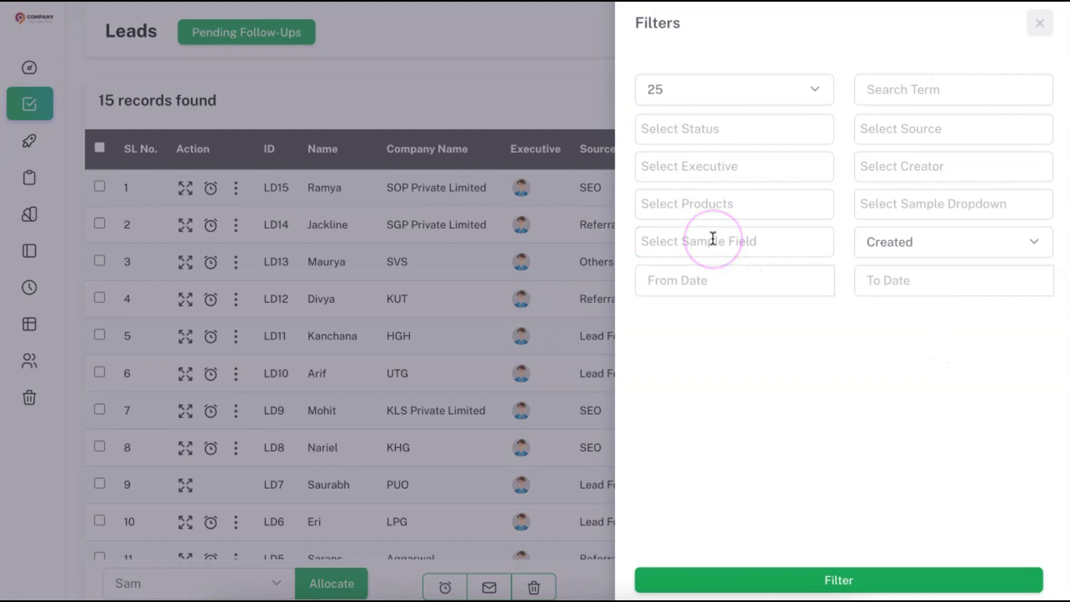
left_click(713, 240)
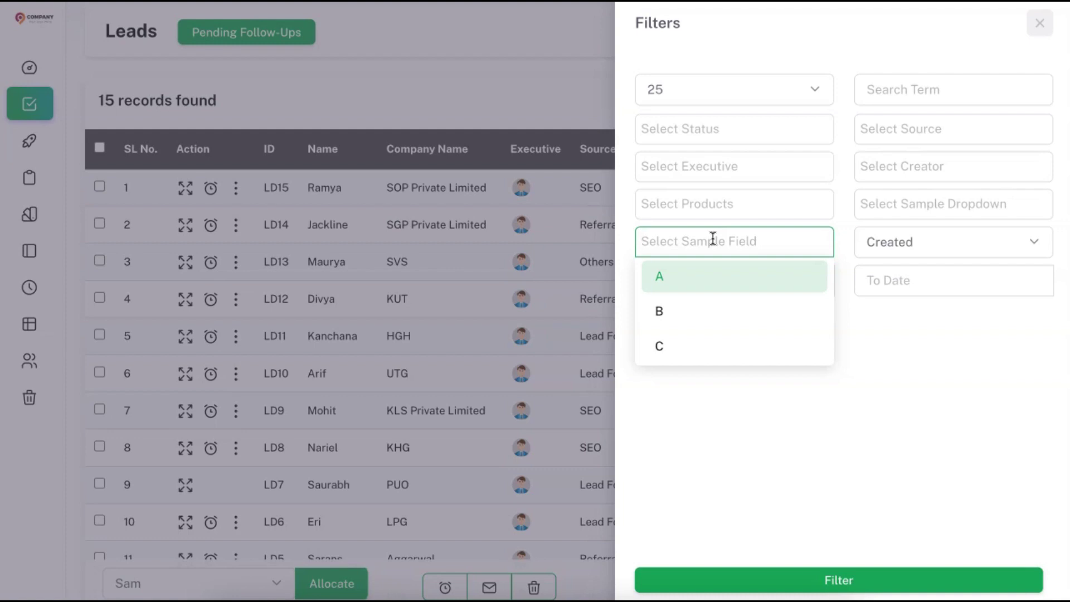
- Choose Active, Proposal Sent and Met as the lead statuses to filter by
left_click(776, 127)
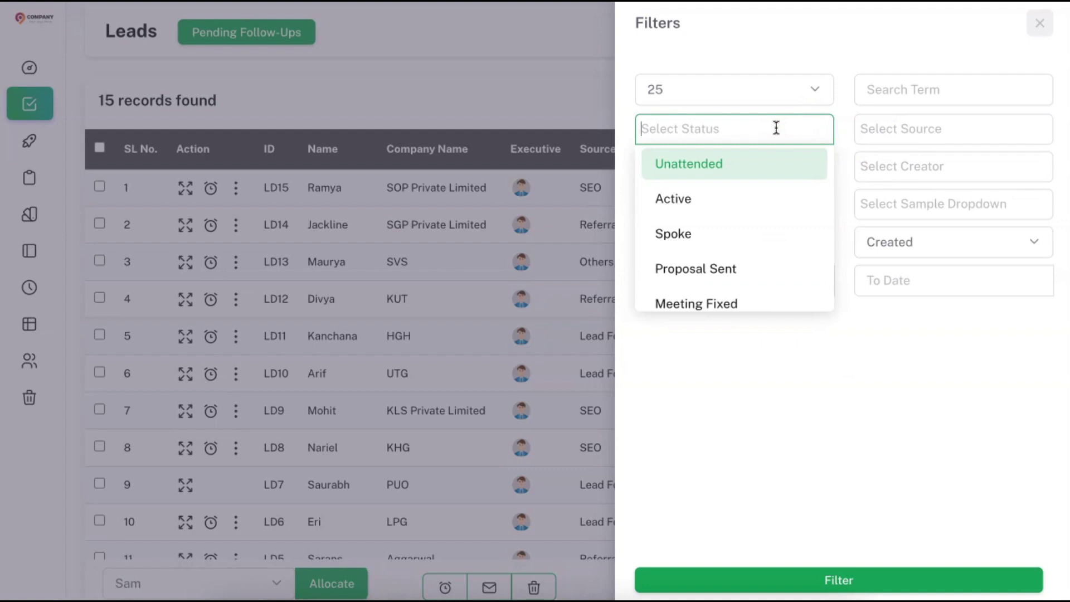
left_click(734, 199)
left_click(755, 134)
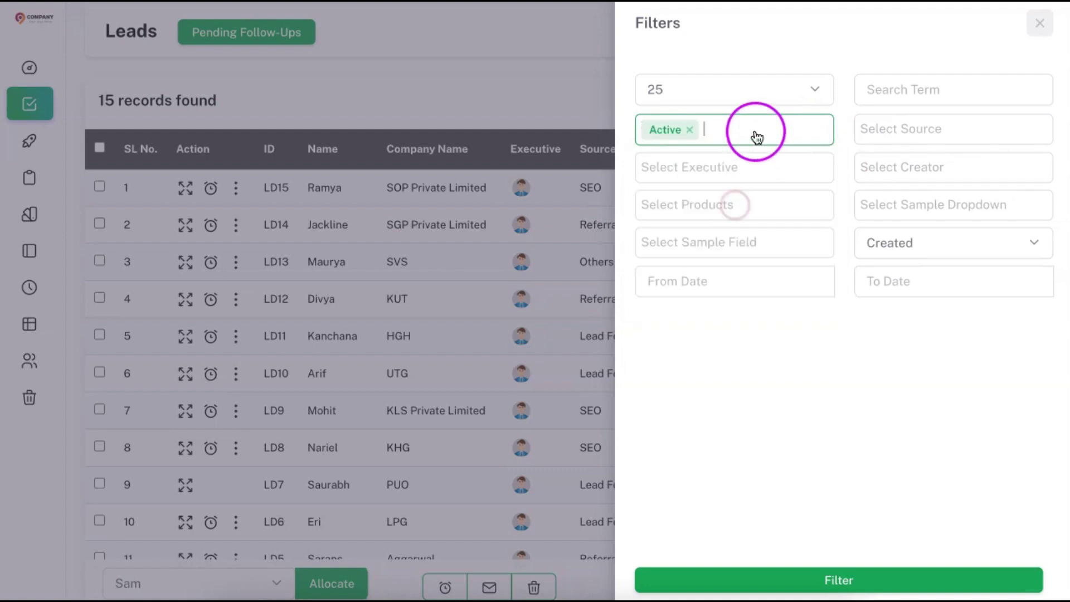
left_click(736, 265)
left_click(804, 134)
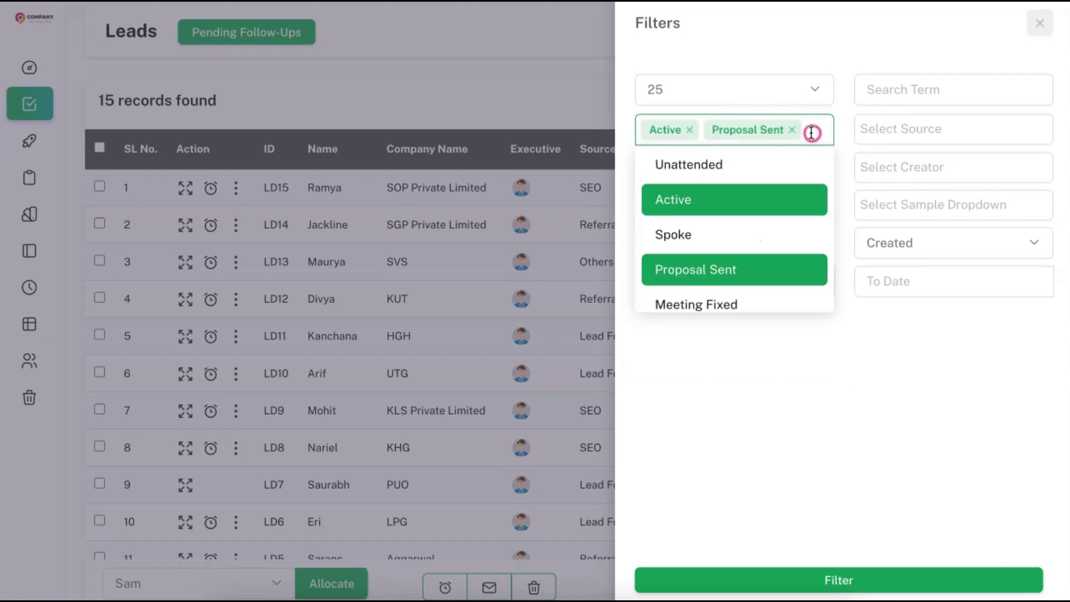
scroll(778, 226, "down", 2)
left_click(709, 226)
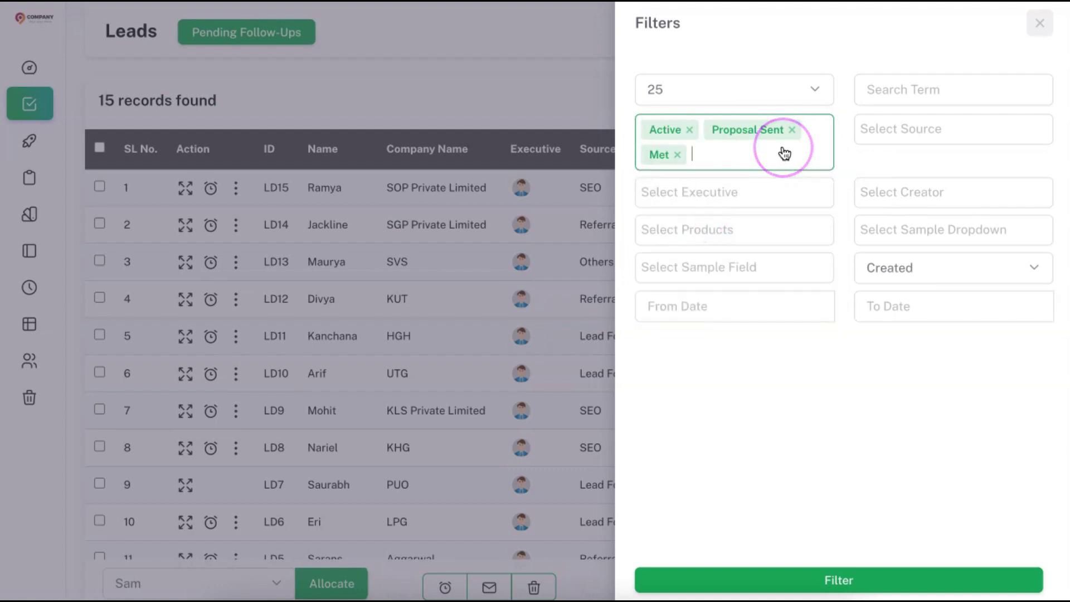
- Add Sample Field values B and A to the lead filter, and choose a date range starting 01-08-2023
left_click(712, 267)
left_click(712, 337)
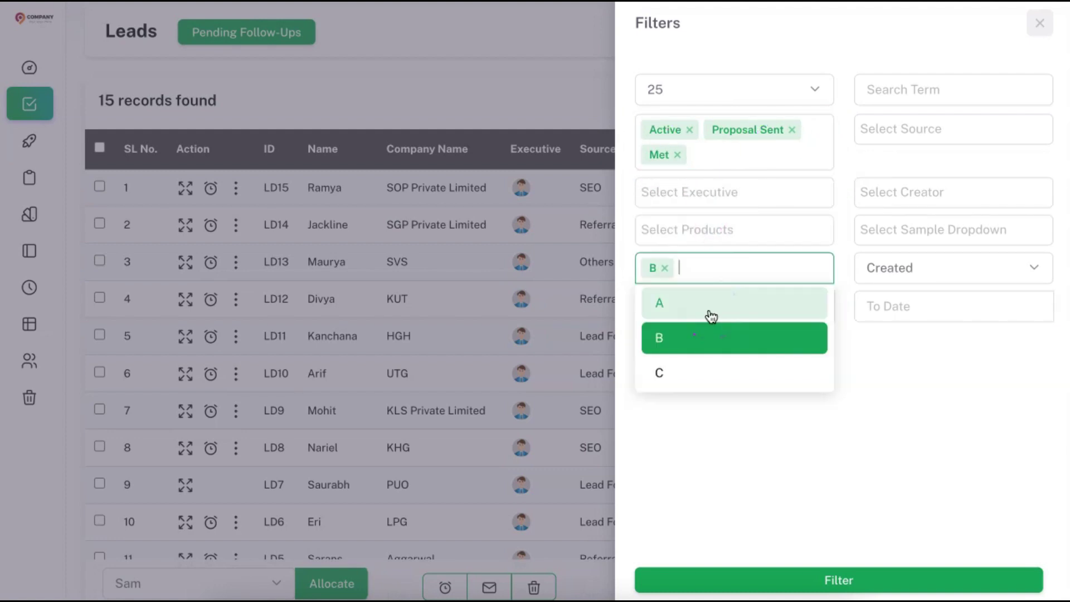
left_click(711, 313)
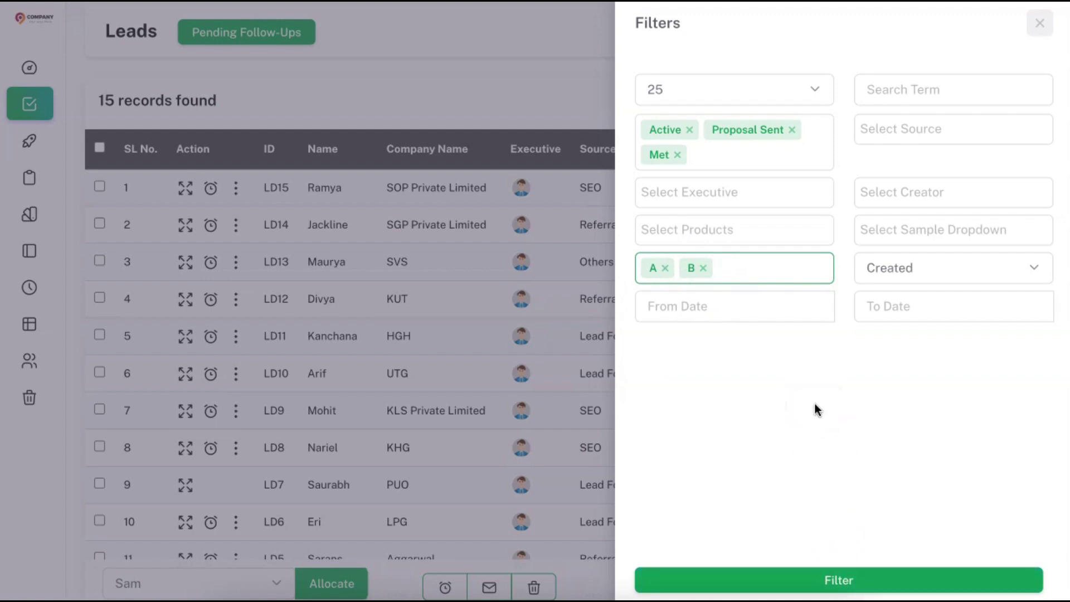
left_click(784, 312)
left_click(717, 417)
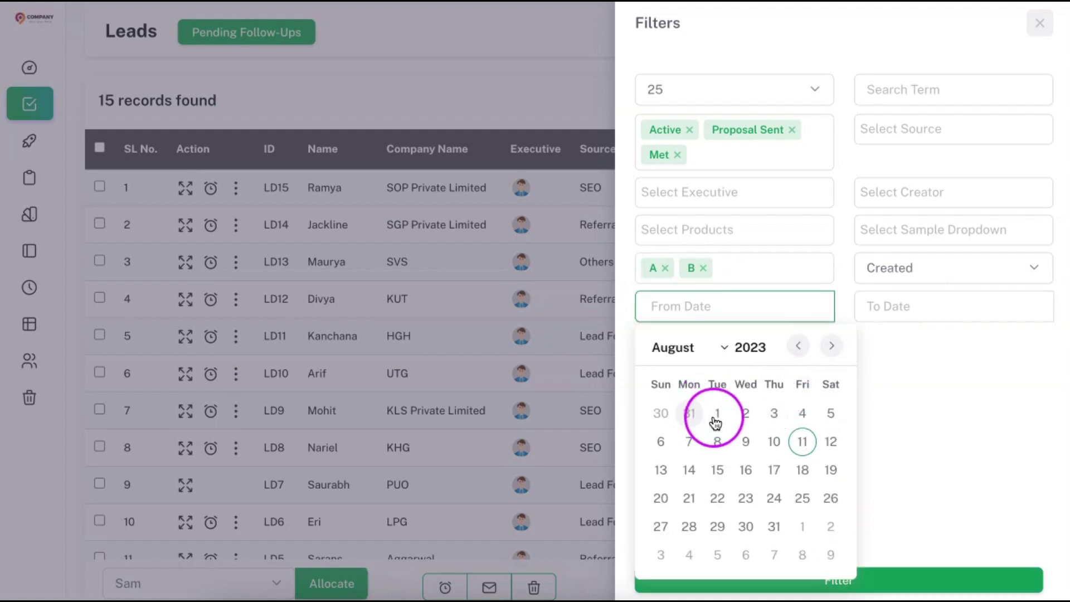
left_click(955, 314)
left_click(972, 527)
- Review the date types available for the lead filter and close the filters without applying them
left_click(952, 286)
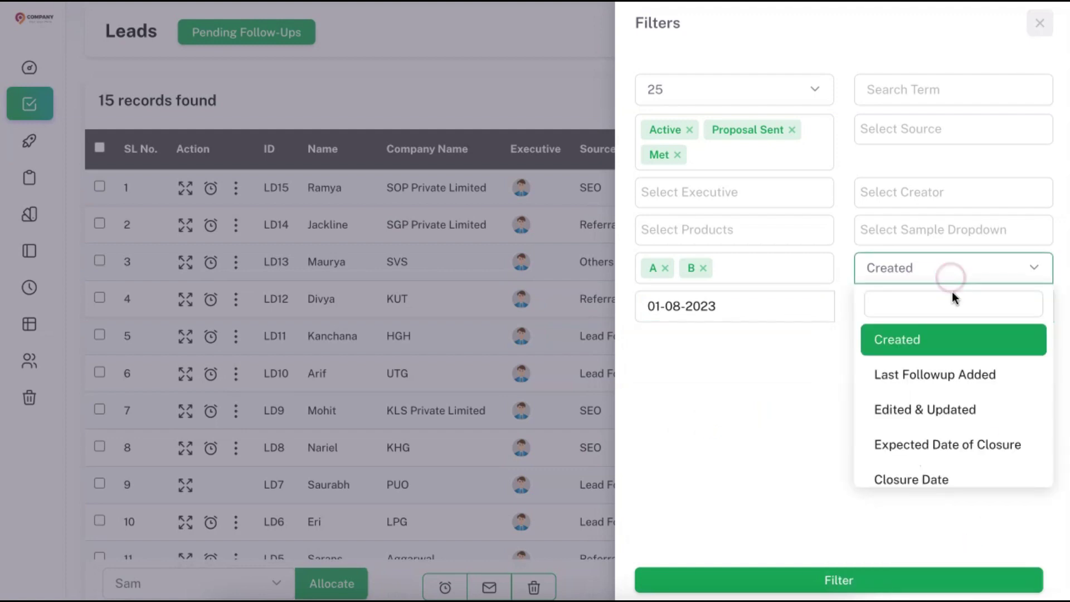
left_click(941, 481)
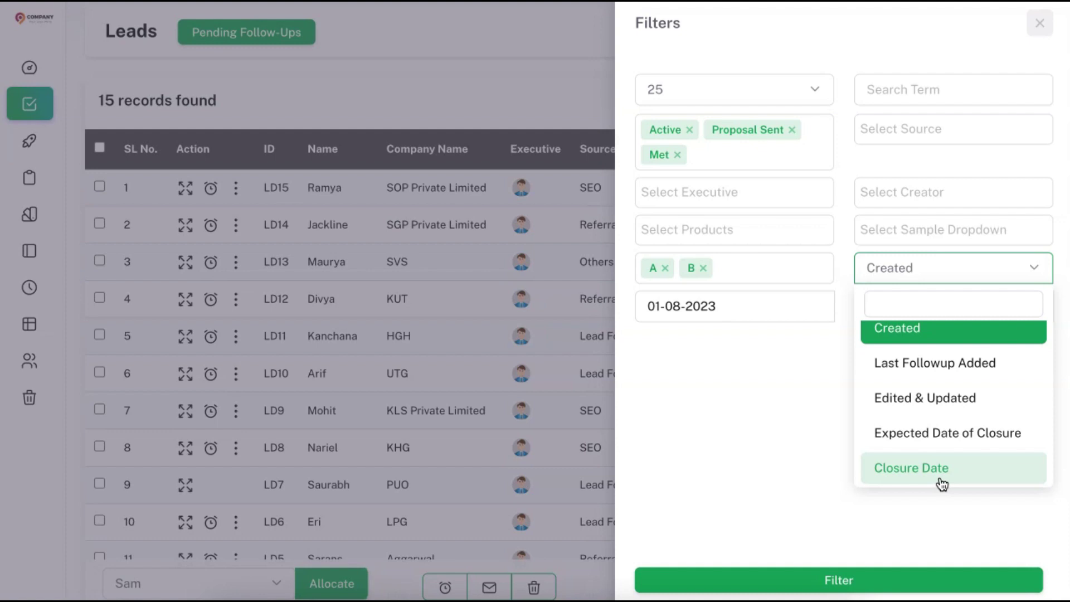
left_click(573, 251)
- Open the bulk lead upload form and examine its sample format download, Excel file selection and duplicate import option
left_click(915, 103)
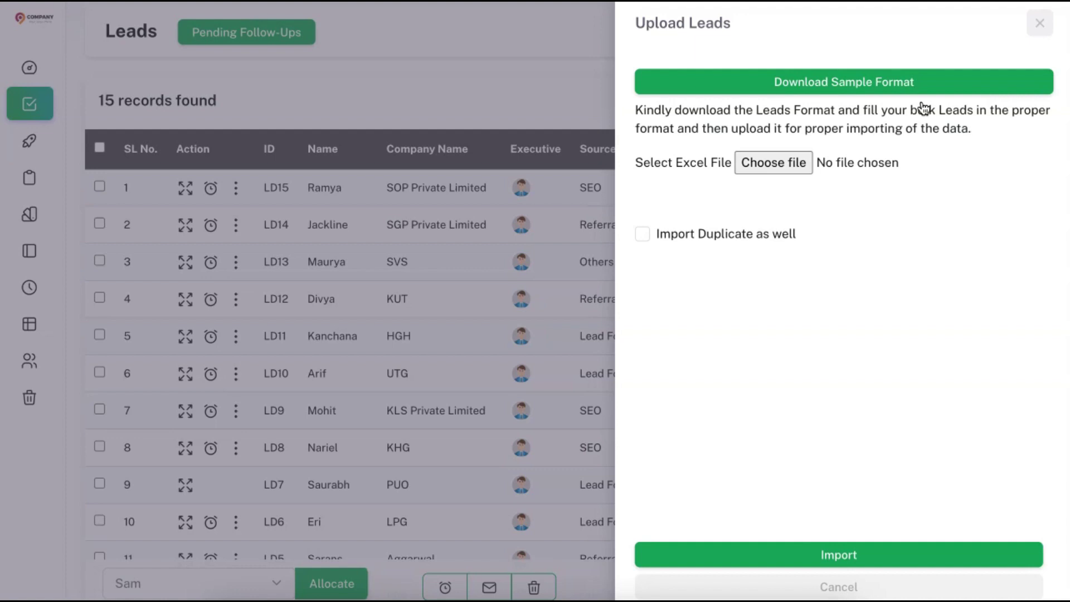
left_click(885, 94)
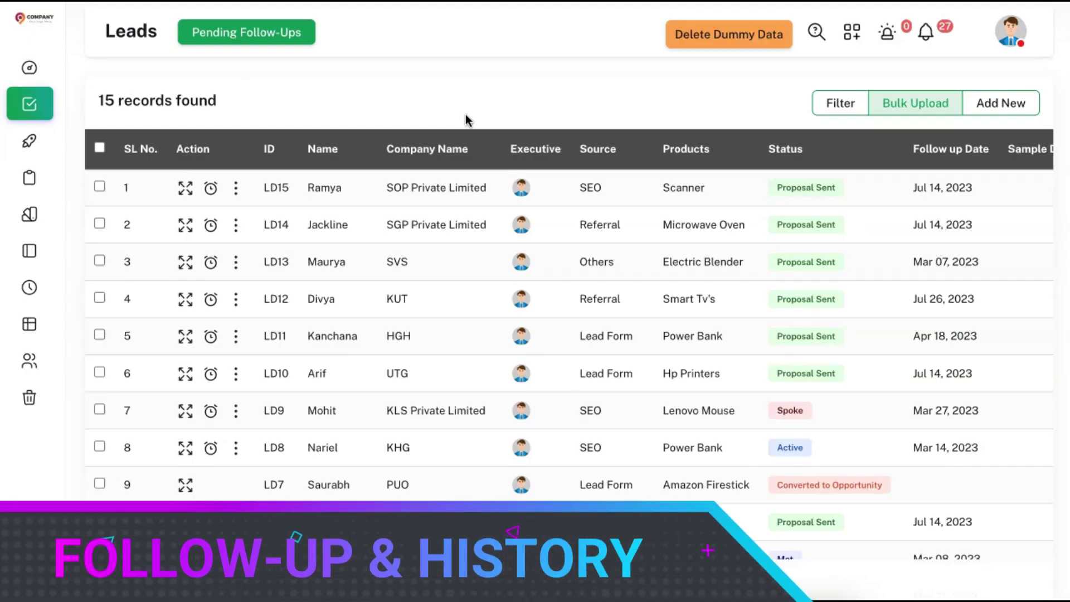
- Start a new follow-up update for the SGP Private Limited lead and schedule it for 16-08-2023 at 11:00 AM
left_click(467, 120)
left_click(332, 186)
left_click(211, 226)
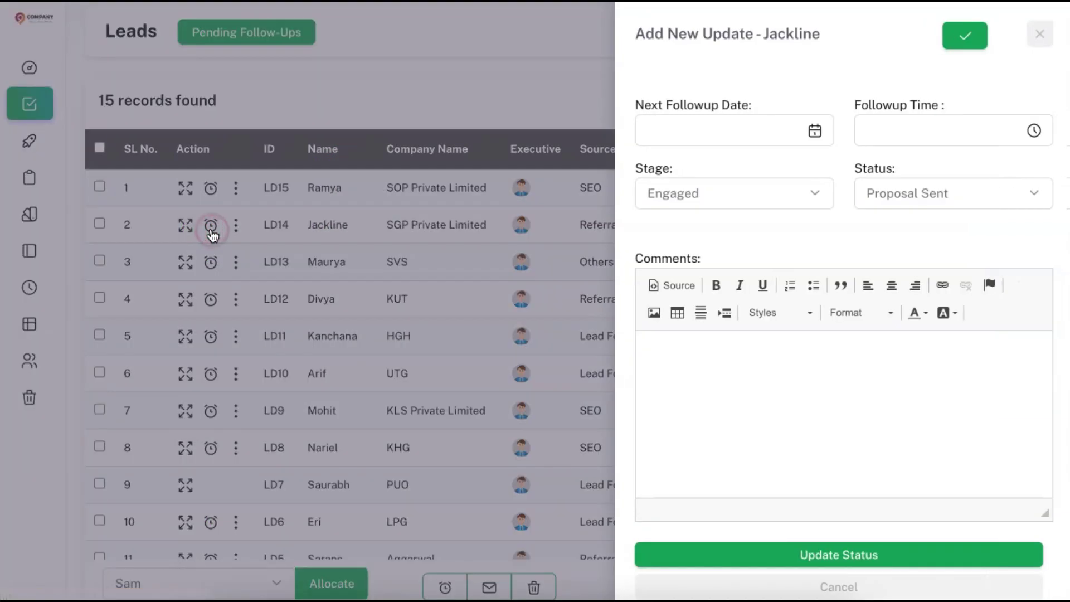
left_click(756, 144)
left_click(744, 294)
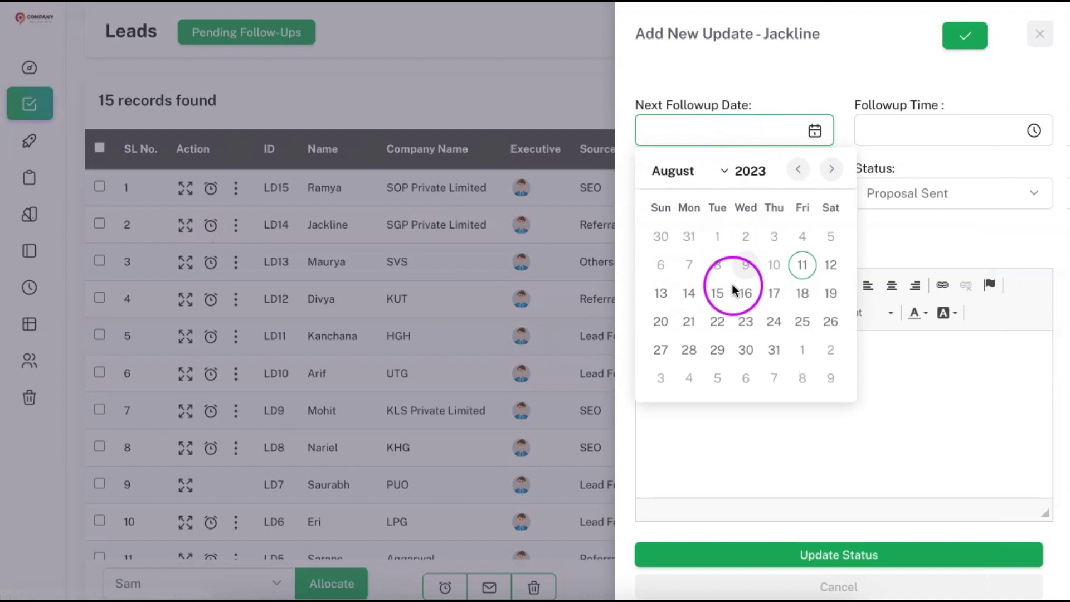
left_click(874, 141)
left_click(902, 179)
left_click(928, 172)
- Set the follow-up's stage to Proposal and keep Proposal Sent as its status
left_click(759, 207)
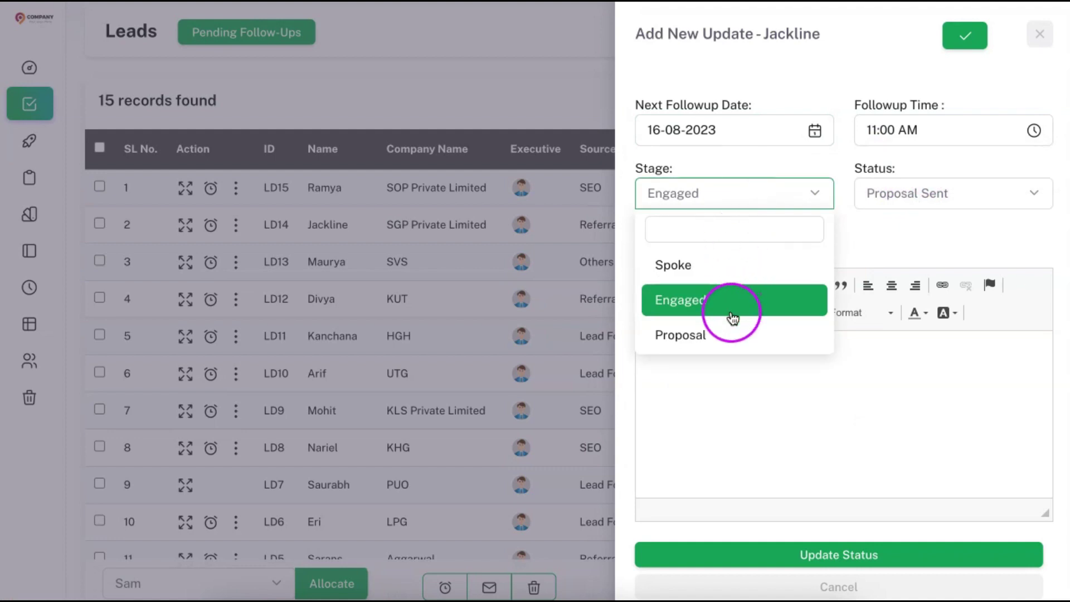
left_click(726, 337)
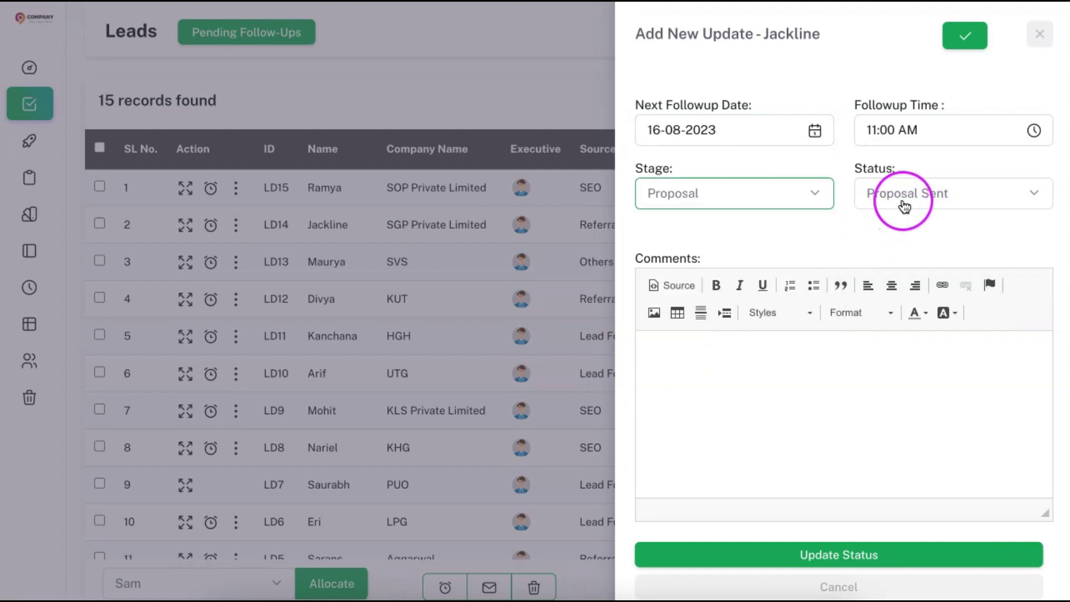
left_click(905, 207)
left_click(904, 204)
- Add the comment "Asked for 5 members quotation recently. Have sent them in mail. have to call next week." and save the update
left_click(707, 378)
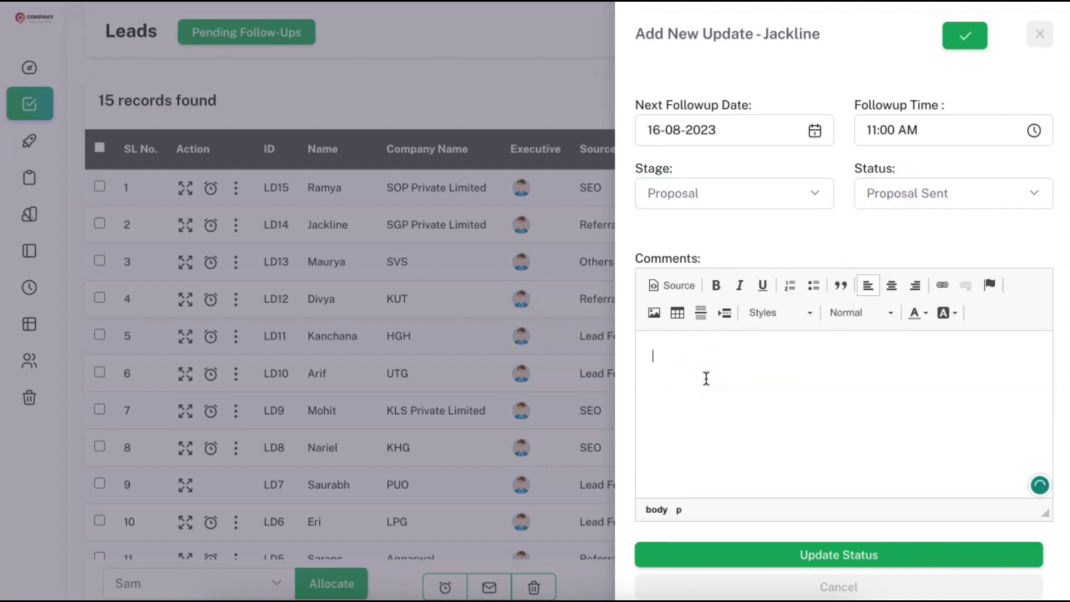
type("Asked for 5 members quotation recently. Have sent them in mail. have to call next week.")
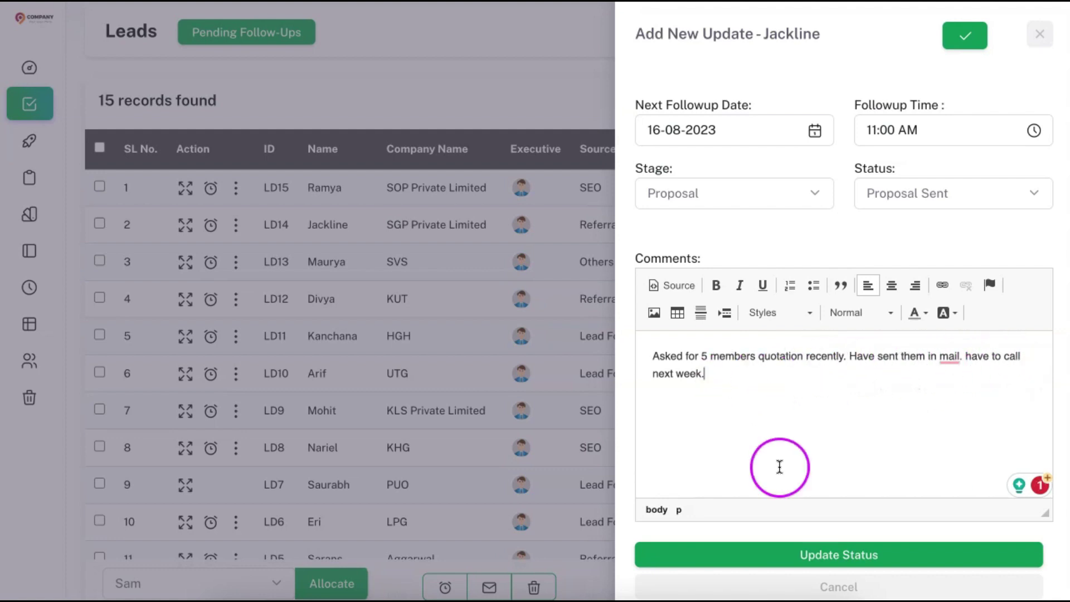
left_click(833, 556)
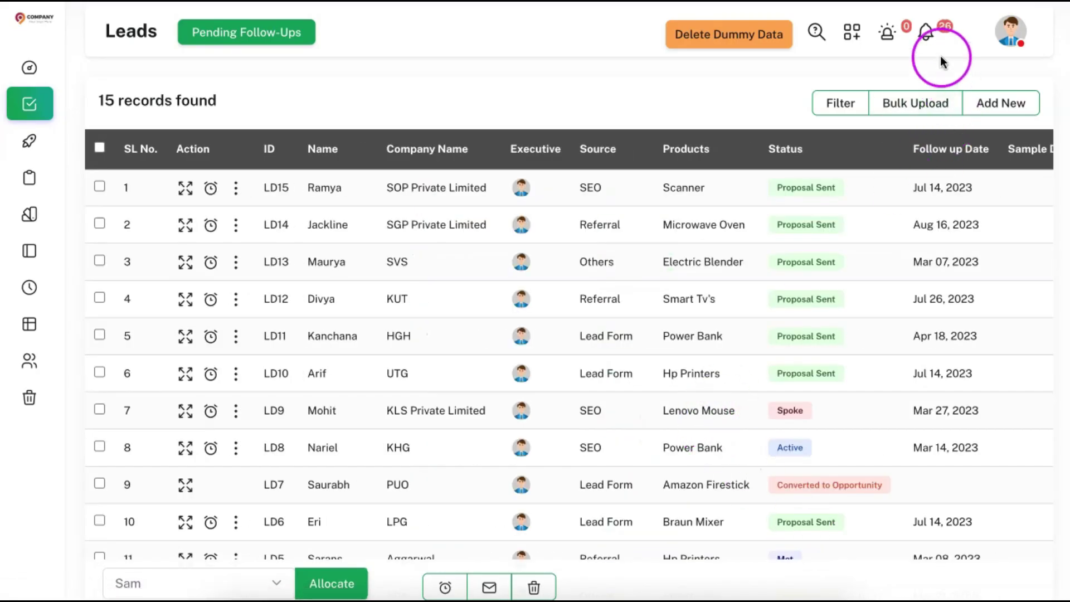
- Check where lead follow-ups are listed in the notifications and locate the Pending Follow-Ups shortcut
left_click(927, 36)
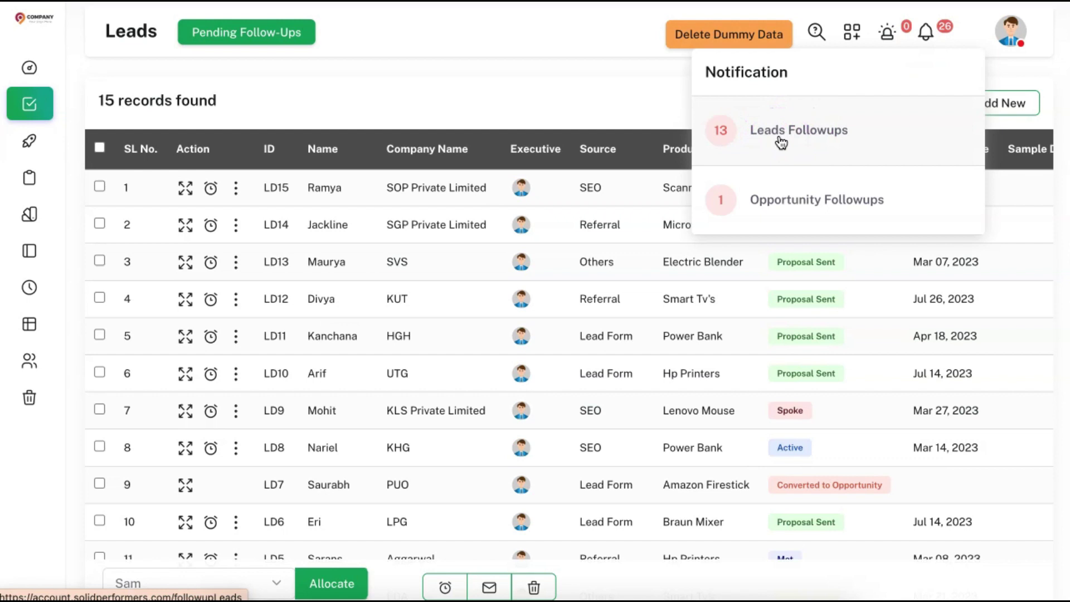
left_click(548, 99)
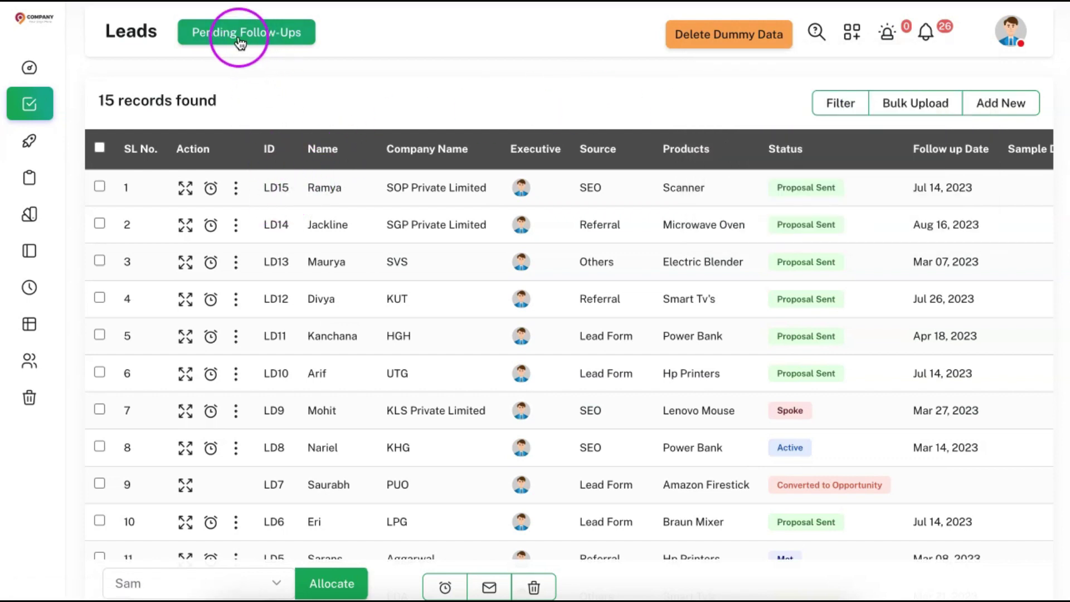
left_click(257, 41)
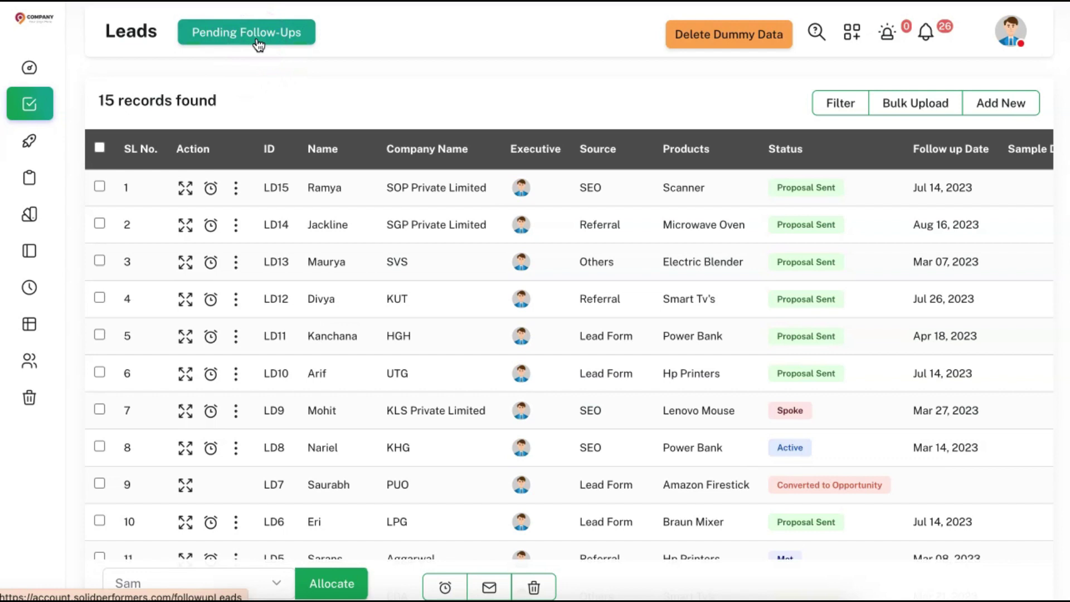
- Examine the SGP Private Limited lead's details and follow-up history from newest to oldest, and close the lead view
left_click(185, 224)
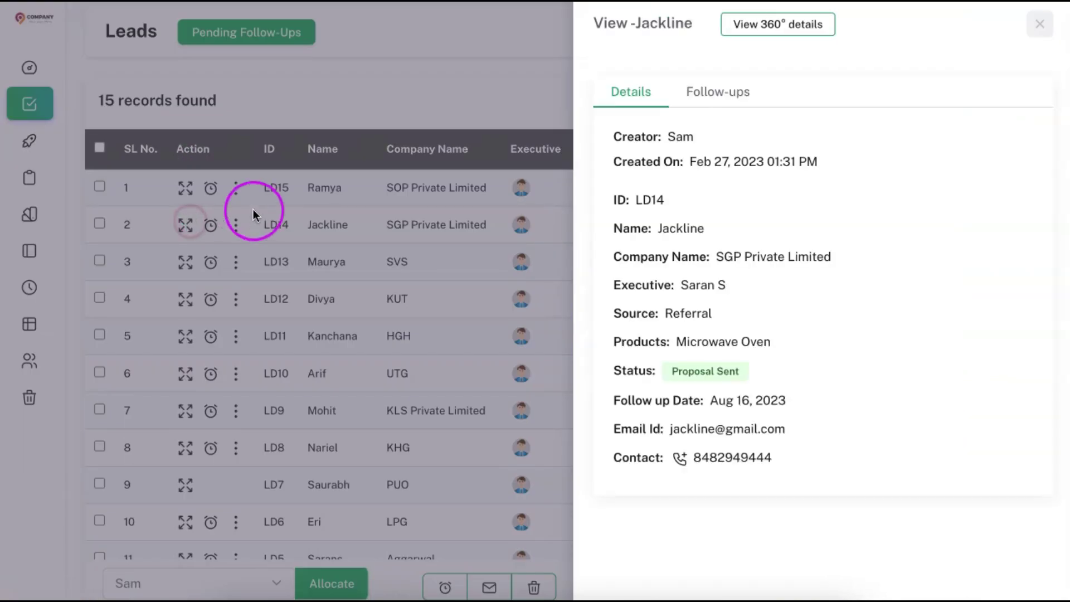
left_click(708, 91)
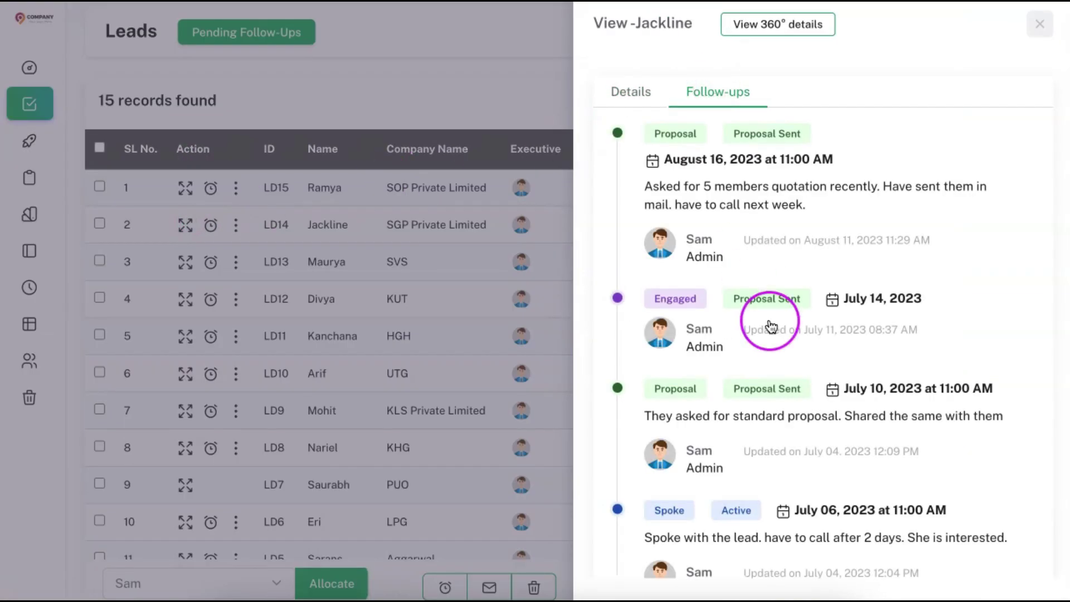
scroll(771, 326, "down", 2)
scroll(771, 326, "up", 2)
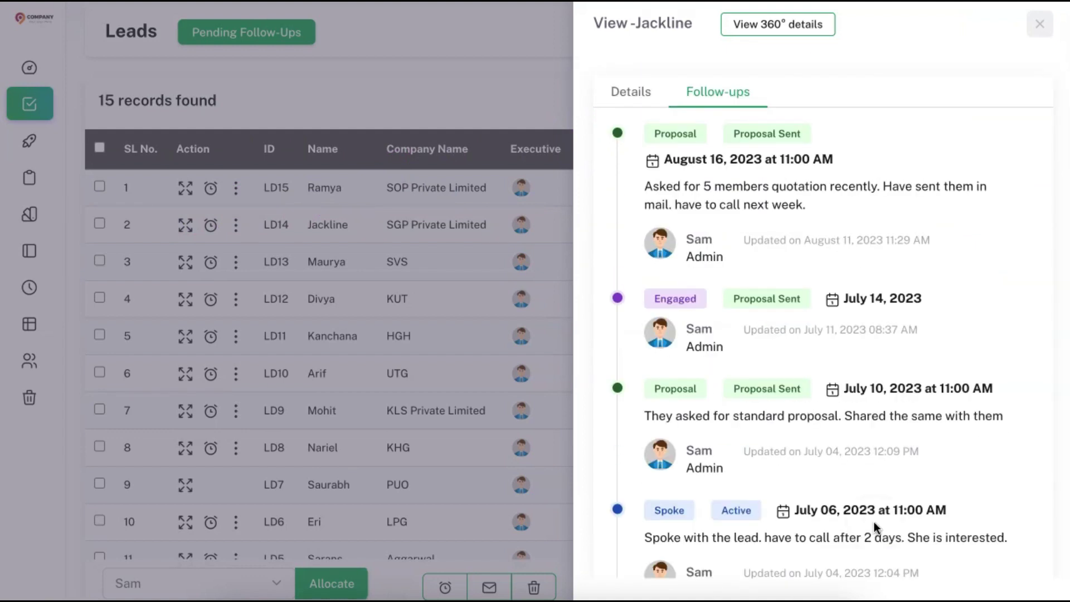
scroll(874, 522, "down", 2)
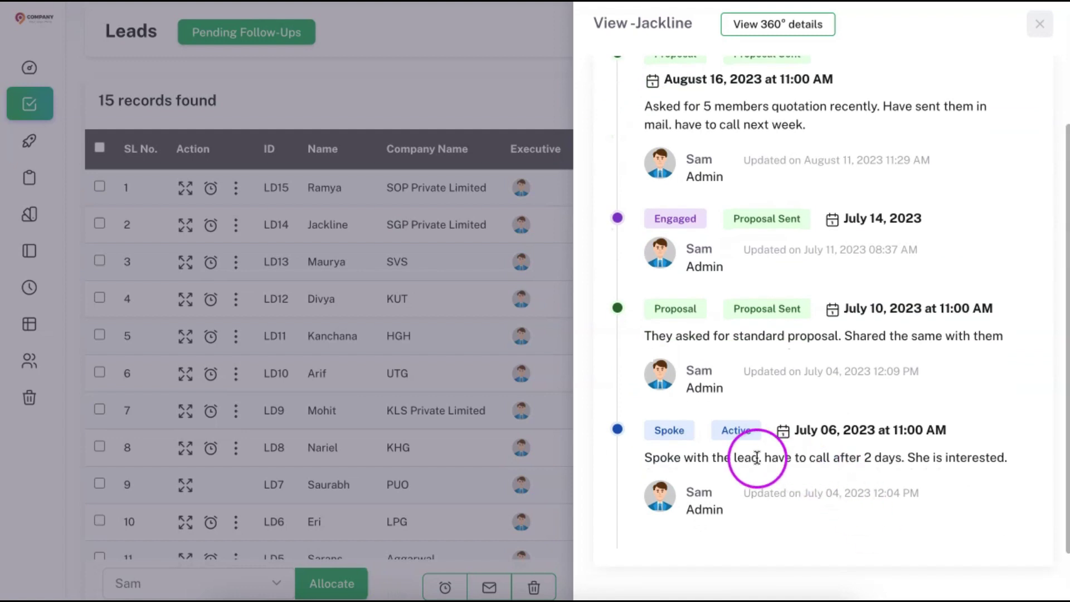
scroll(845, 432, "up", 2)
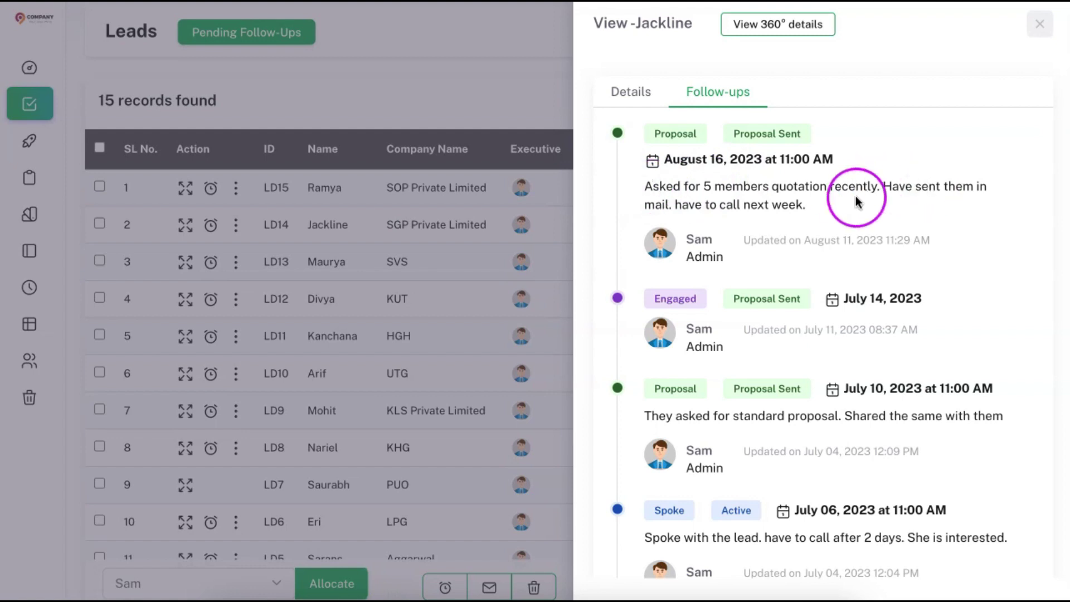
scroll(793, 280, "down", 2)
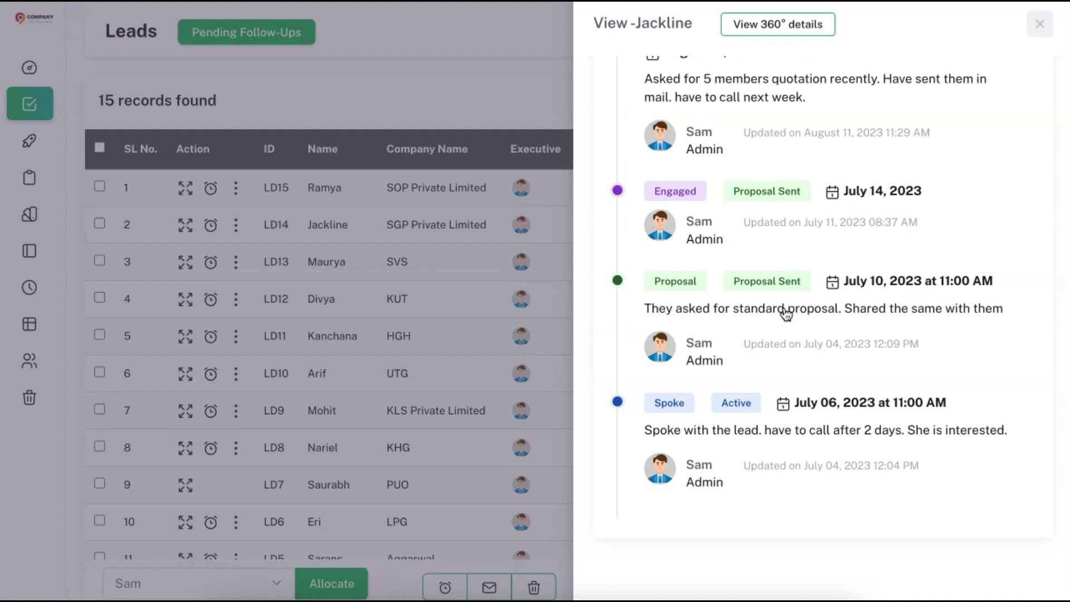
left_click(490, 229)
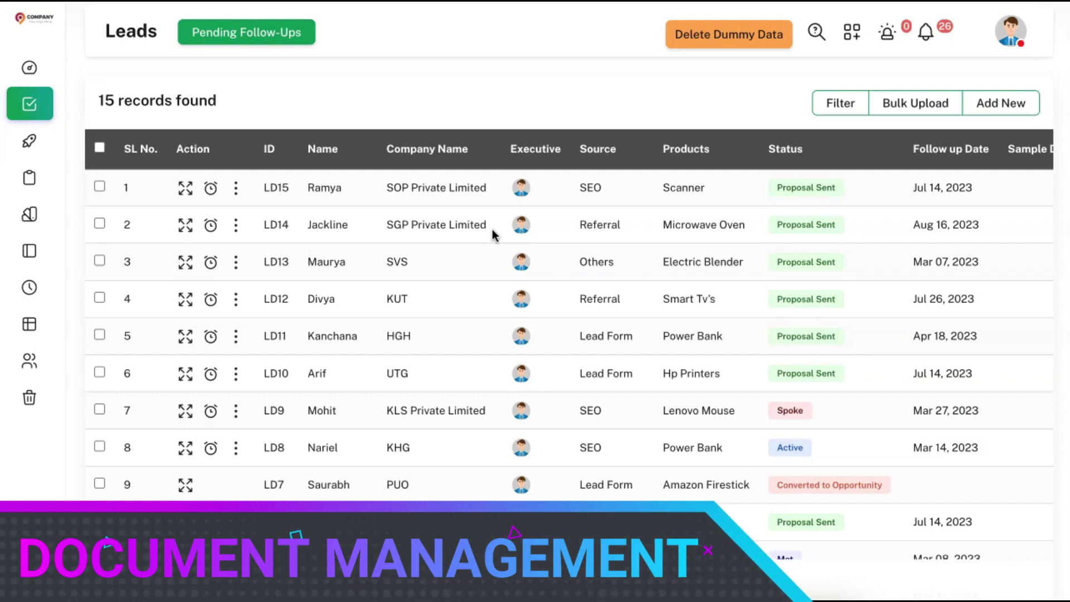
- Open the 360° details of the SGP Private Limited lead and examine its Uploads section and Upload Files action
left_click(403, 226)
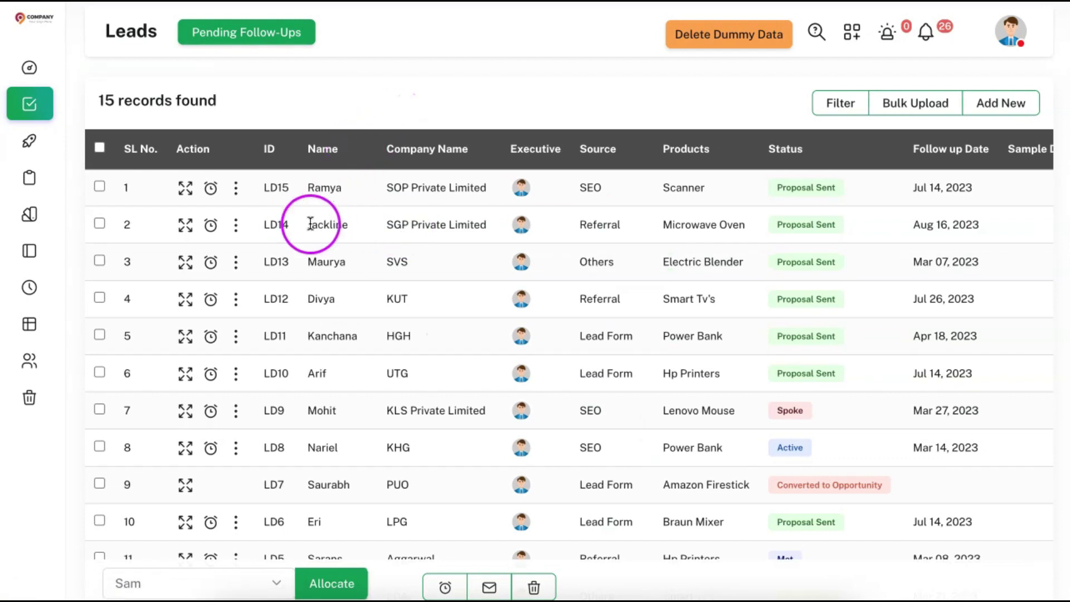
left_click(185, 225)
left_click(762, 26)
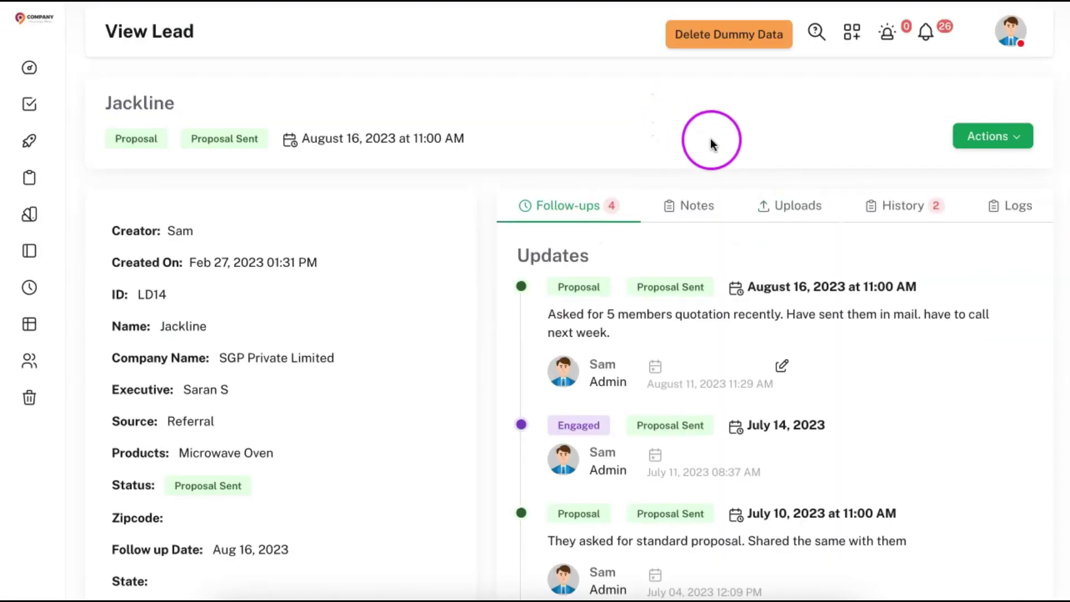
left_click(787, 209)
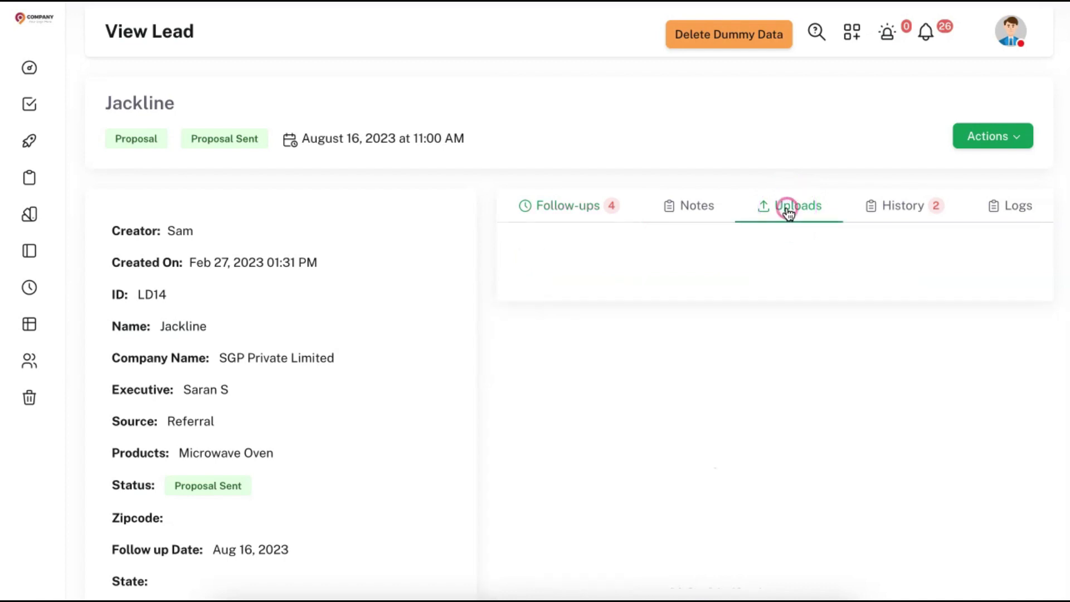
left_click(991, 139)
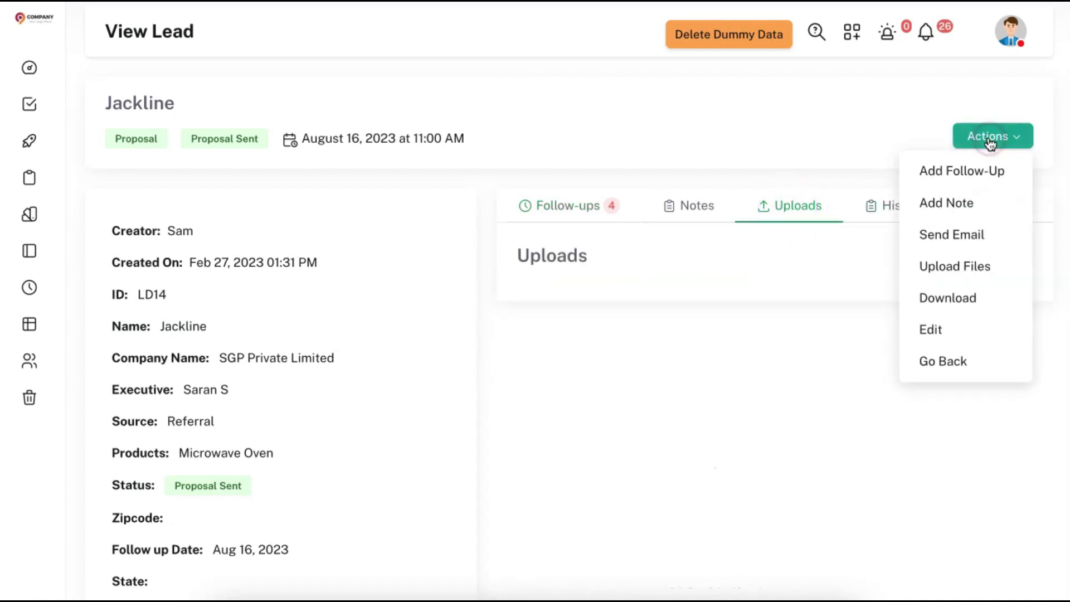
left_click(961, 268)
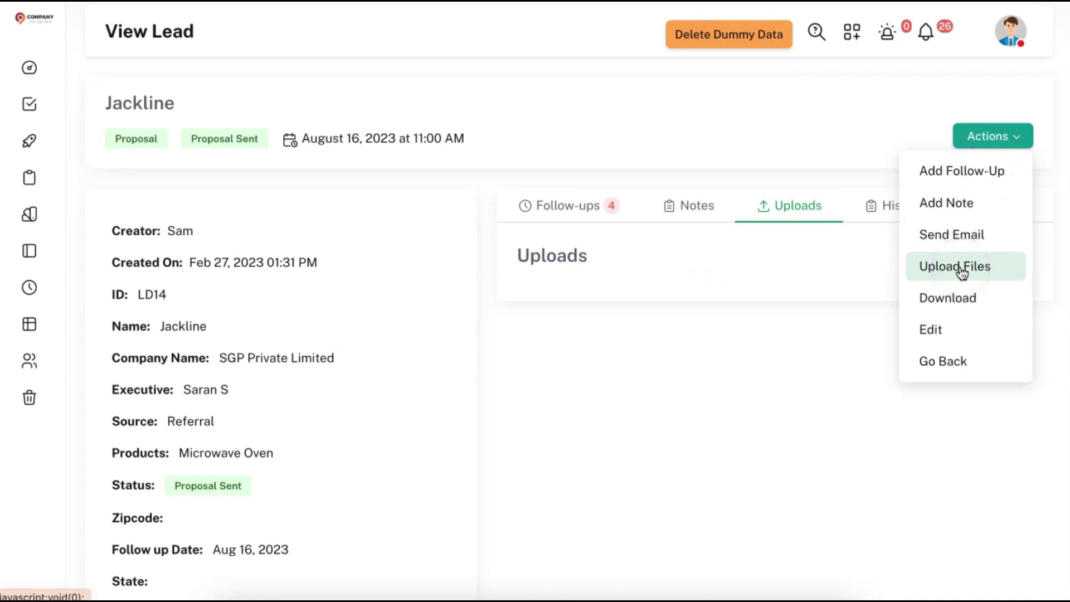
left_click(664, 277)
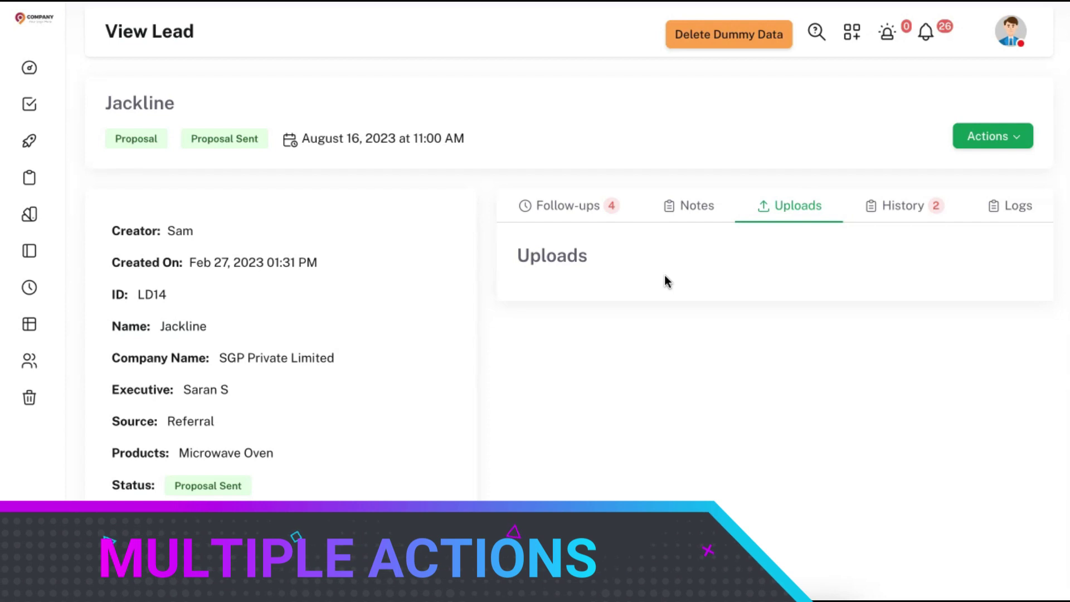
- Return to the leads list and flag the SGP Private Limited lead
left_click(1020, 137)
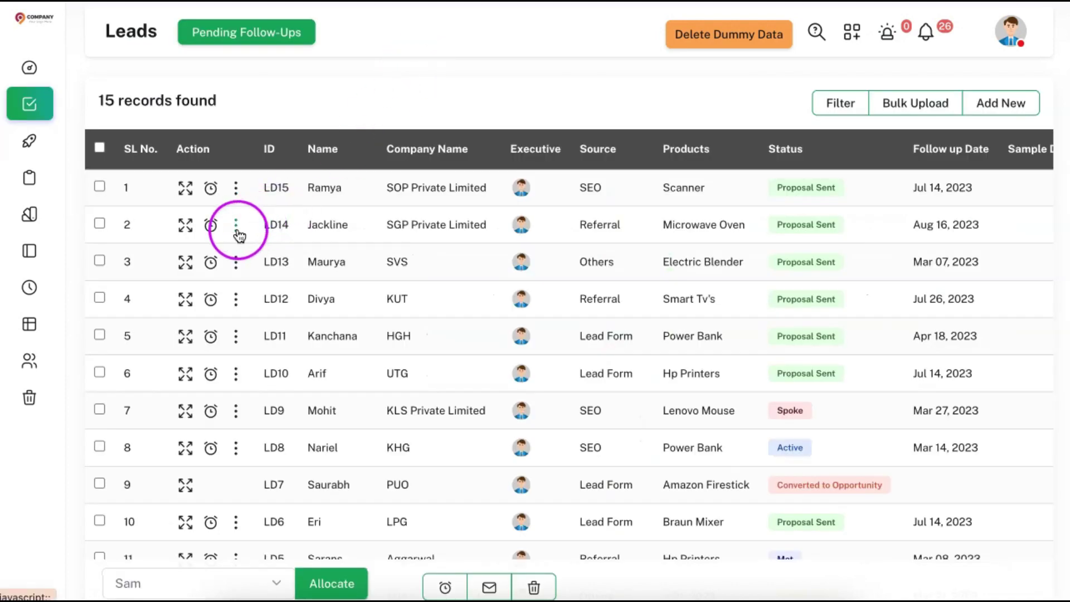
left_click(237, 228)
left_click(293, 435)
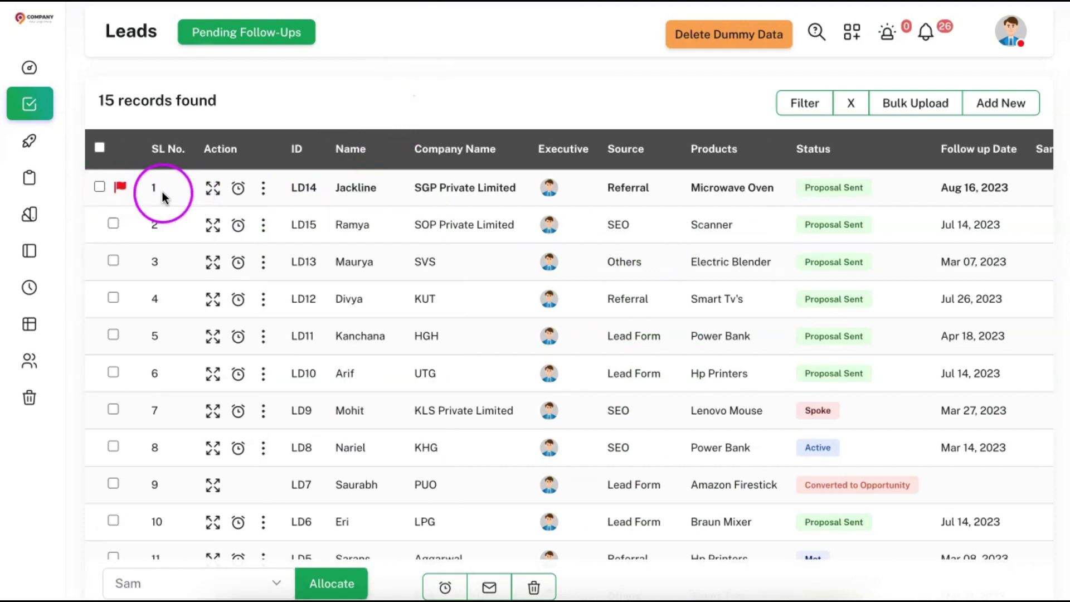
- Review the actions available for the flagged lead, including Unflag, Convert to Opportunity and Create Proposal
left_click(264, 190)
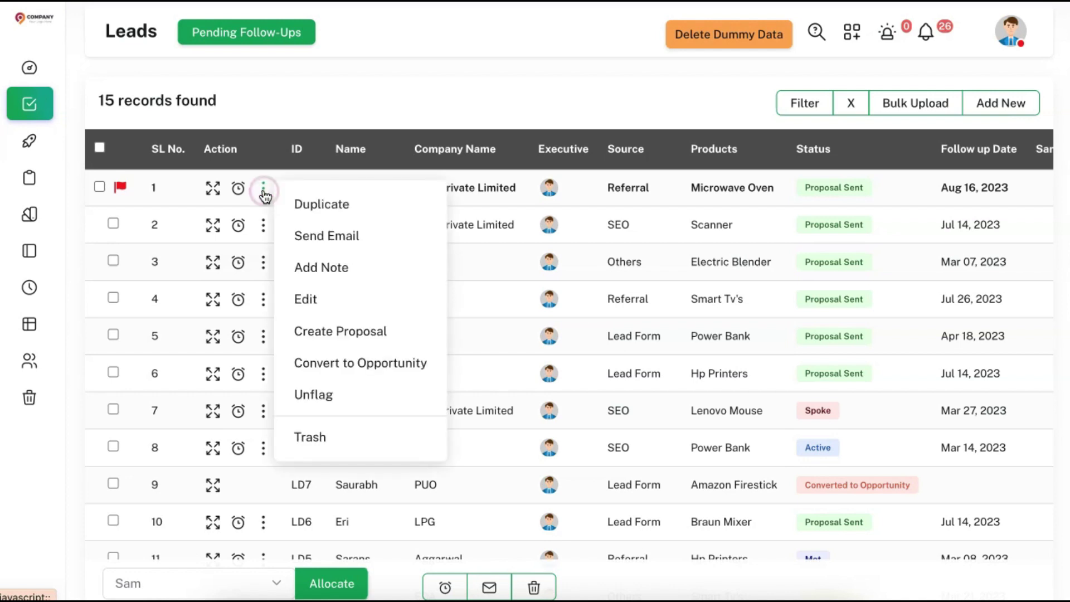
left_click(312, 399)
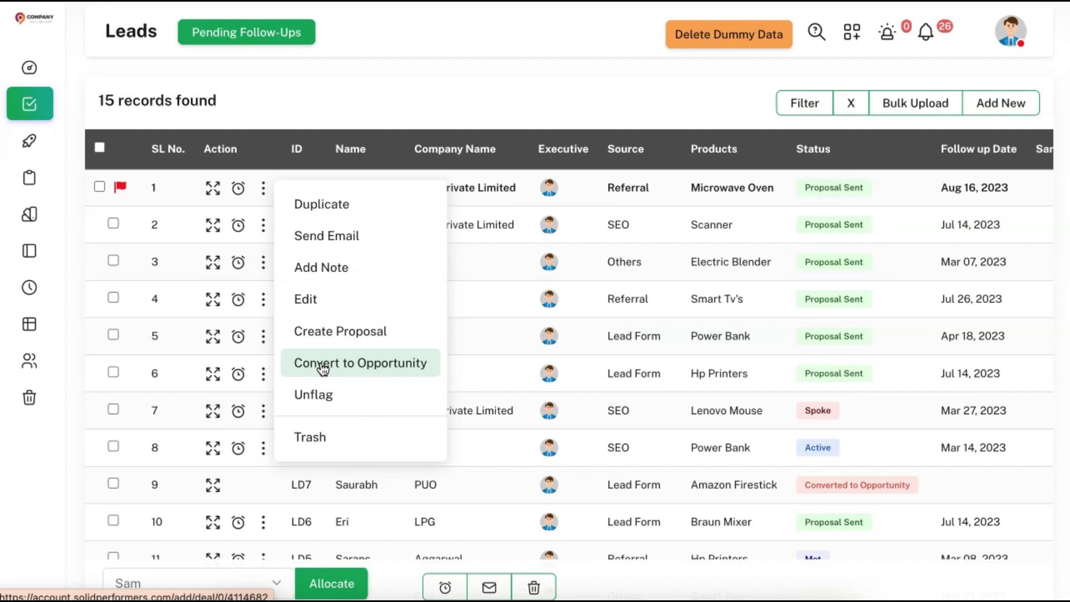
left_click(335, 330)
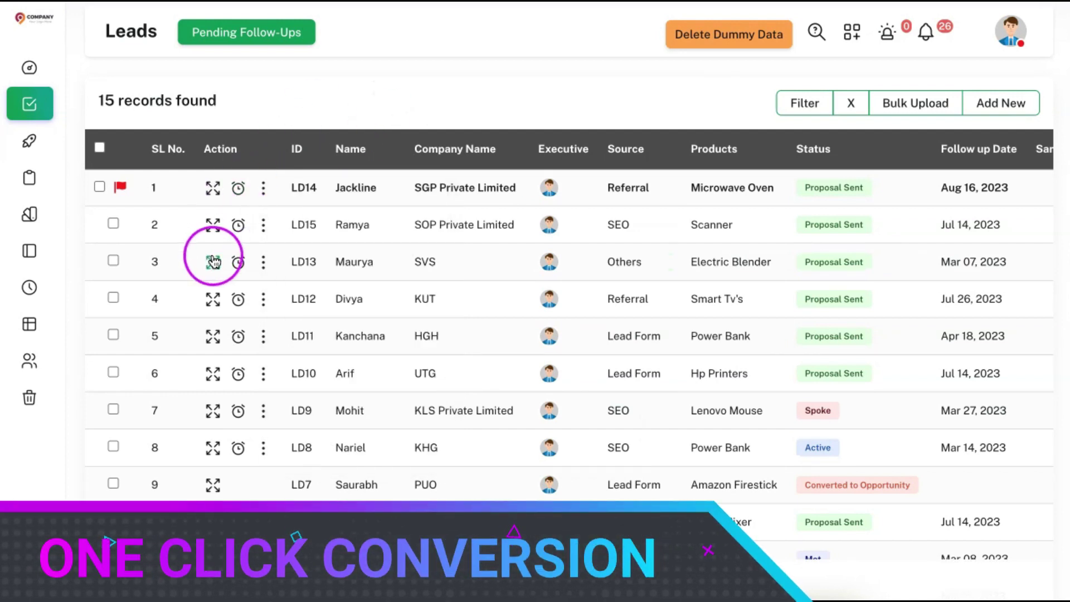
- Open the opportunity conversion form for the KUT lead, inspect its prefilled fields, and return to the leads list without saving
left_click(264, 301)
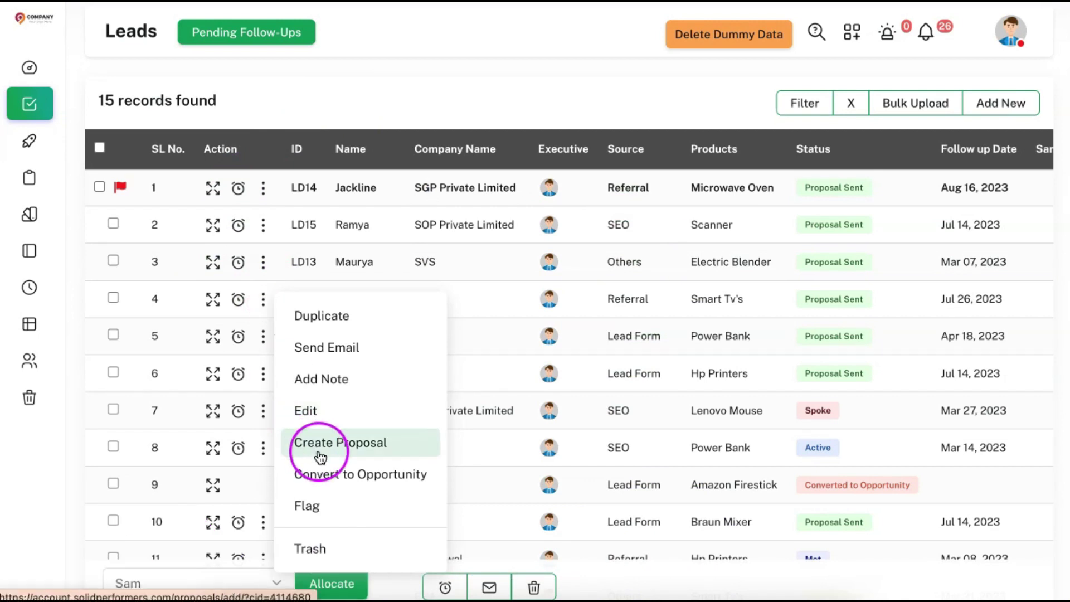
left_click(332, 477)
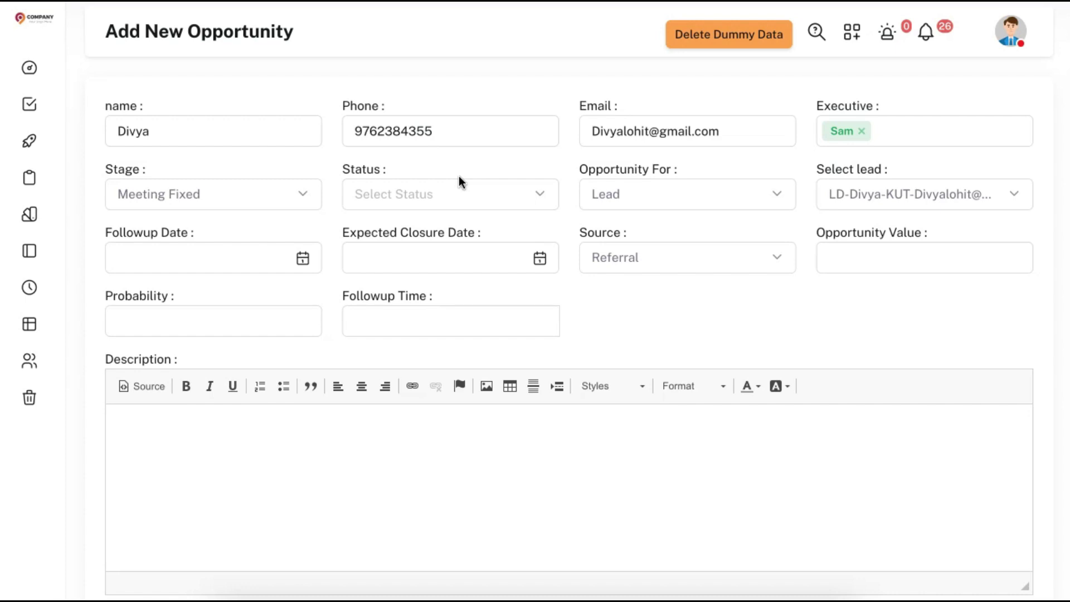
left_click(48, 106)
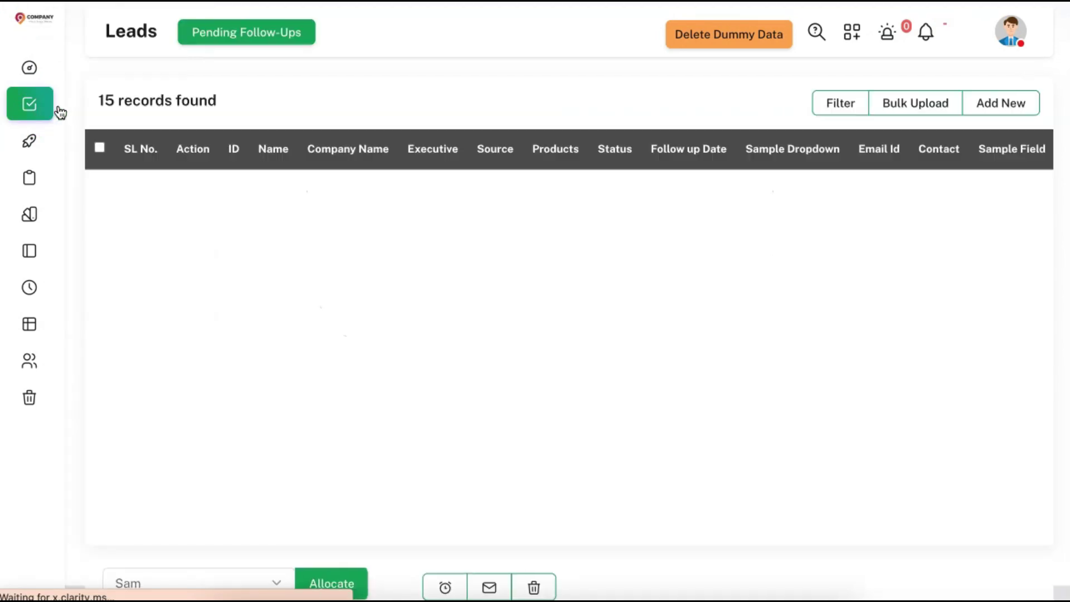
scroll(396, 332, "down", 1)
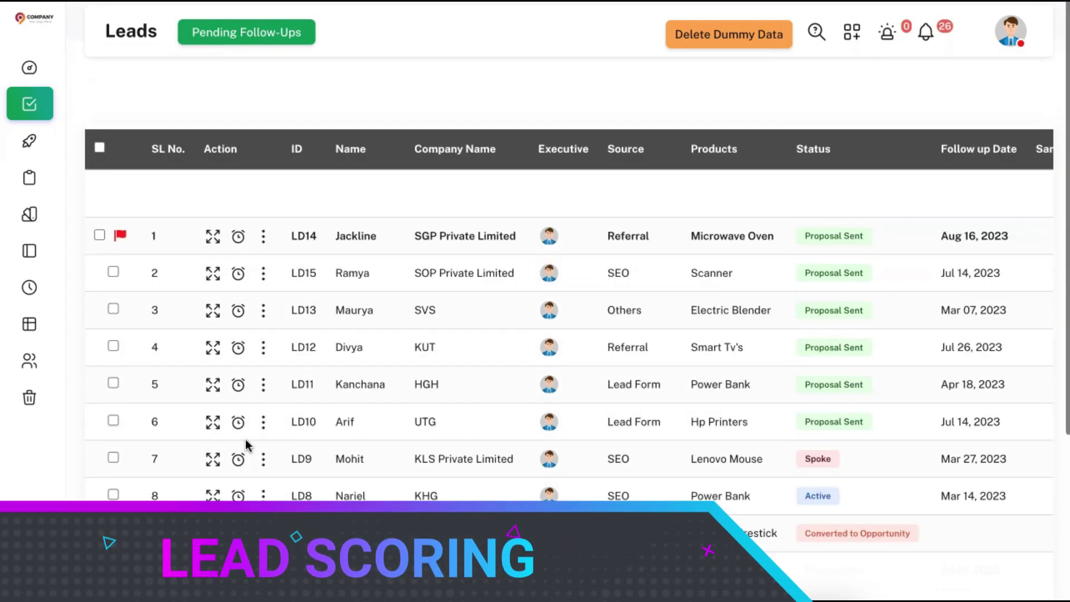
- Open Lead Scoring in the Leads Settings and examine its split-up, score display and score category options
left_click(1018, 38)
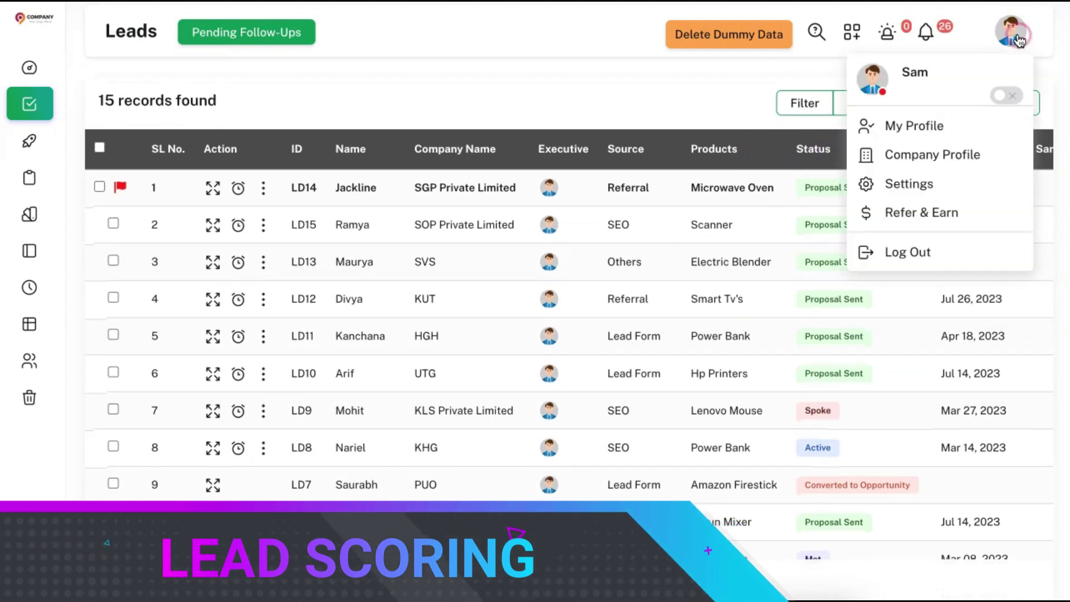
left_click(948, 192)
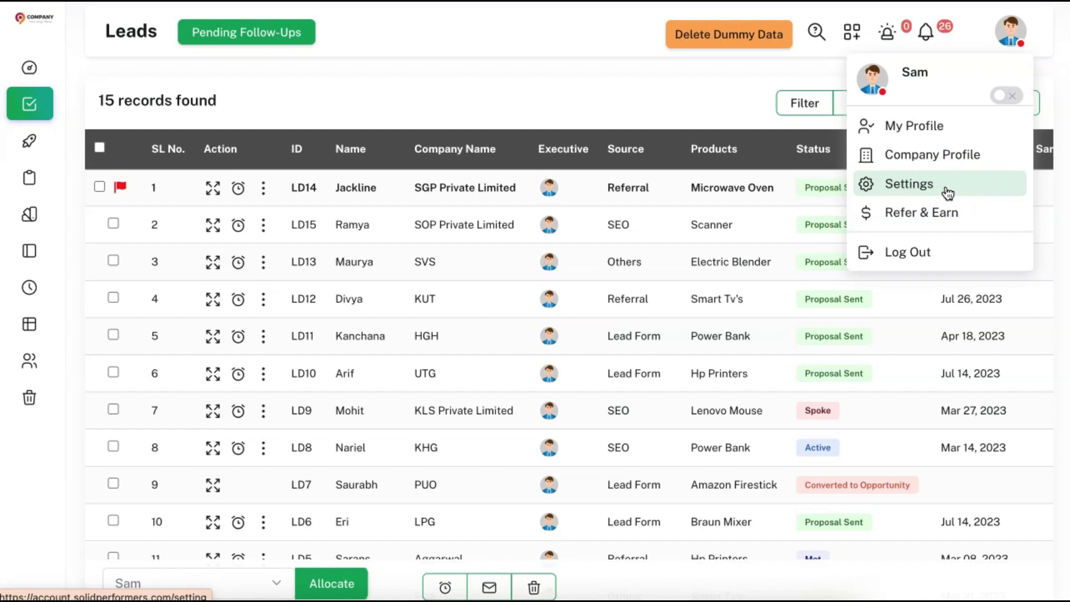
left_click(363, 329)
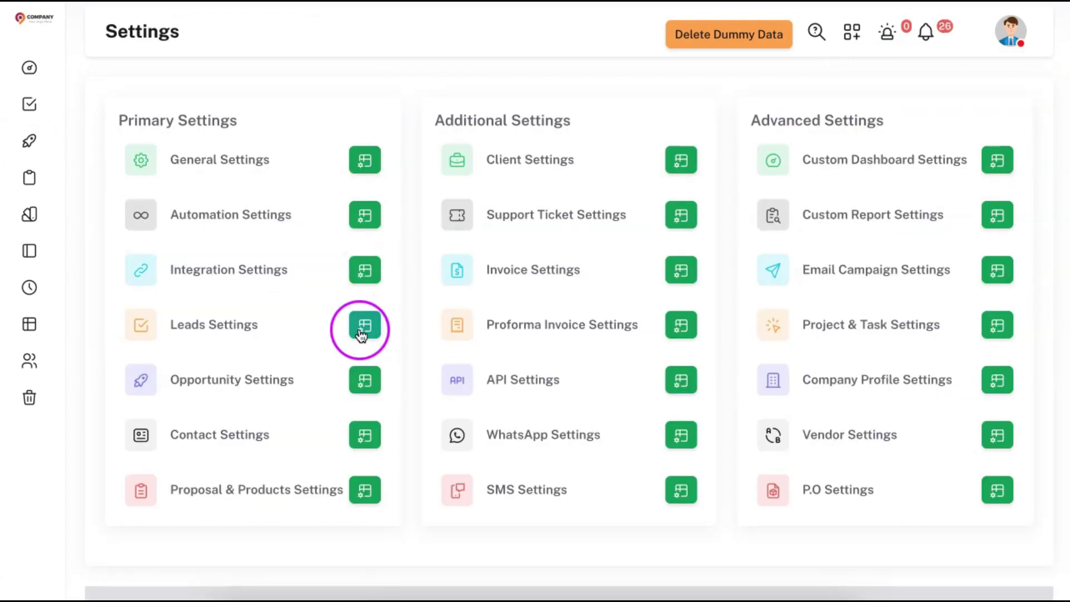
left_click(727, 302)
scroll(729, 302, "down", 1)
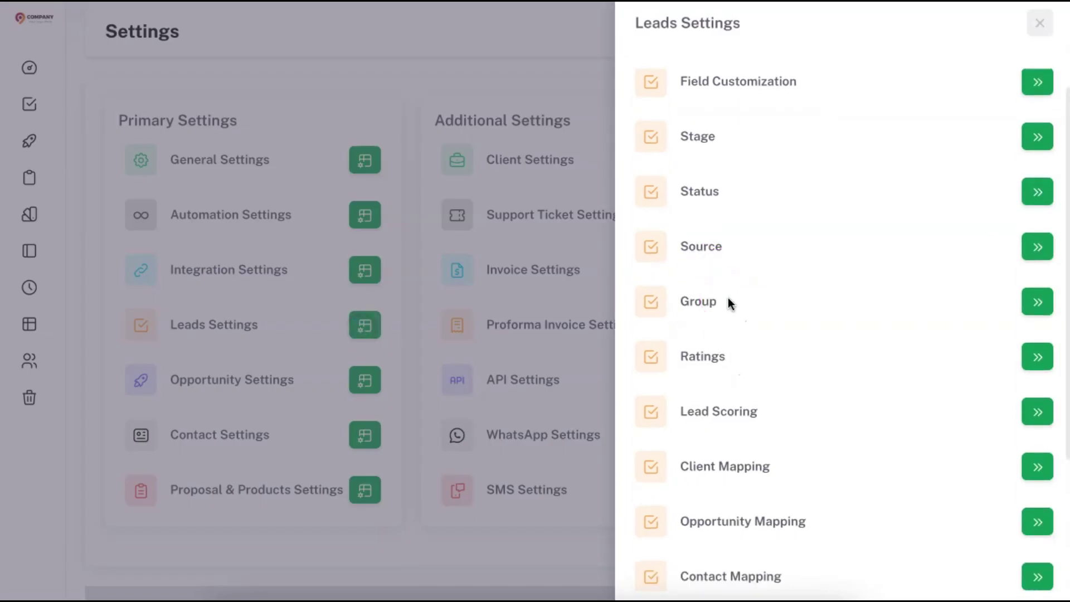
scroll(730, 304, "down", 2)
left_click(748, 315)
left_click(1039, 330)
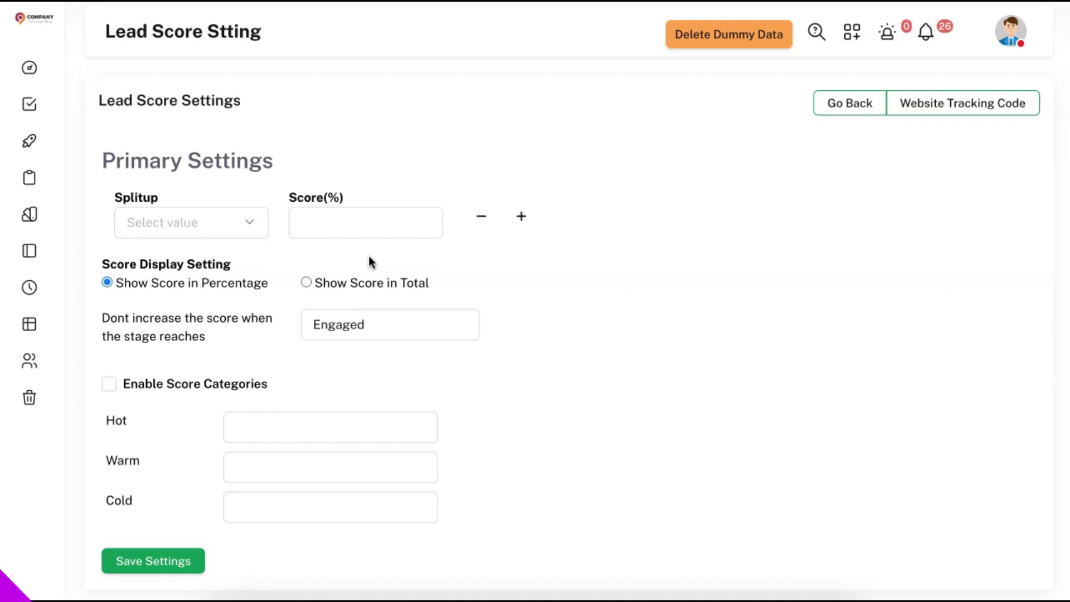
left_click(410, 245)
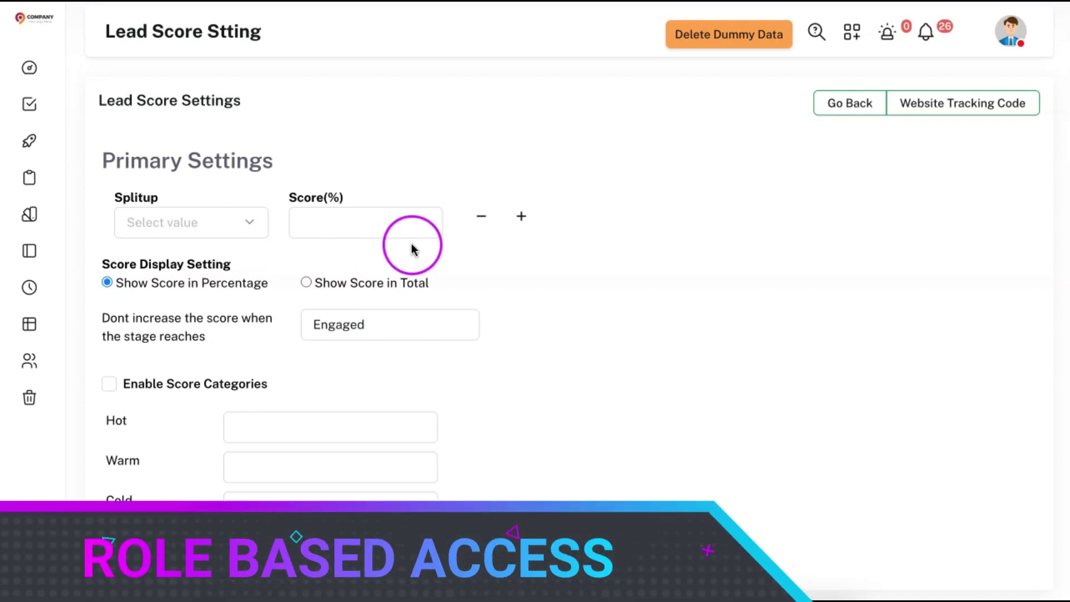
- Look over the leads list, and open the User Role Settings within the General Settings
left_click(45, 119)
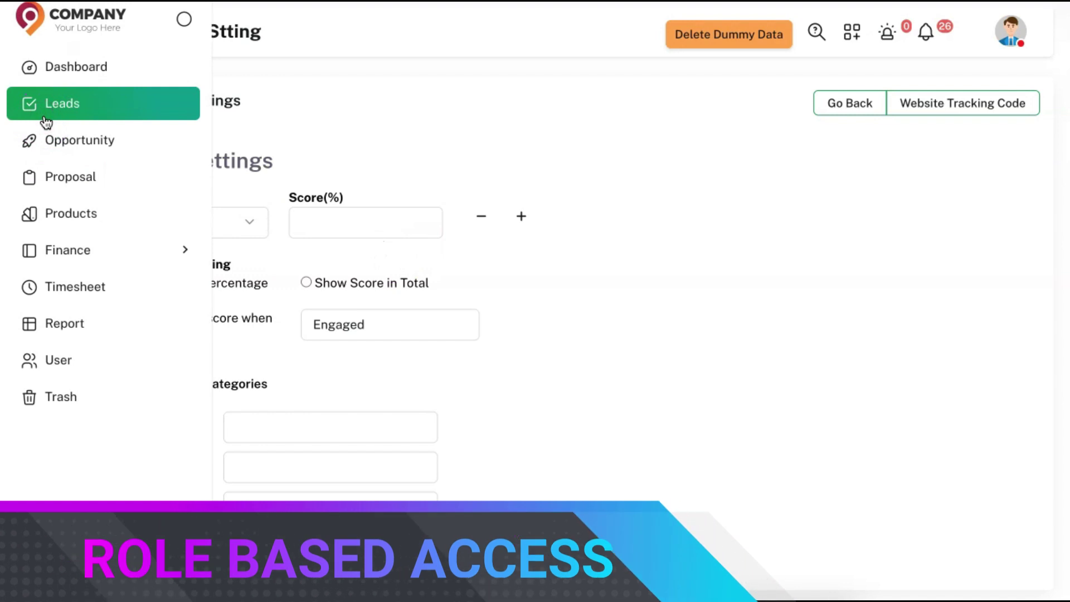
left_click(366, 348)
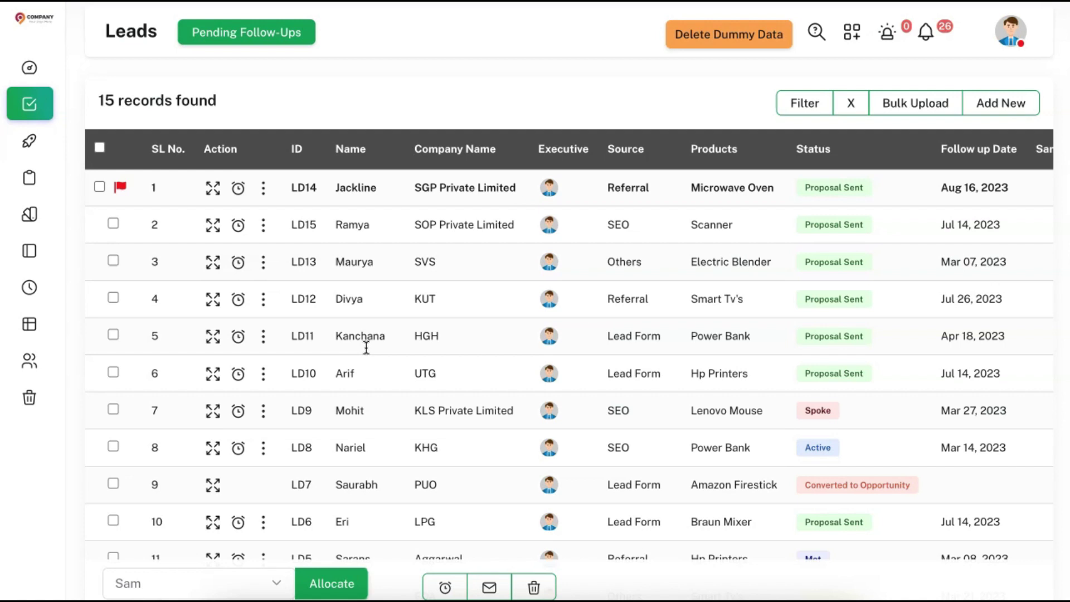
left_click(1008, 42)
left_click(920, 186)
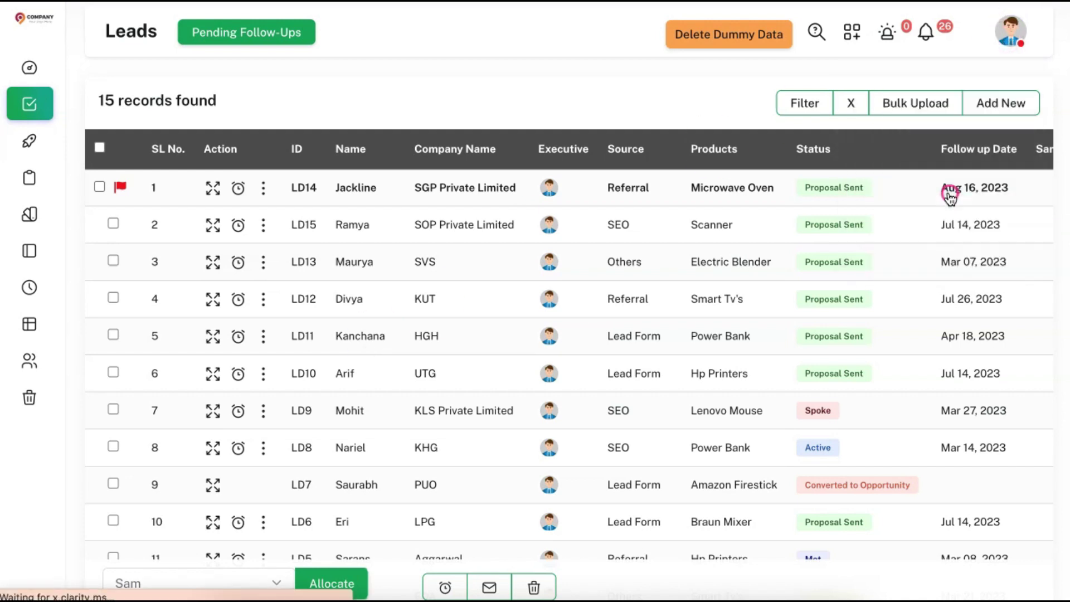
left_click(365, 161)
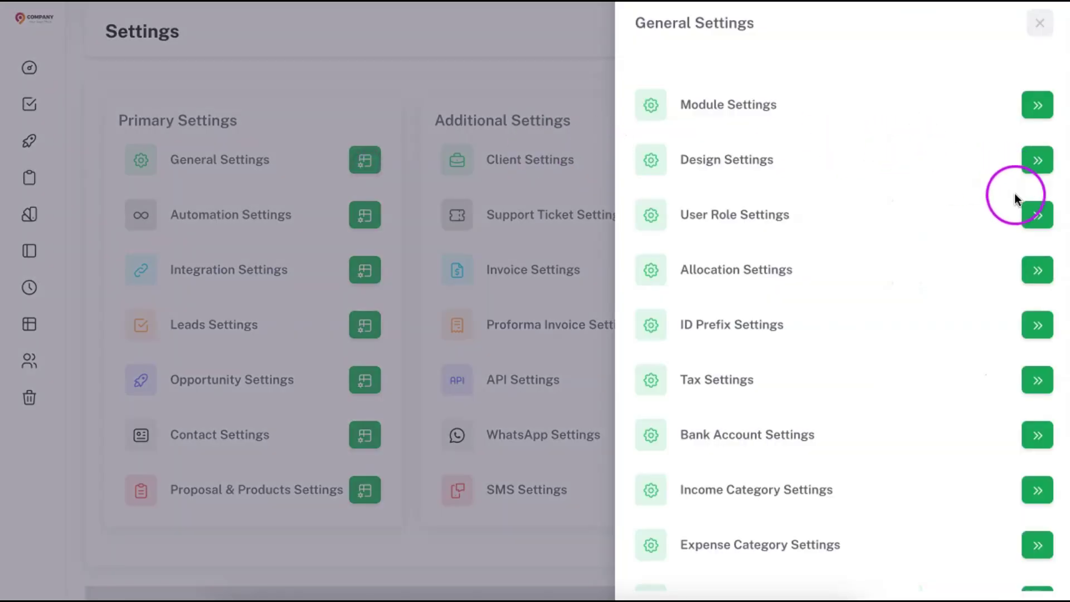
left_click(1034, 218)
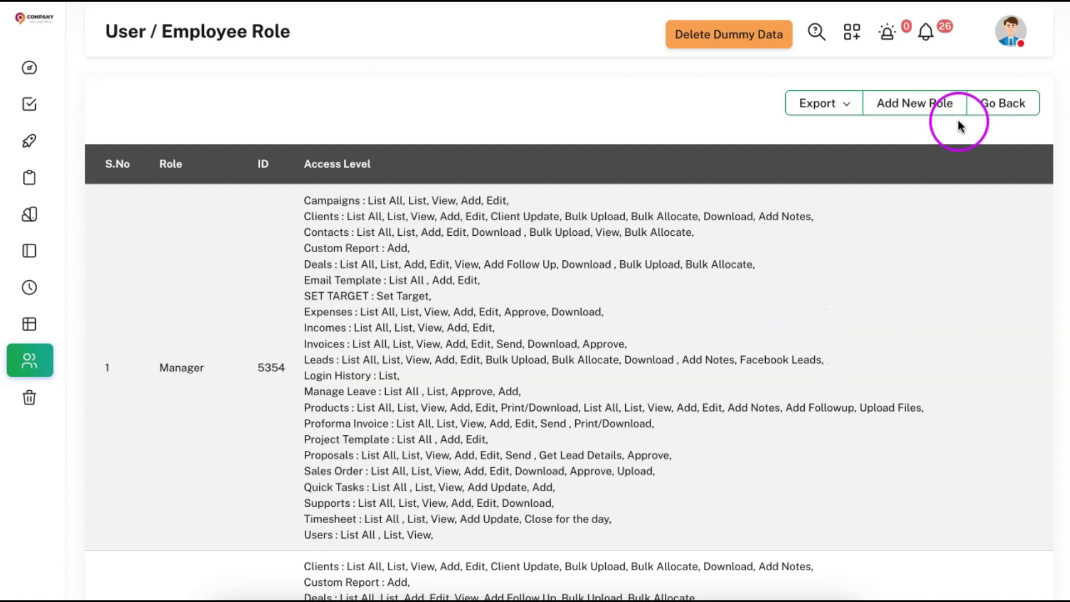
- Add and save a user role named ABC with List, View and Add permissions for Leads
left_click(908, 104)
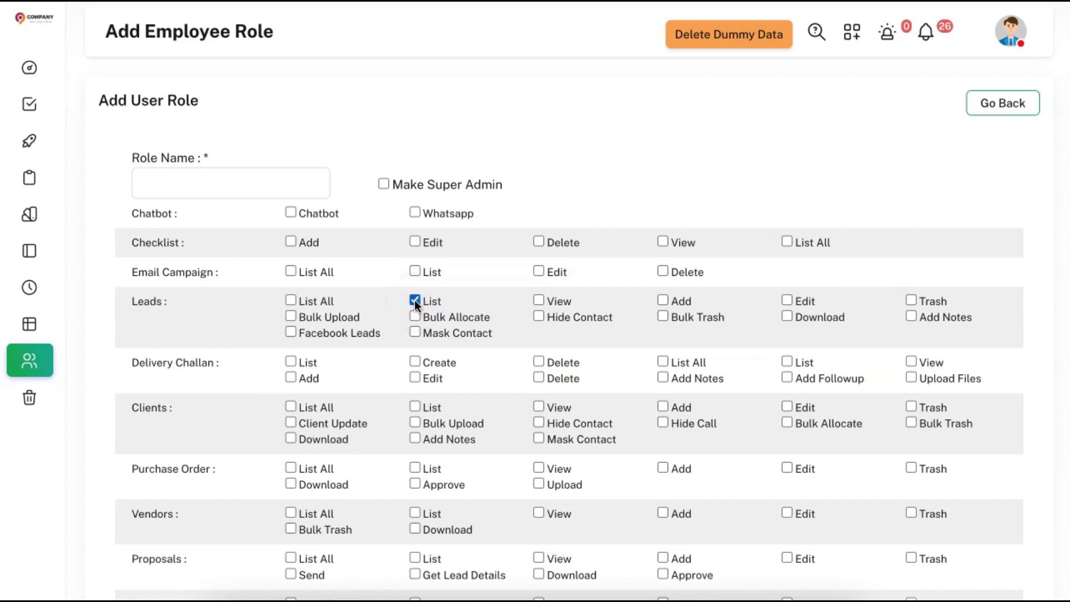
left_click(539, 301)
scroll(676, 319, "down", 15)
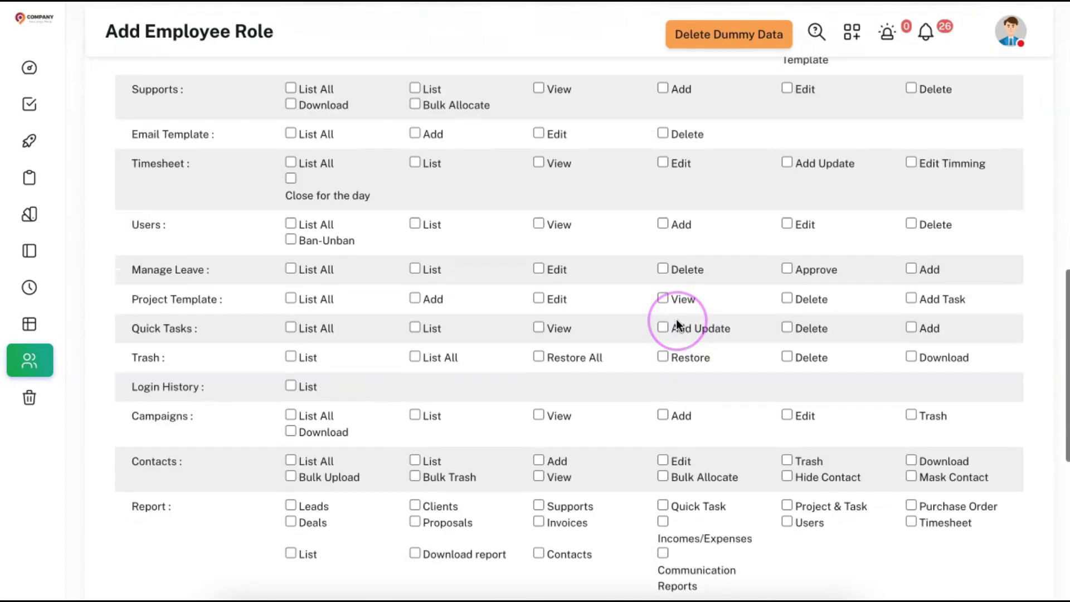
scroll(676, 319, "up", 15)
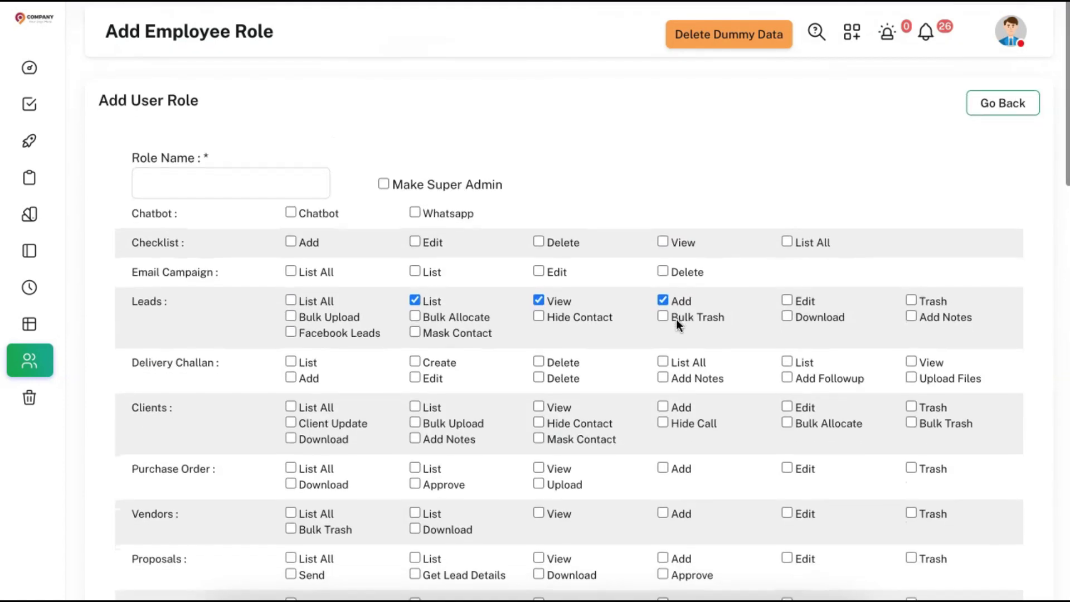
left_click(275, 185)
type("ABC")
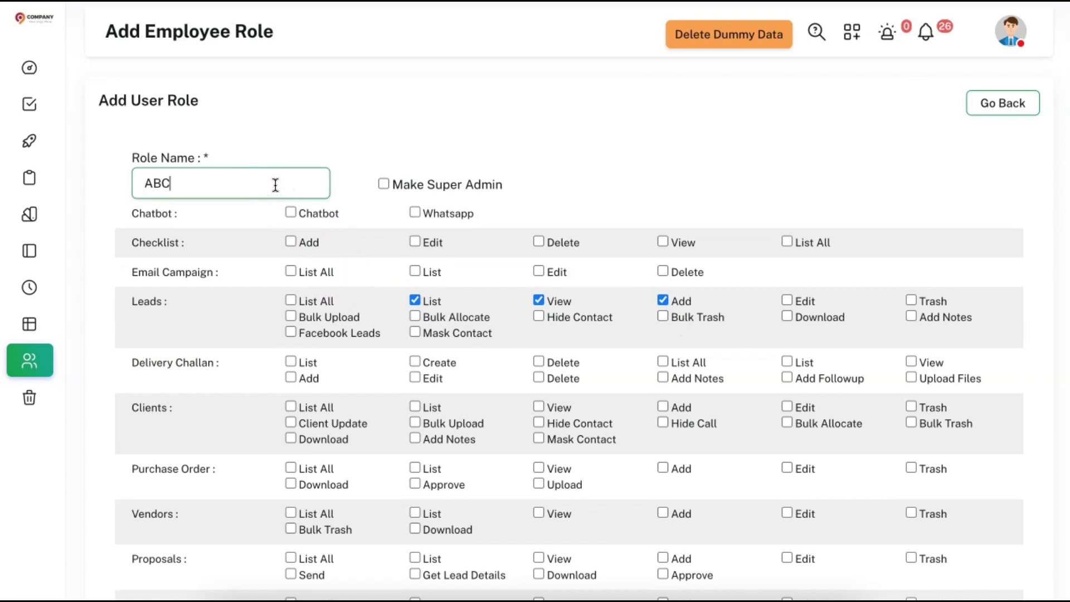
scroll(370, 234, "down", 20)
left_click(880, 483)
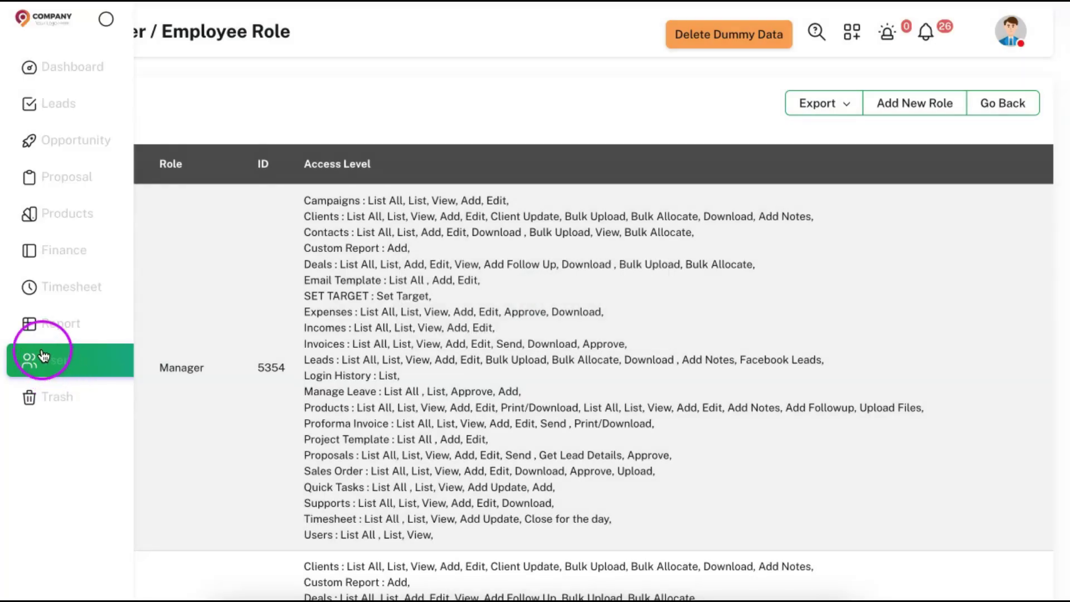
- Start a new user record and choose ABC as its Role / Designation
left_click(42, 357)
left_click(1010, 108)
left_click(633, 342)
left_click(635, 415)
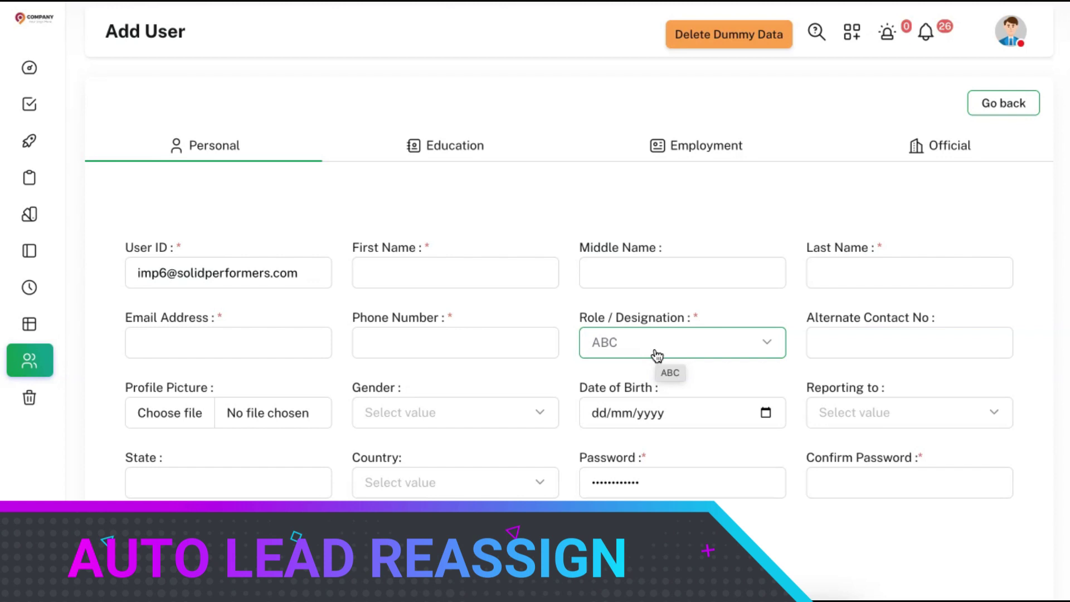
- In the advanced Leads Settings, enable automatic reassignment of leads that are not responded to and choose 60 Min
left_click(1010, 31)
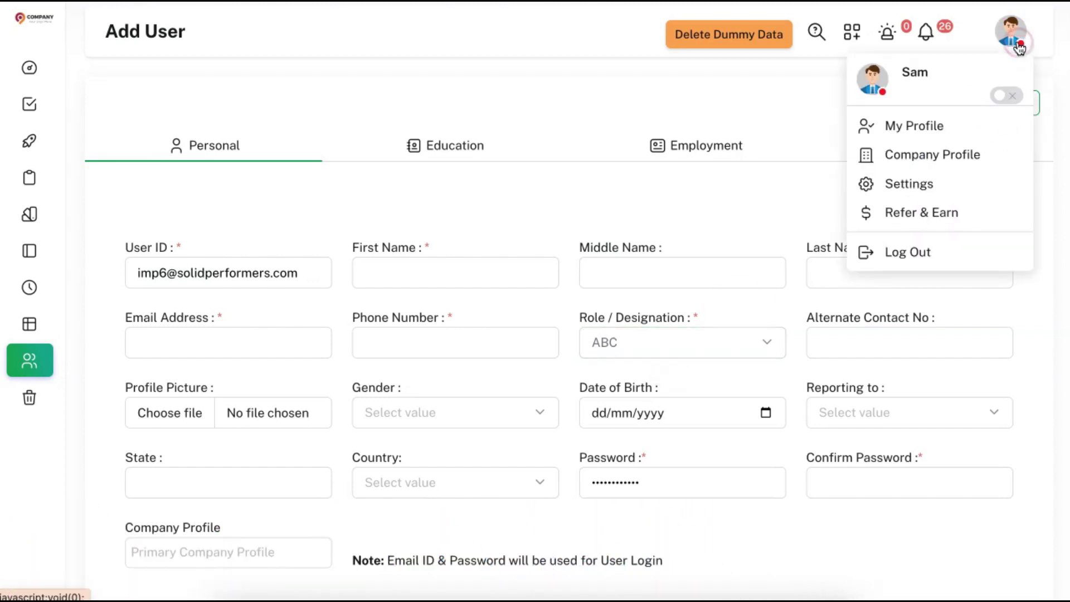
left_click(958, 183)
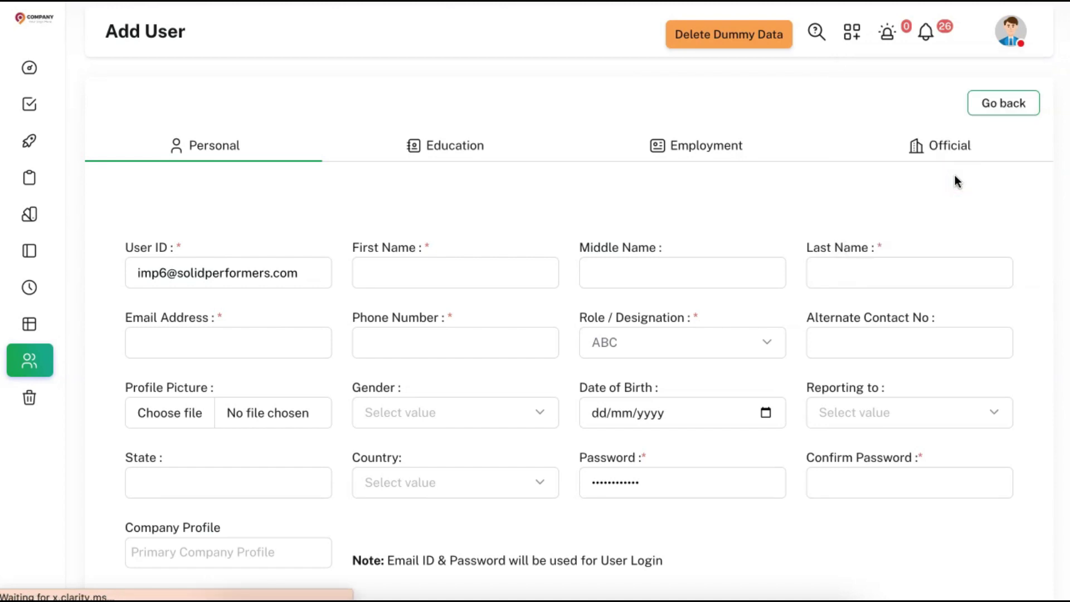
left_click(365, 324)
scroll(757, 341, "down", 4)
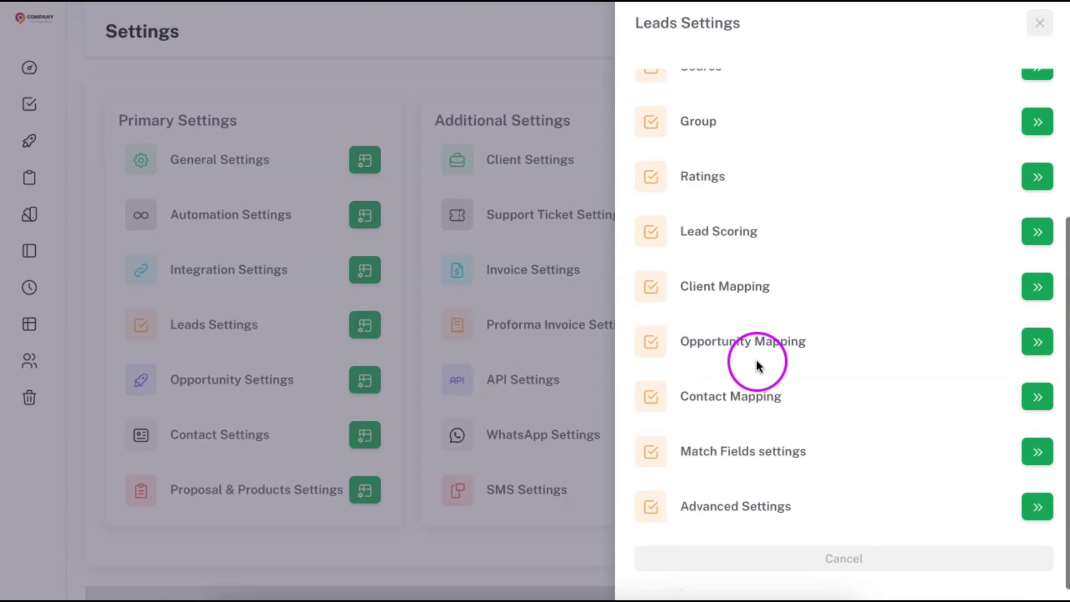
left_click(1035, 507)
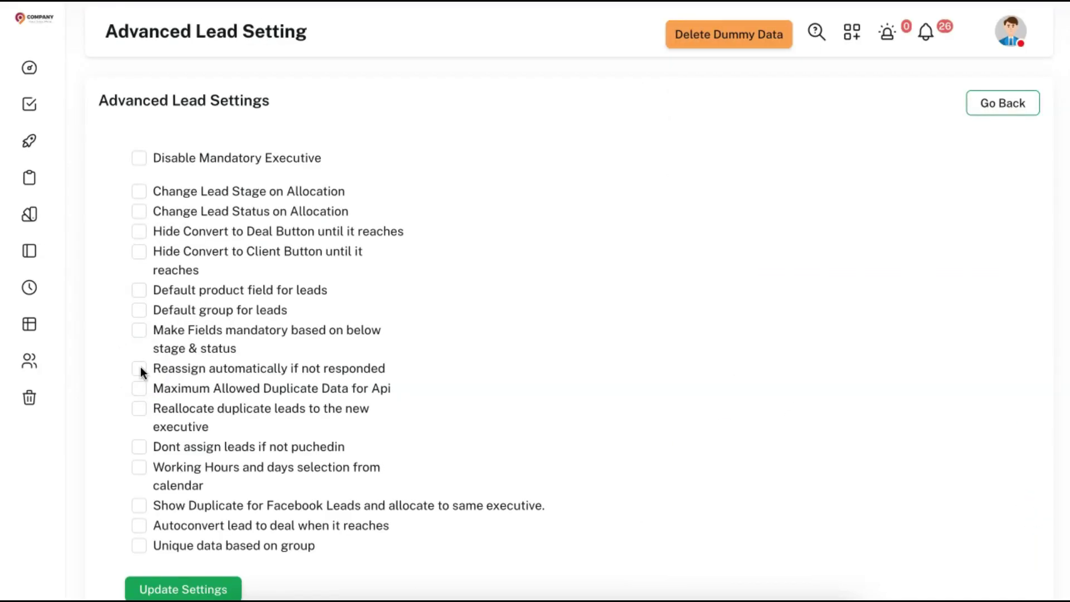
left_click(140, 368)
left_click(506, 368)
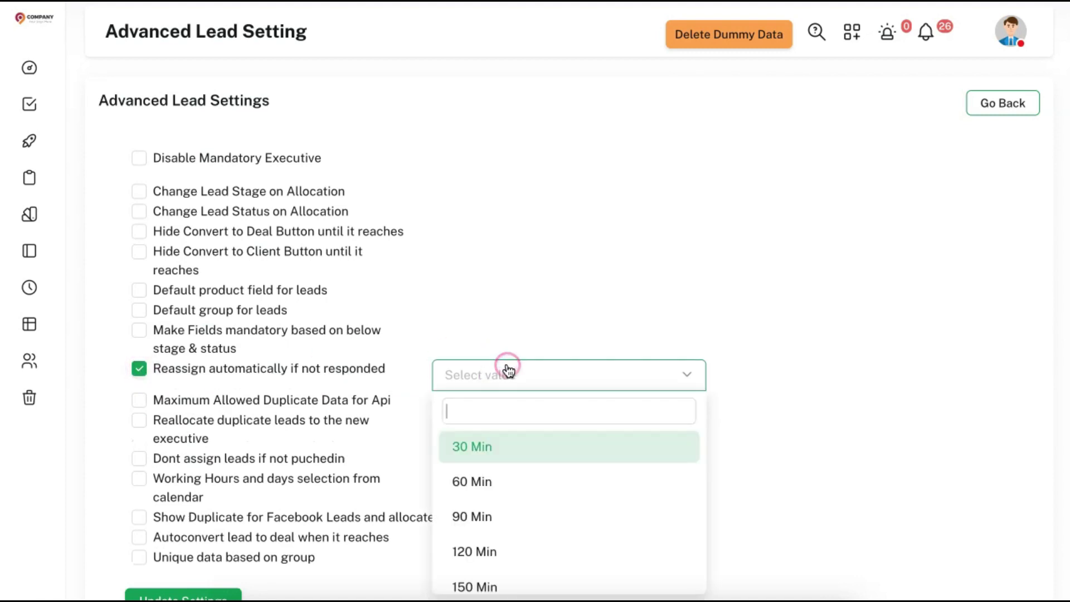
left_click(524, 493)
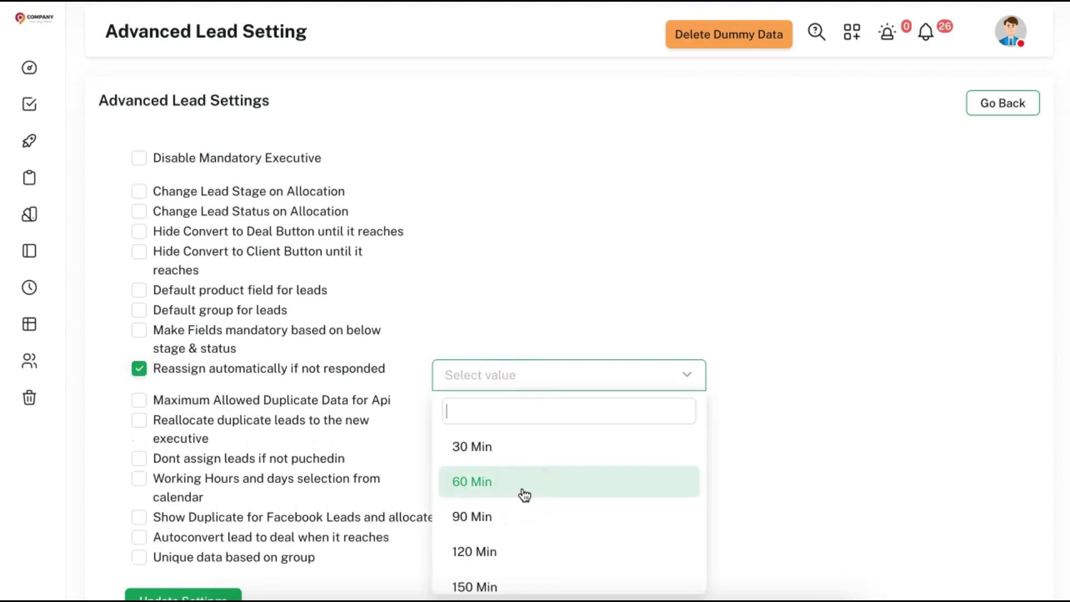
left_click(524, 492)
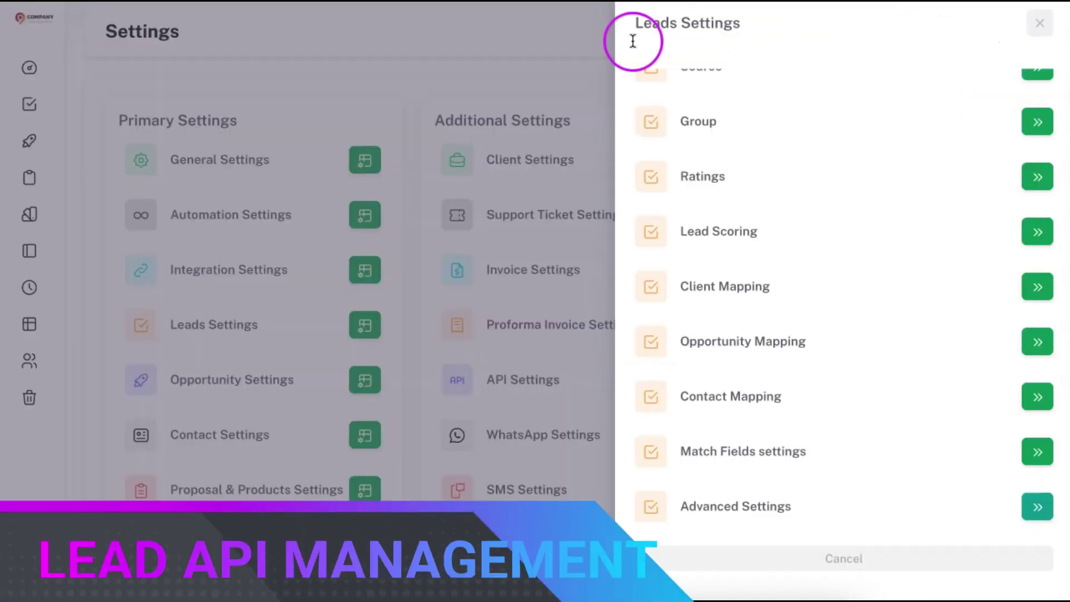
- Open the form for adding a new Lead Capture API from the API Settings
left_click(530, 236)
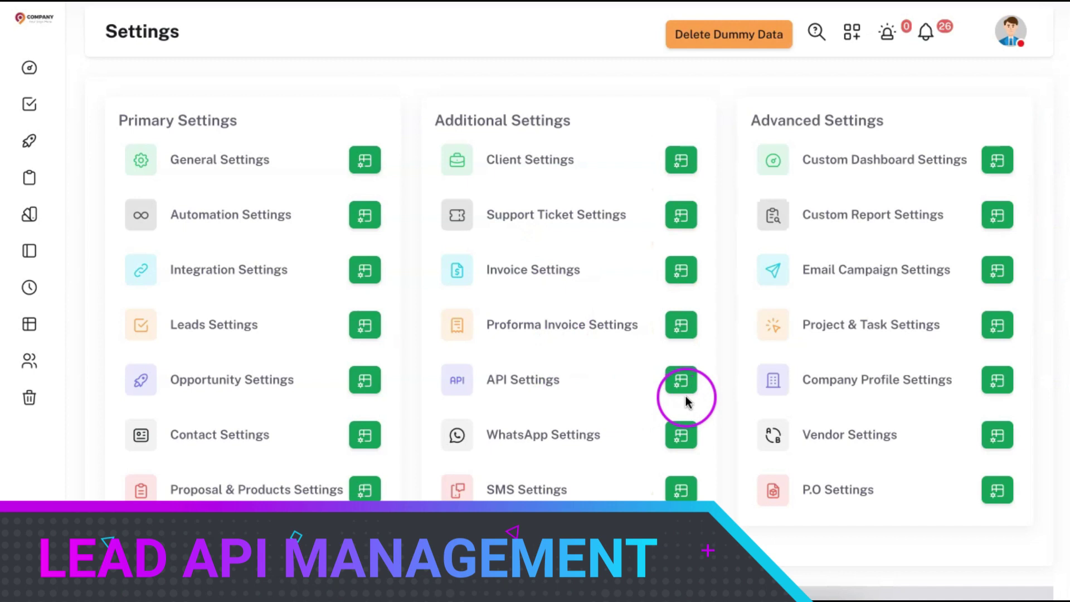
left_click(686, 387)
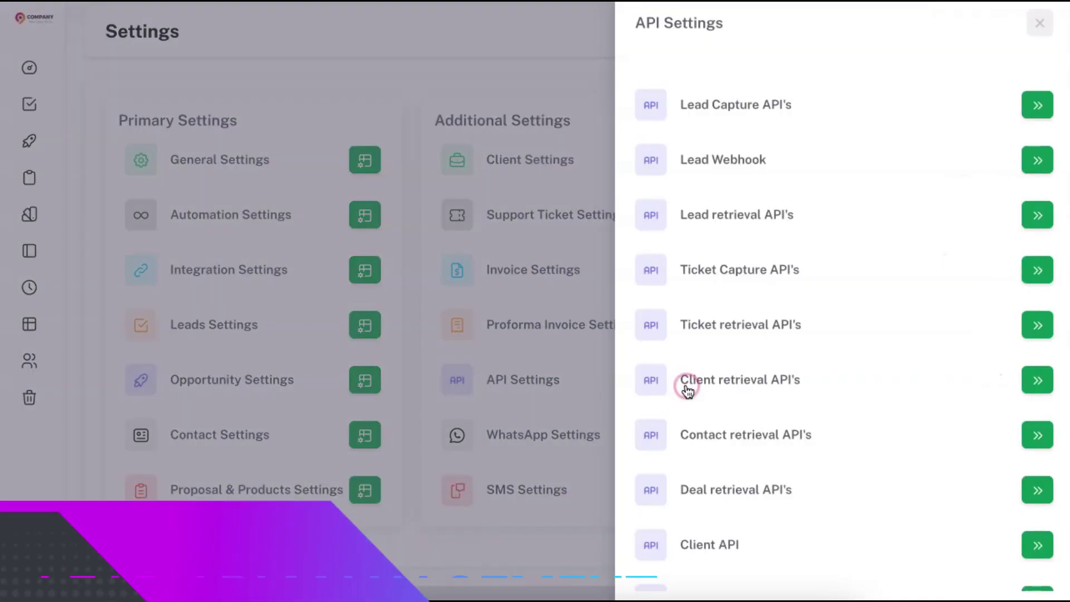
left_click(1040, 106)
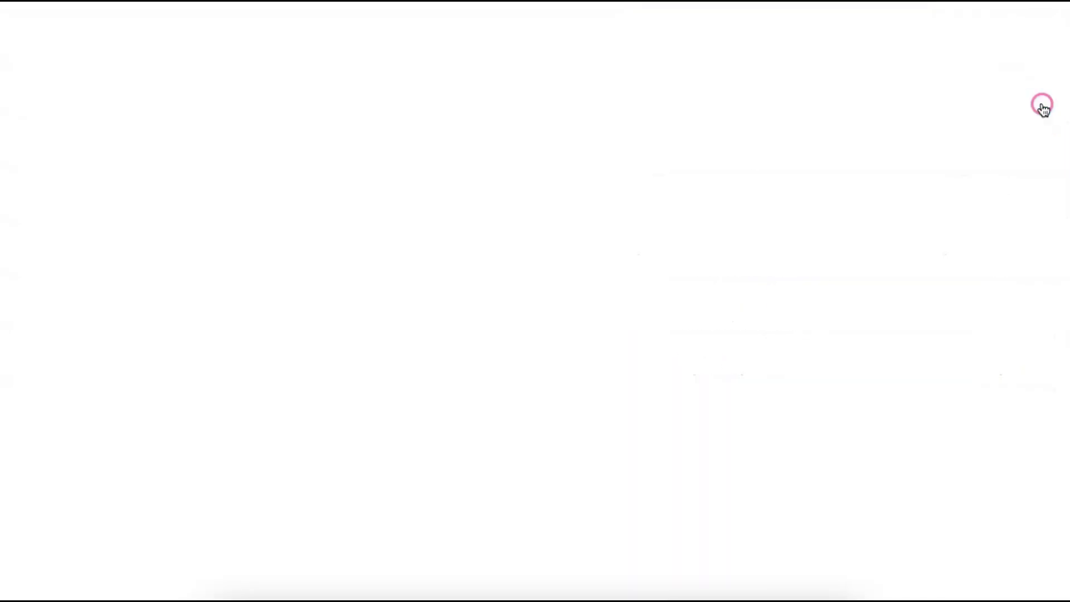
left_click(988, 114)
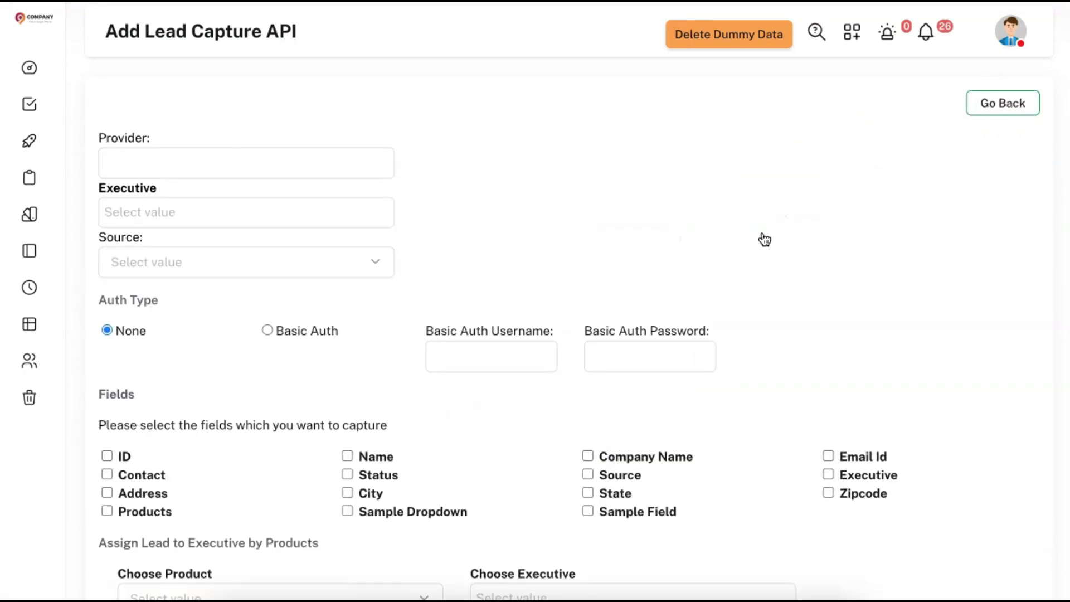